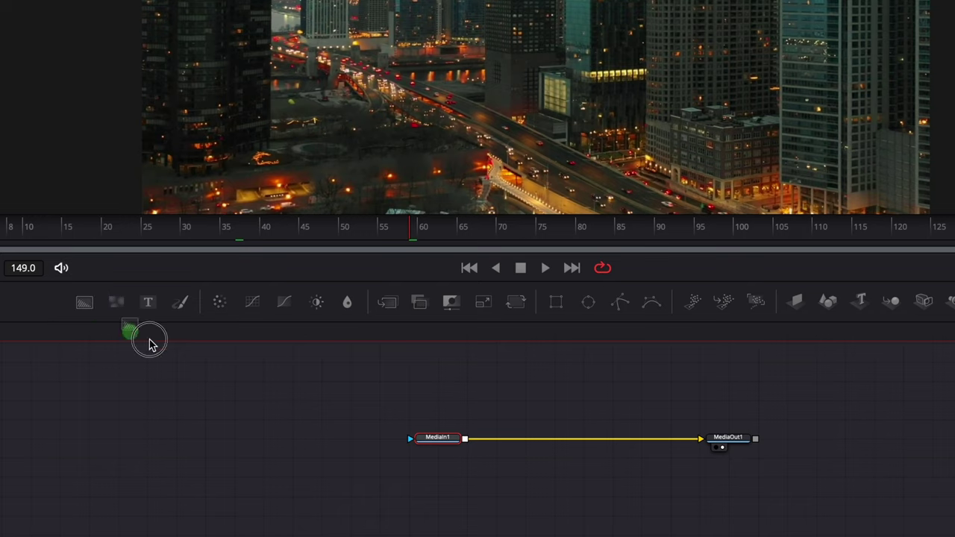
Add a white Background node in an empty part of the node graph and show it in the viewer
left_click(194, 383)
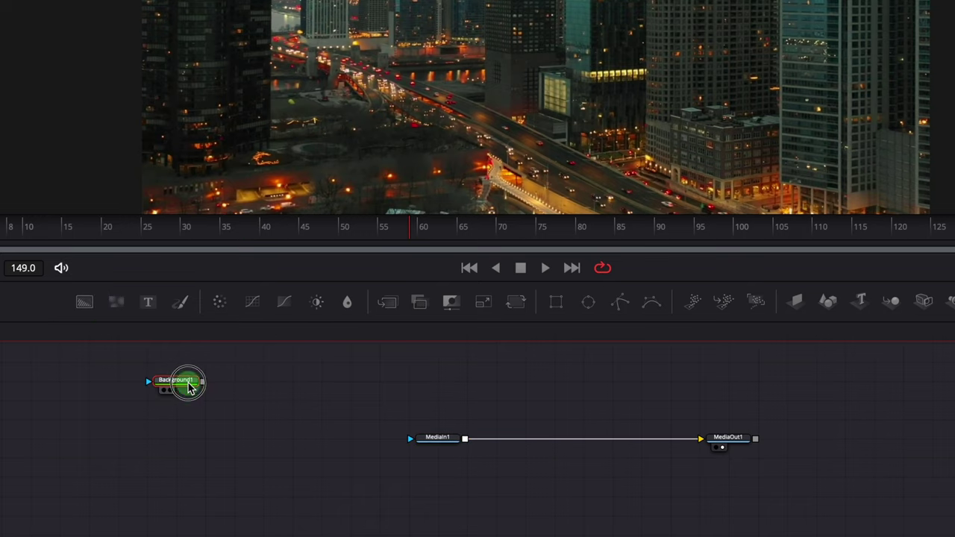
key("1")
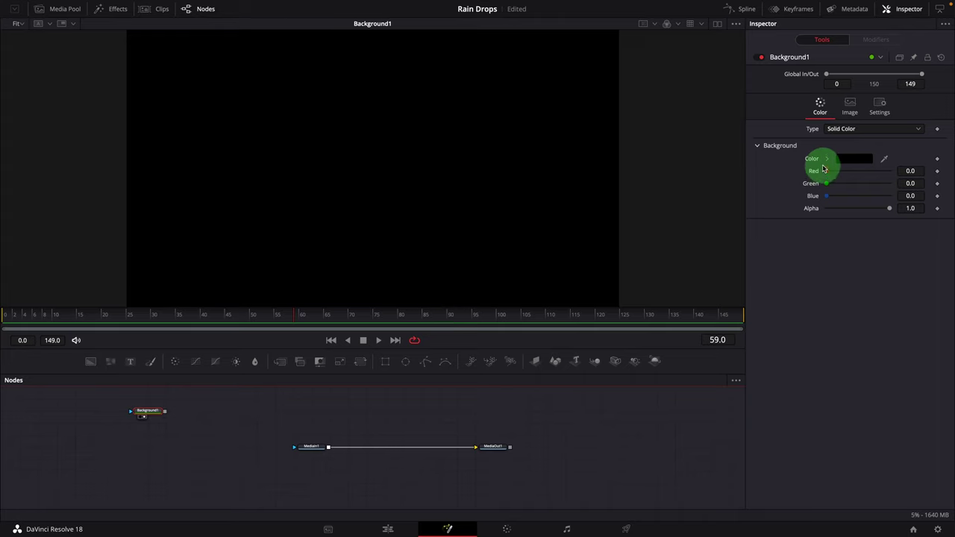
left_click(825, 160)
left_click_drag(827, 170, 814, 158)
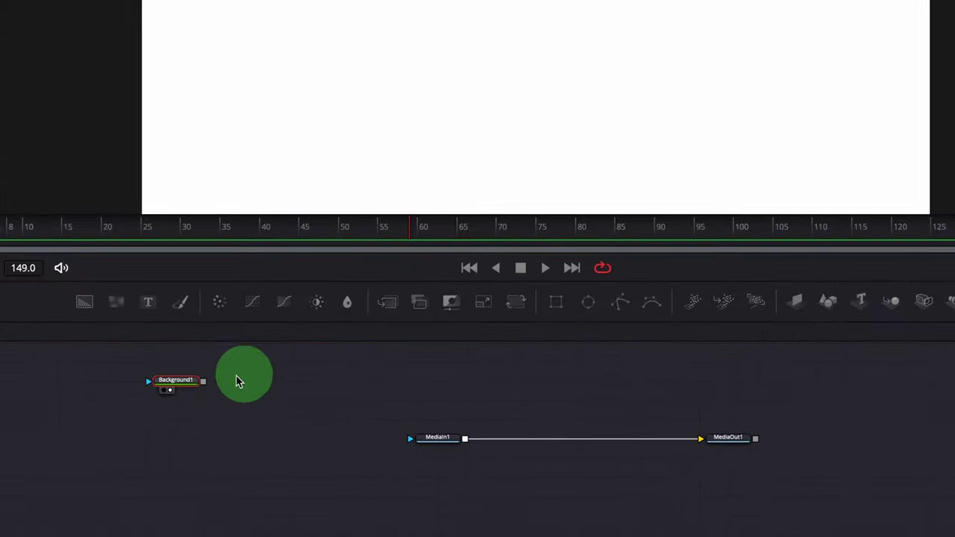
Mask the Background node with an Ellipse and set the ellipse's width to 0.01
left_click(174, 383)
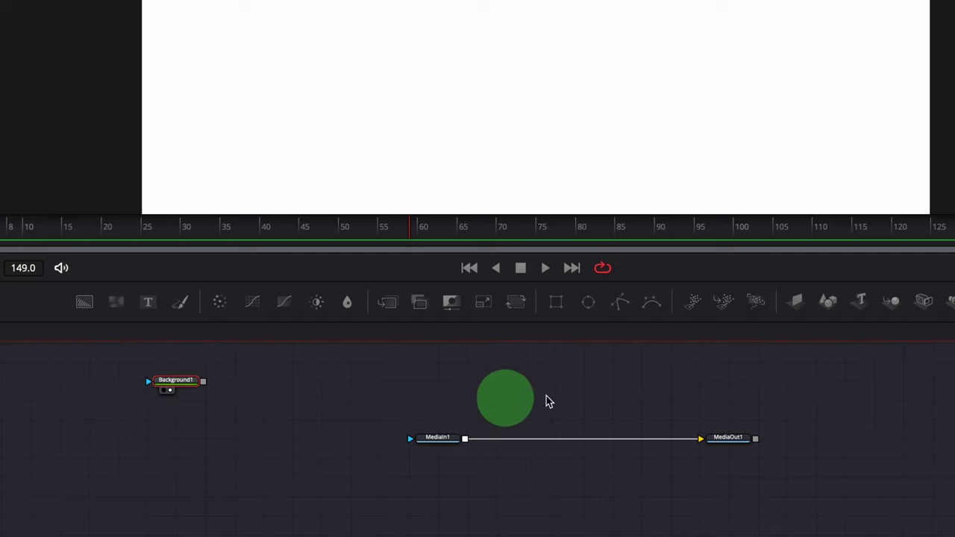
left_click(590, 307)
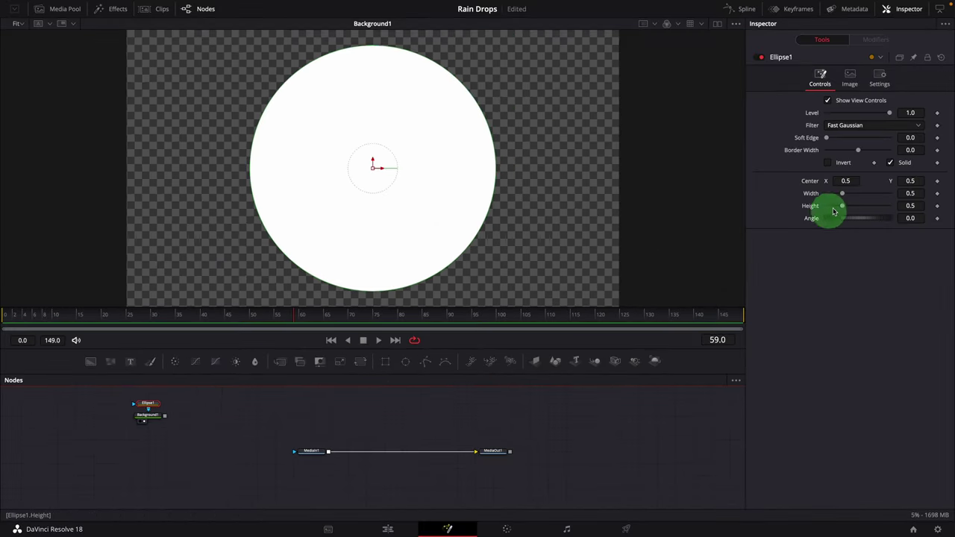
left_click(915, 194)
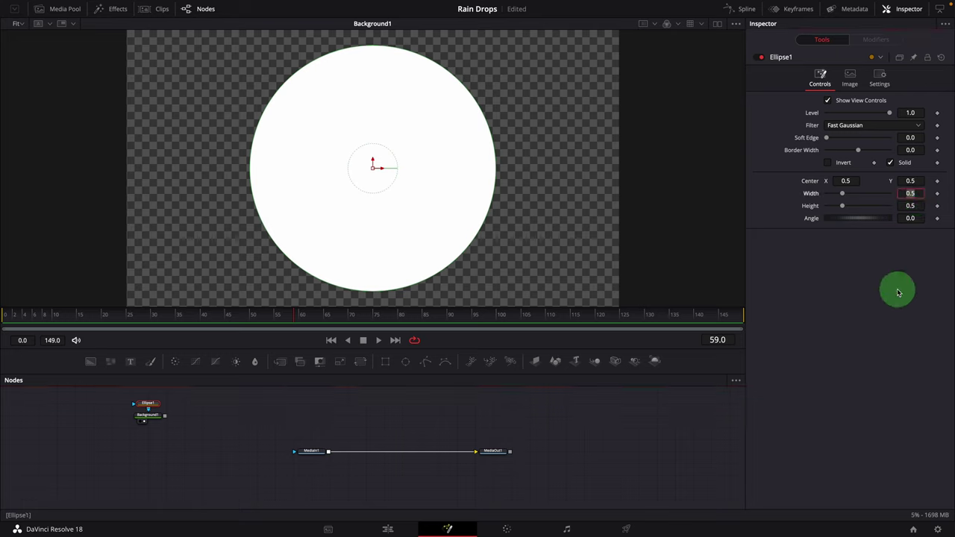
key("Tab")
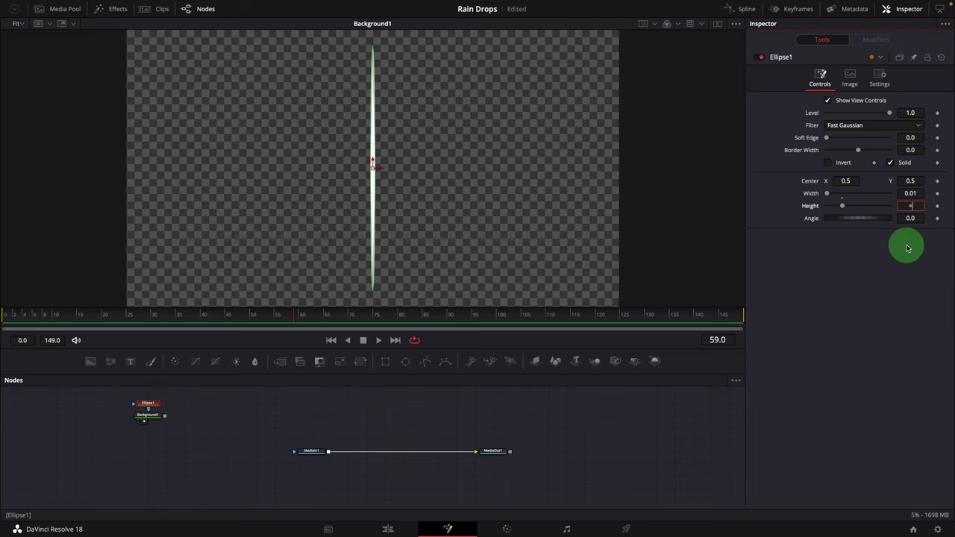
Link the ellipse's height to its Width through an expression and test the link by enlarging the width to about 0.33
type("=")
key("Tab")
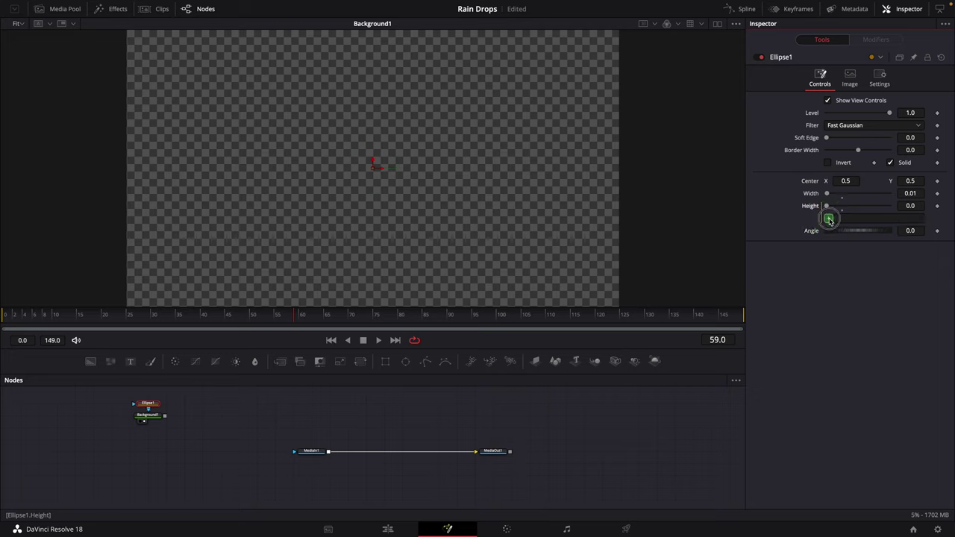
left_click_drag(829, 196, 829, 194)
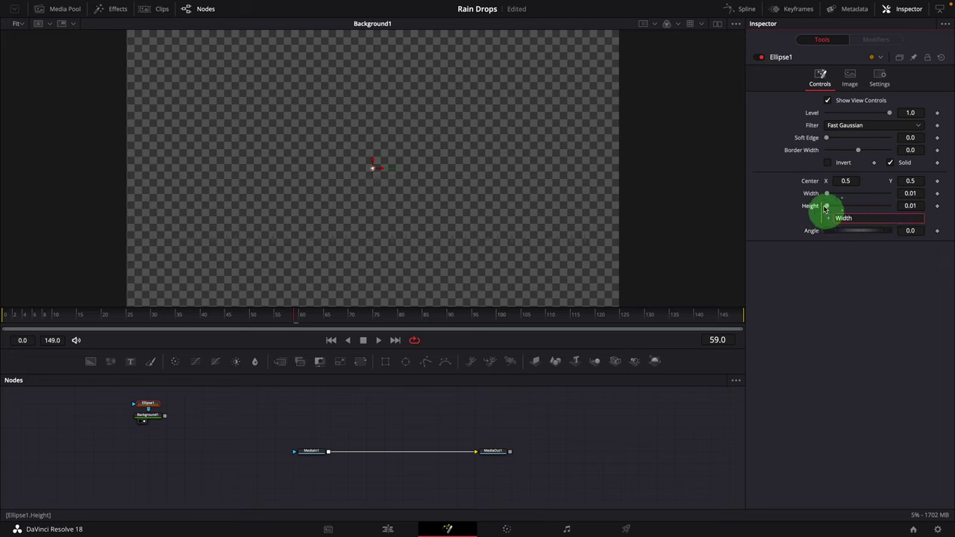
mouse_move(825, 209)
left_mouse_down()
mouse_move(815, 194)
mouse_move(846, 196)
mouse_move(838, 198)
left_mouse_up()
Set the ellipse's width to 0.01 and turn off the viewer's Checker Underlay
left_click(910, 193)
type(".")
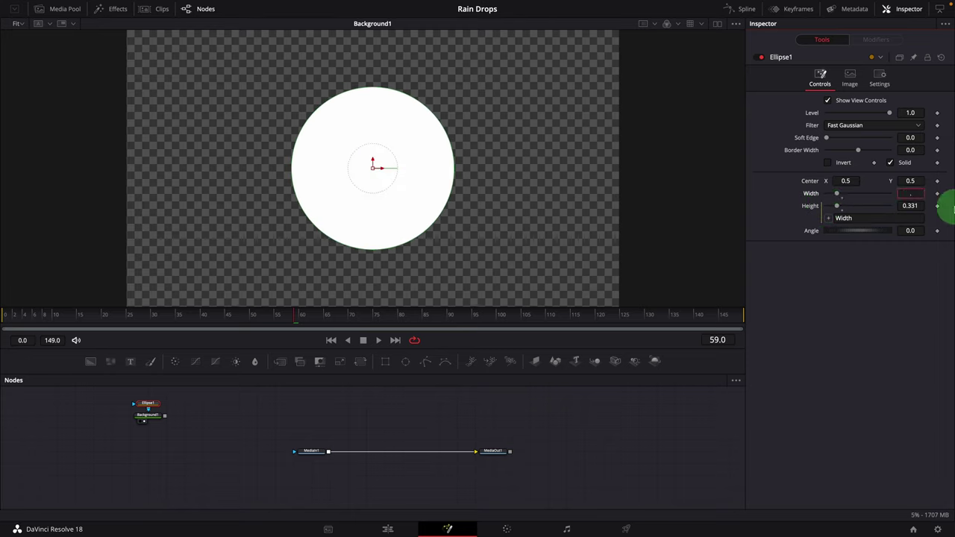
key("Tab")
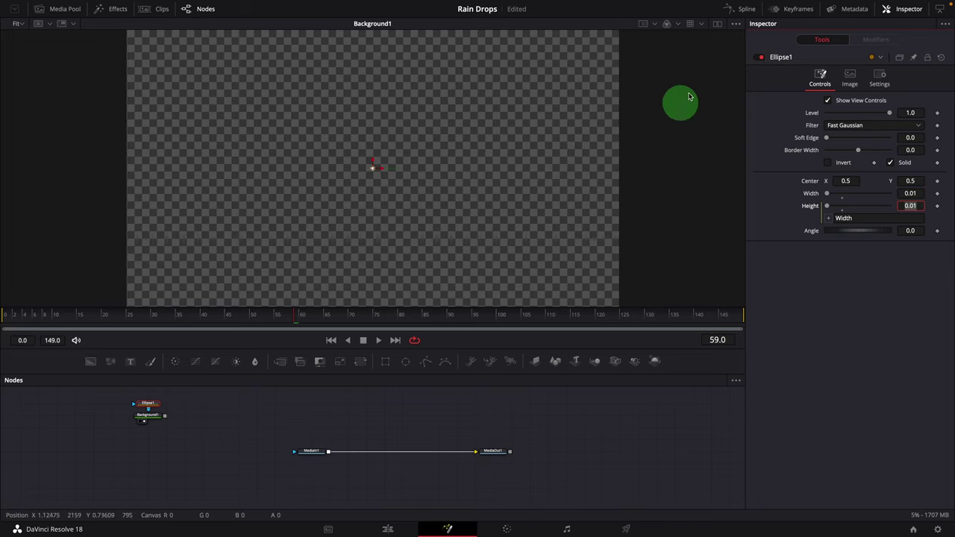
left_click(736, 24)
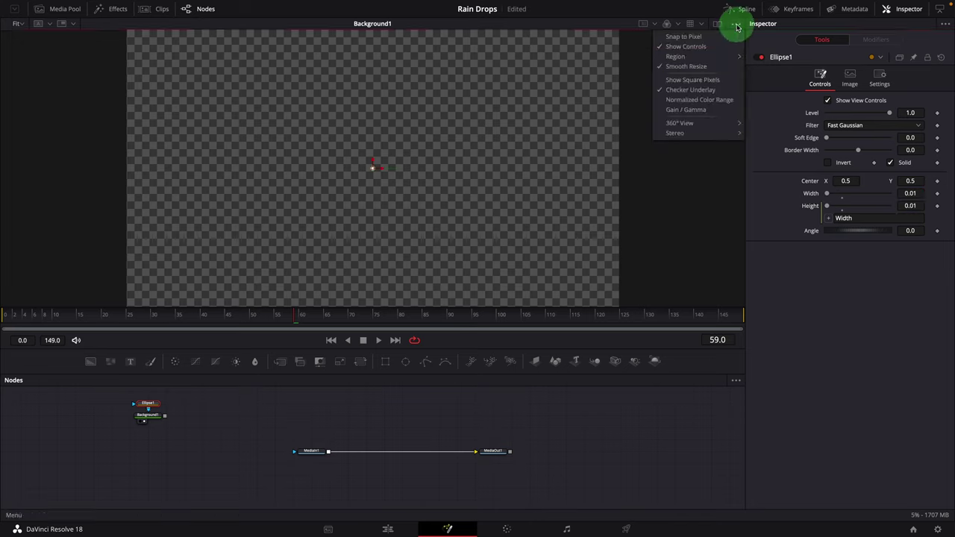
left_click(674, 90)
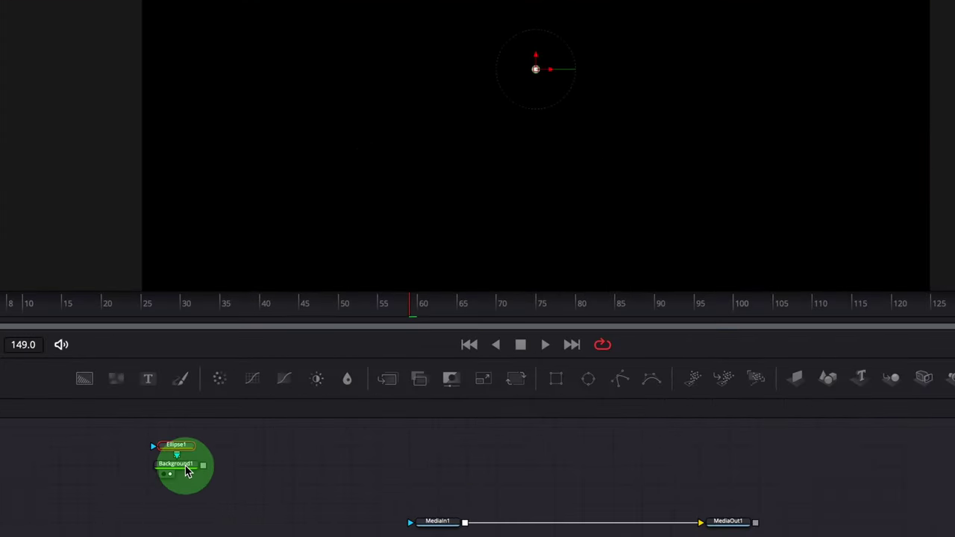
Add a Duplicate node after Background1 and arrange the Ellipse, Background and Duplicate nodes in a vertical chain
left_click(178, 464)
key("shift+space")
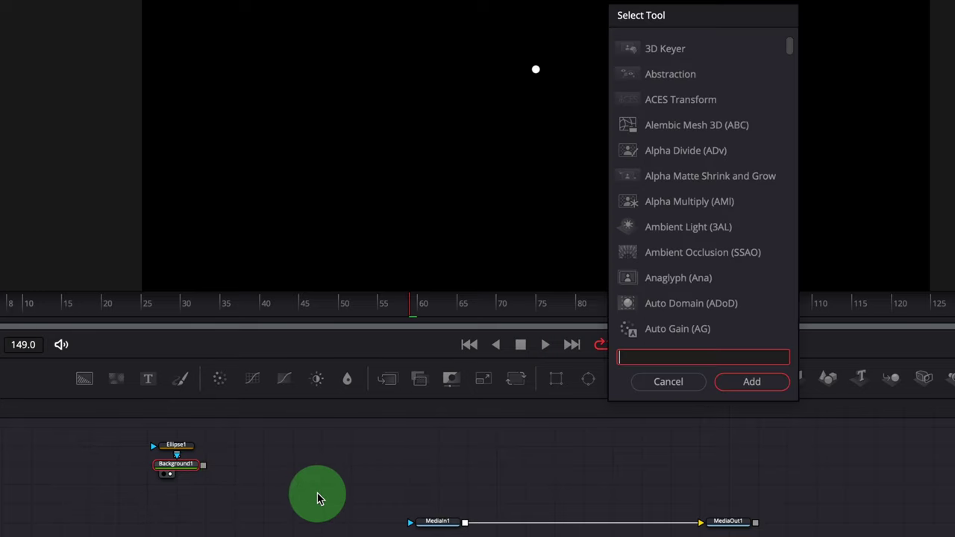
type("dup")
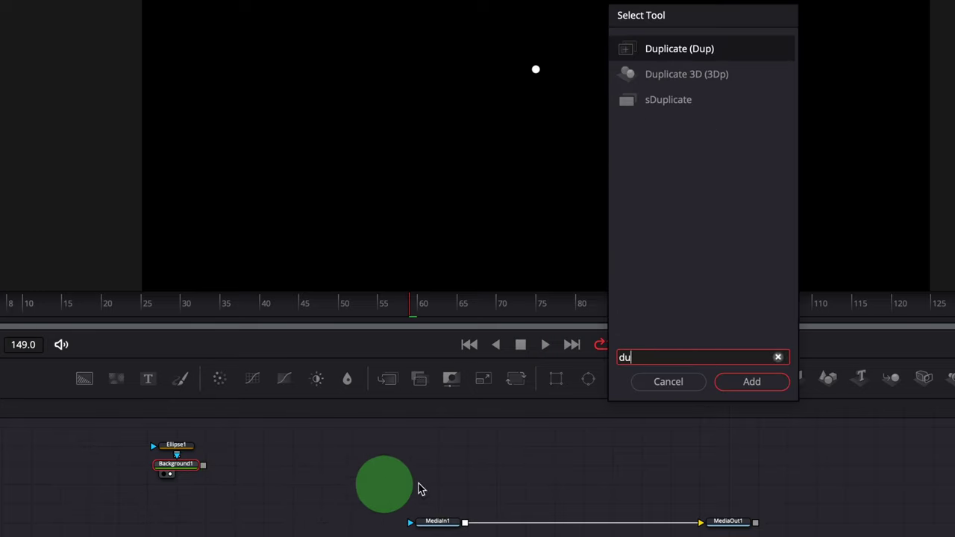
left_click(659, 49)
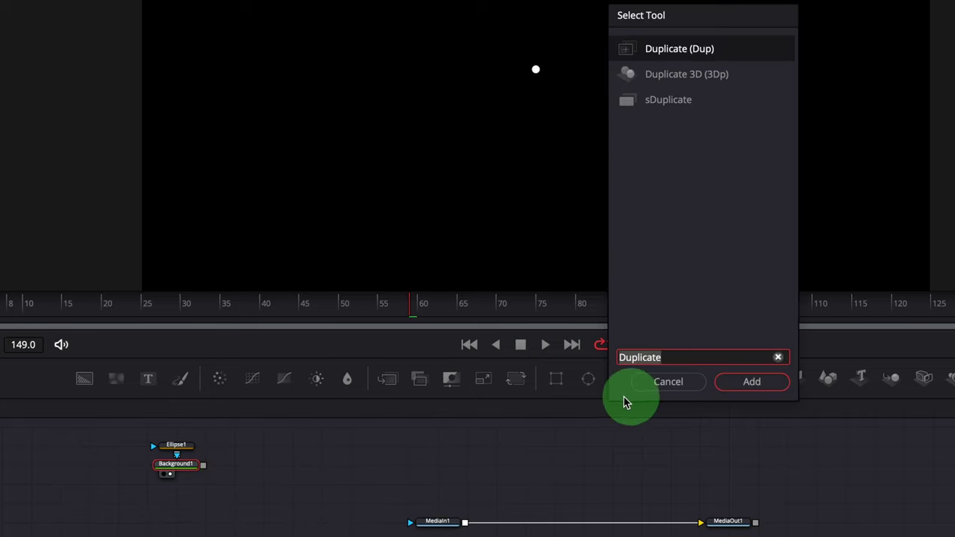
left_click(751, 381)
left_click_drag(233, 464, 187, 497)
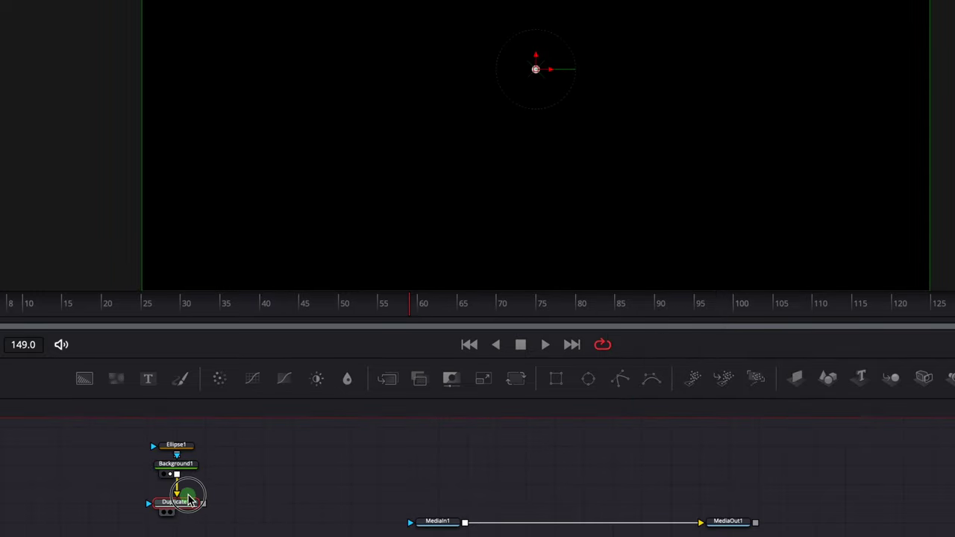
left_click_drag(176, 445, 176, 426)
scroll(229, 489, "up", 1)
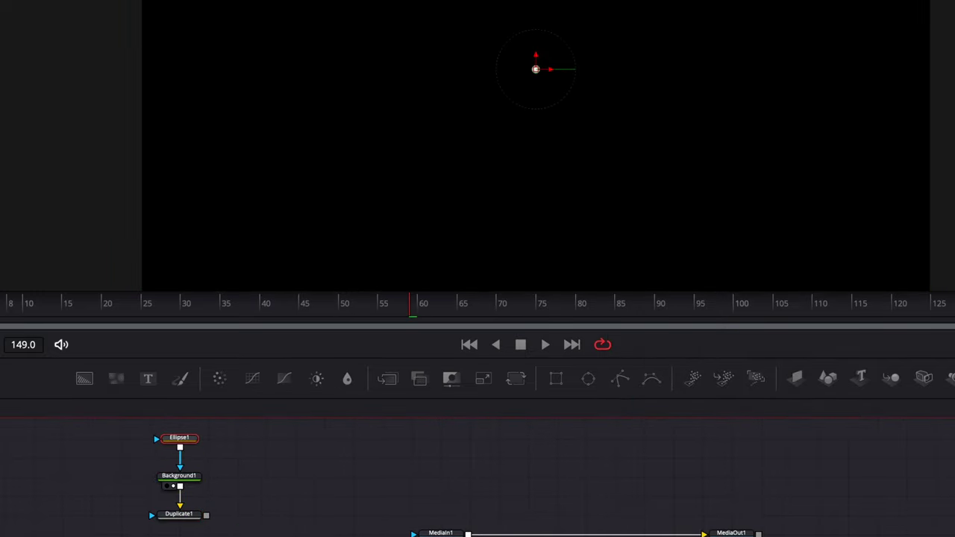
Show the Duplicate node in the viewer and open its number of copies for editing
left_click_drag(188, 521, 462, 251)
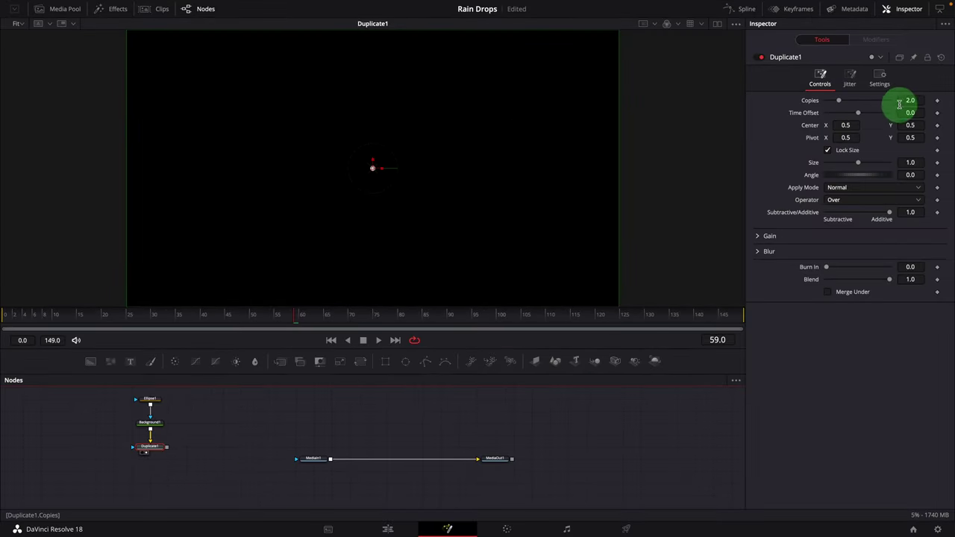
left_click(914, 101)
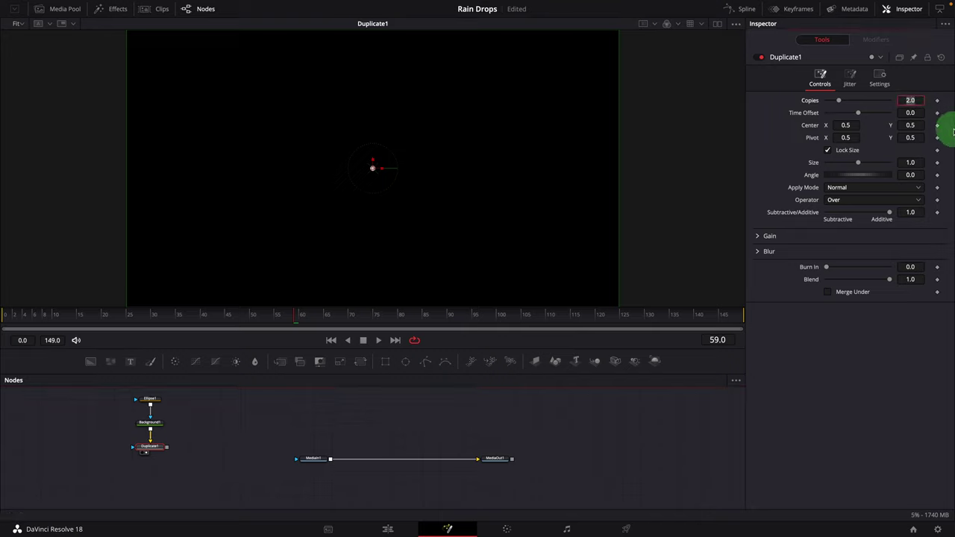
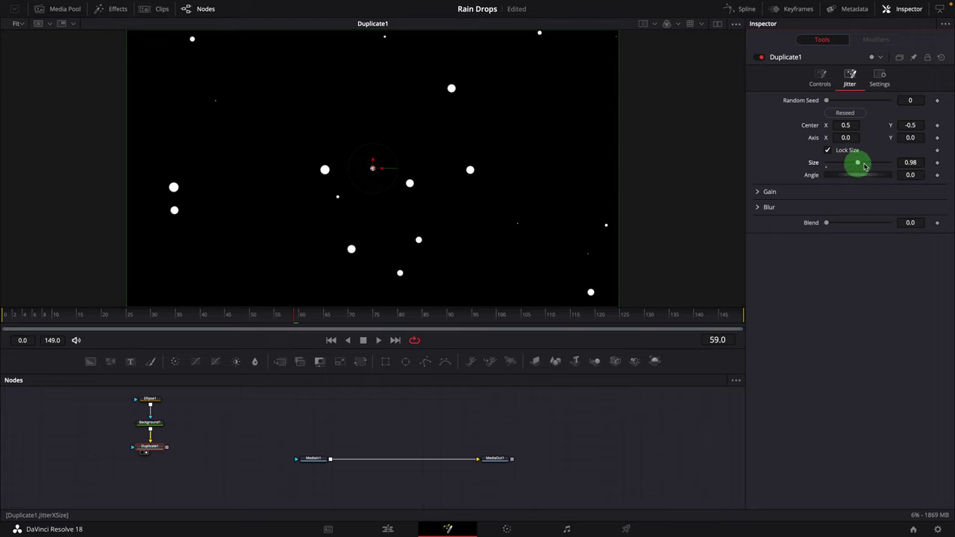
Set the Duplicate node's jitter size to 1.0 and its axis jitter to about X 0.164 and Y -0.509
left_click_drag(902, 163, 895, 201)
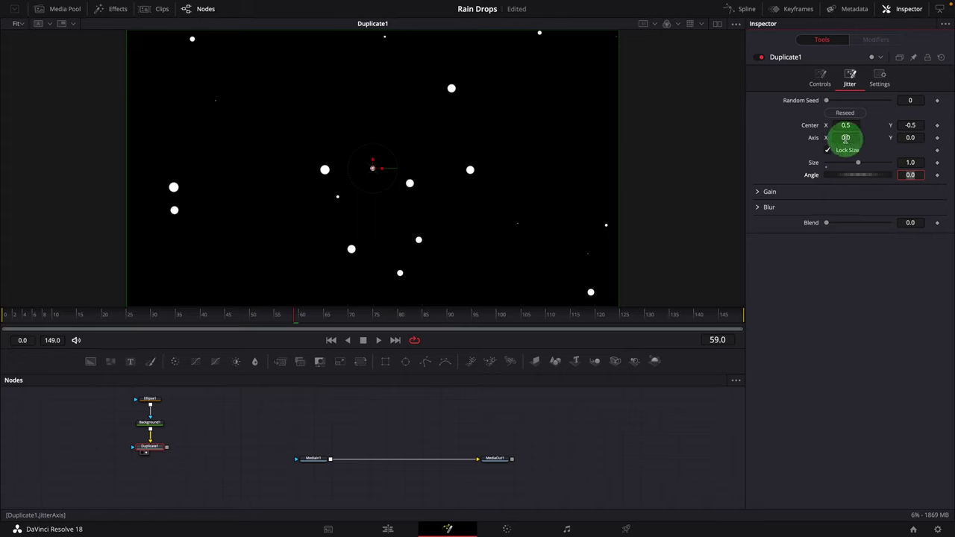
mouse_move(843, 138)
left_mouse_down()
mouse_move(914, 143)
mouse_move(761, 134)
mouse_move(862, 137)
mouse_move(848, 140)
left_mouse_up()
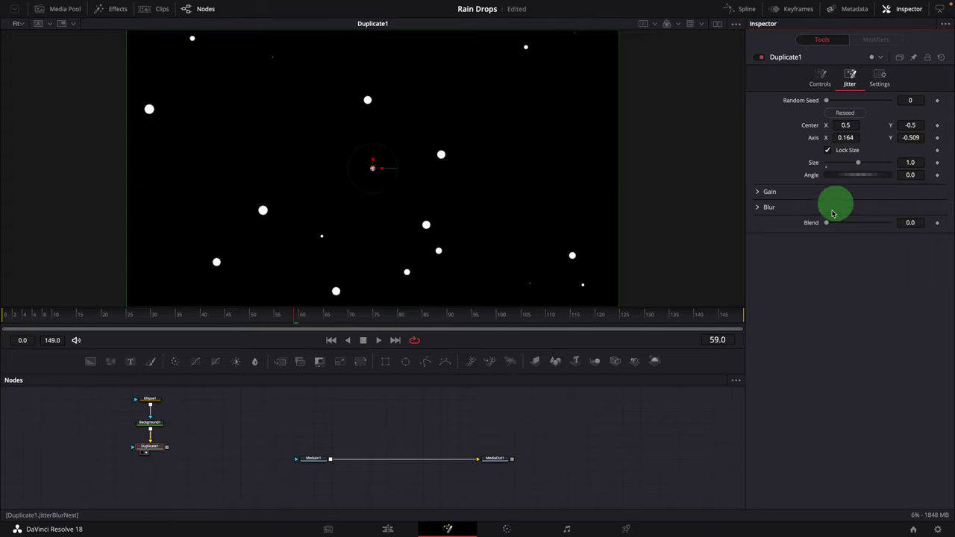
left_click(859, 138)
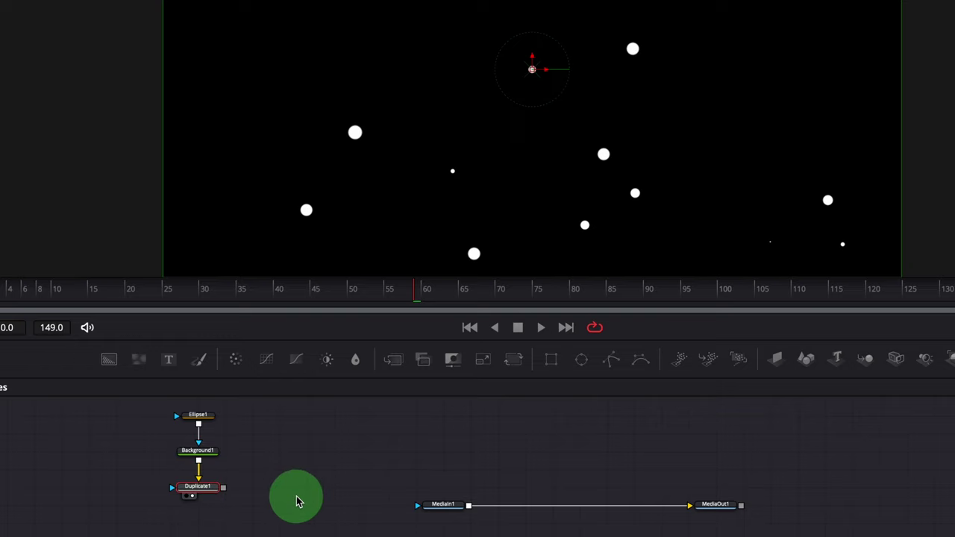
Add a Light Rays node after the Duplicate node, place it below and show it in the viewer
key("shift+space")
type("light")
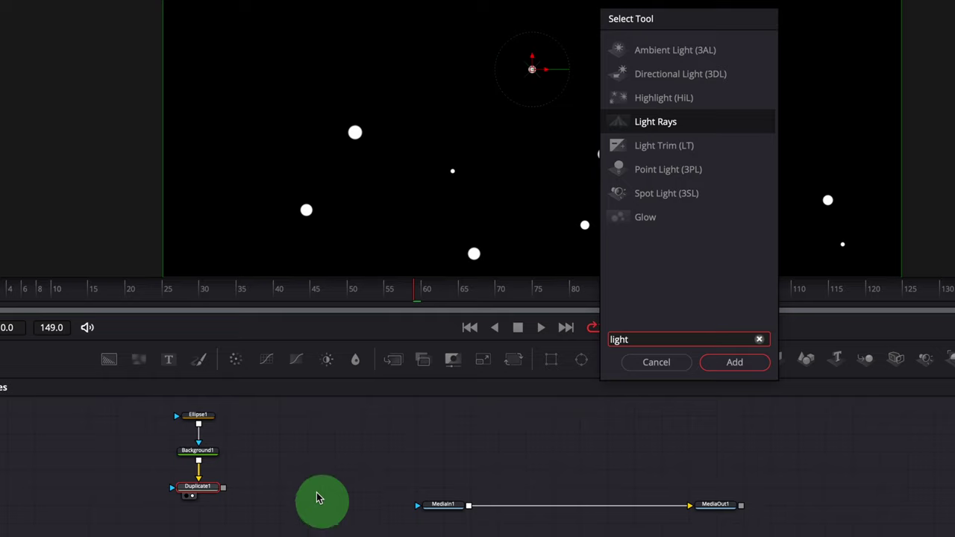
left_click(676, 123)
left_click(737, 362)
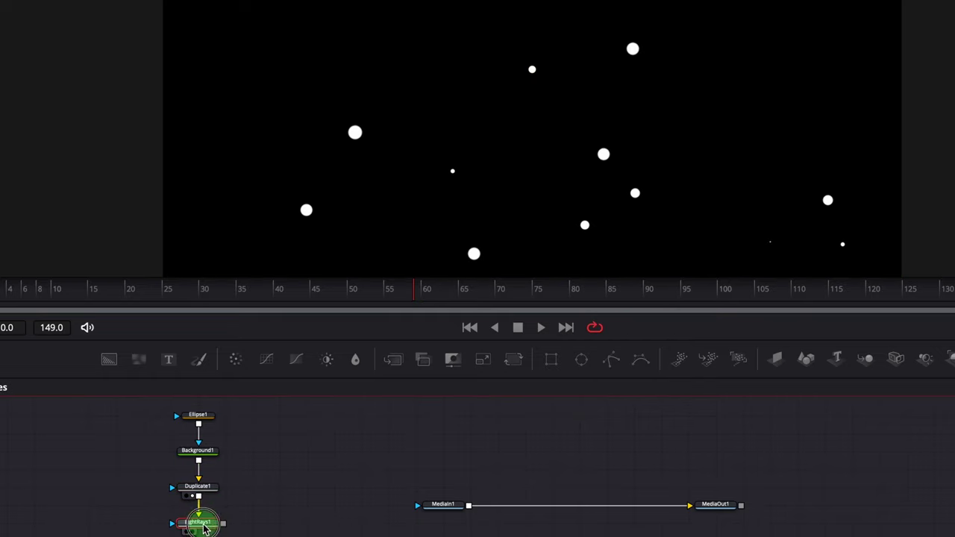
left_click_drag(205, 528, 535, 35)
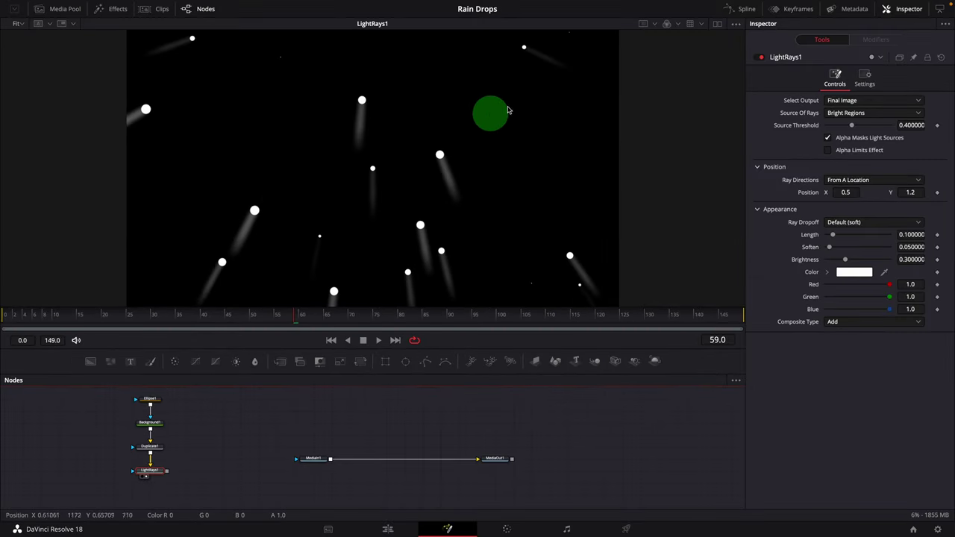
Set the Light Rays direction to At An Angle with an angle of 180 and the ray dropoff to CCD Bloom Harsh
left_click(918, 183)
left_click(865, 191)
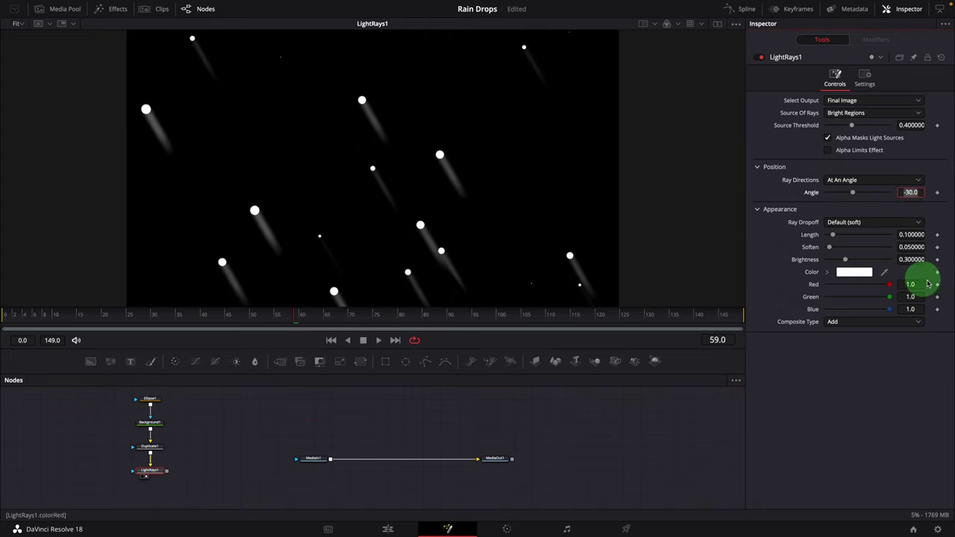
key("Tab")
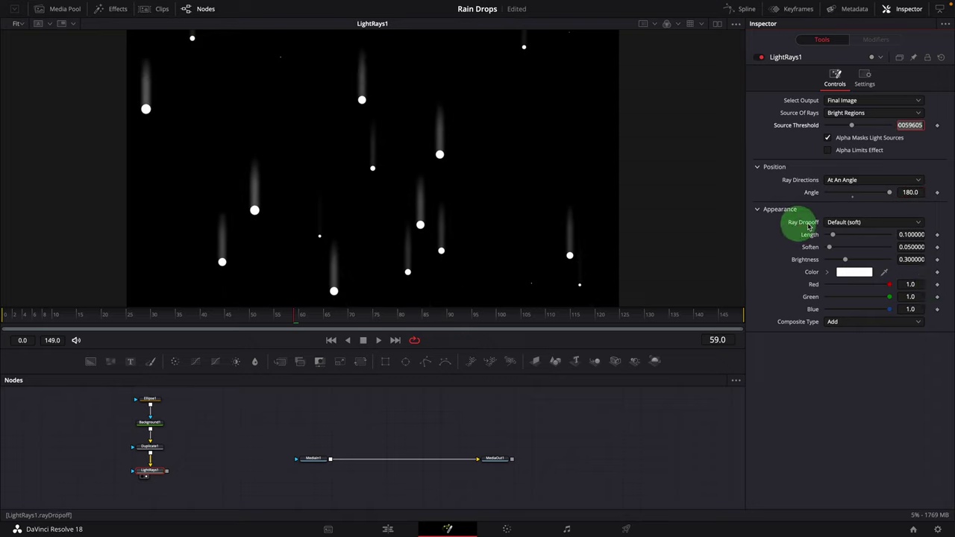
left_click(879, 223)
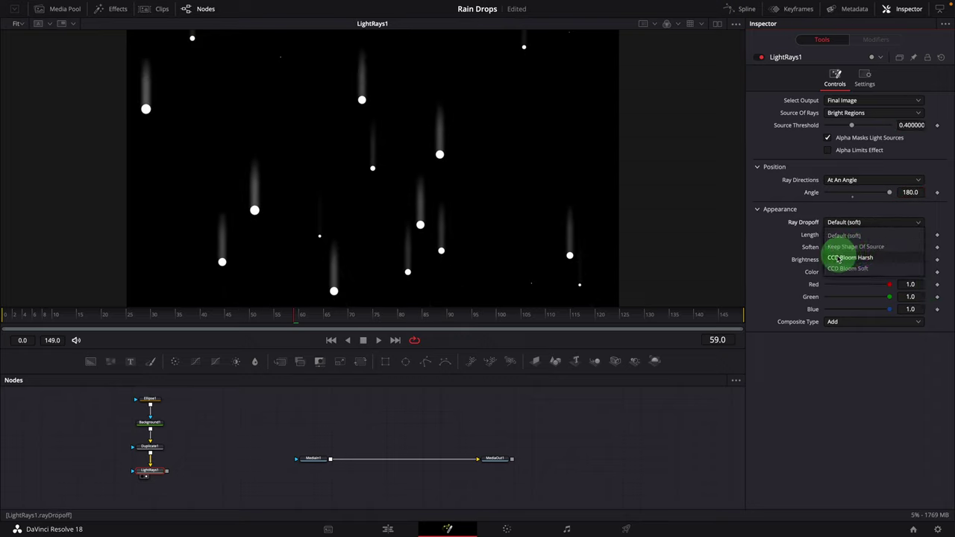
left_click(881, 261)
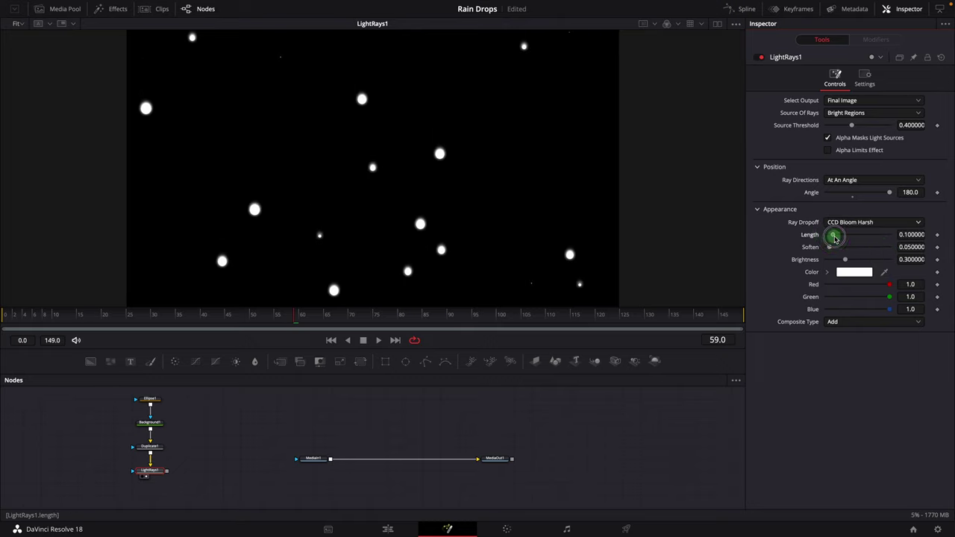
Set the Light Rays length to 0.96 and reduce the softening to 0
left_click_drag(846, 237, 890, 242)
left_click_drag(832, 252, 826, 249)
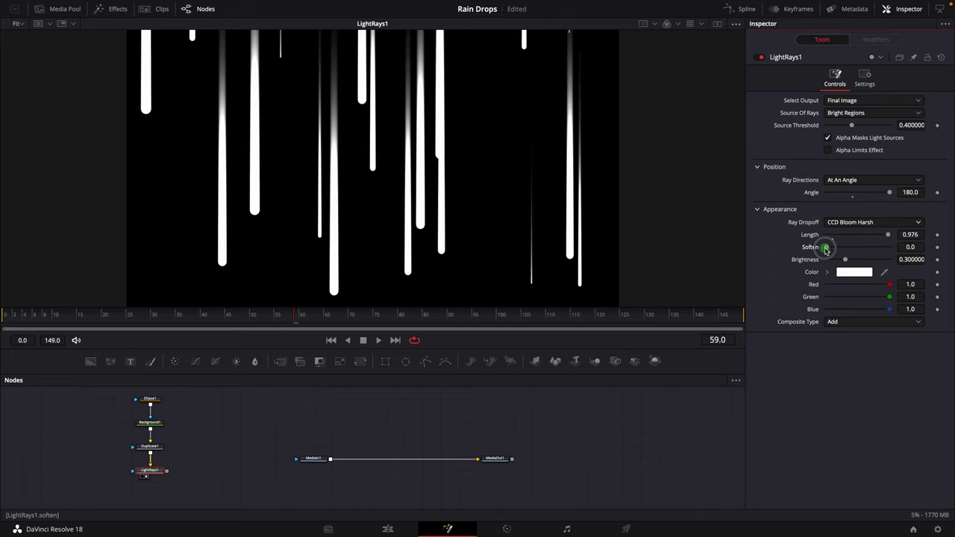
left_click(912, 234)
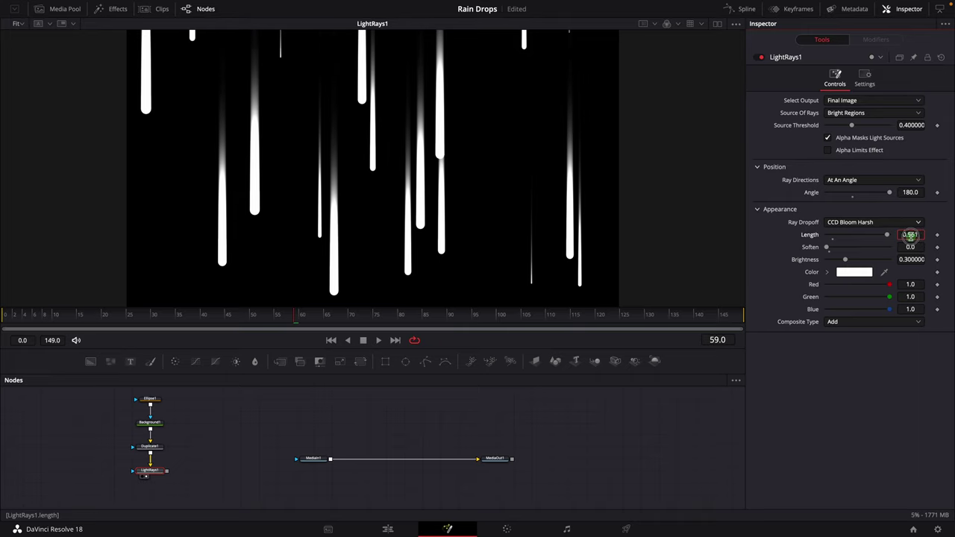
left_click(439, 147)
mouse_move(417, 141)
left_mouse_down()
mouse_move(320, 206)
mouse_move(685, 254)
mouse_move(398, 224)
mouse_move(195, 165)
mouse_move(595, 195)
mouse_move(448, 200)
mouse_move(462, 202)
mouse_move(354, 274)
mouse_move(357, 225)
mouse_move(257, 219)
mouse_move(404, 119)
mouse_move(358, 57)
mouse_move(363, 291)
mouse_move(243, 362)
left_mouse_up()
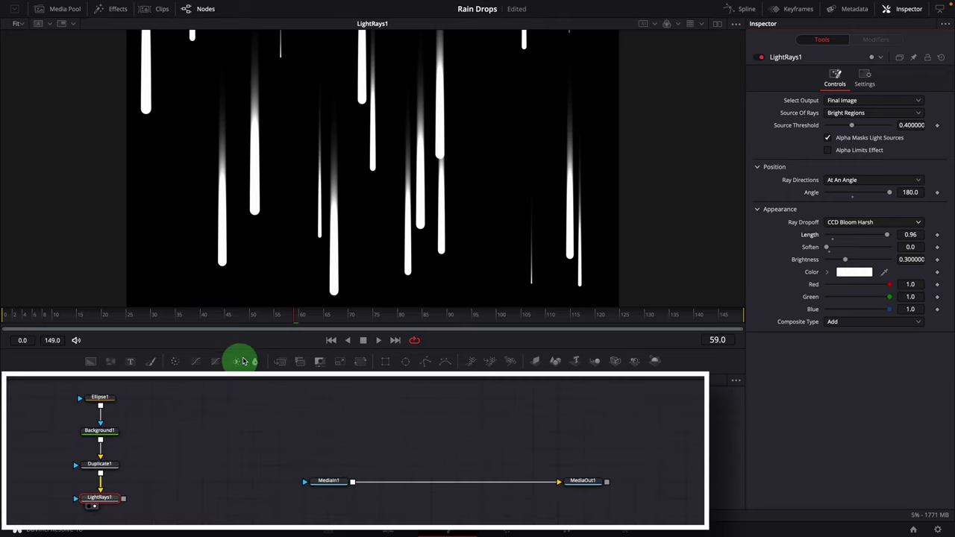
Keyframe the ellipse mask's center at frame 0 with its Y position raised to about 0.94
left_click(103, 403)
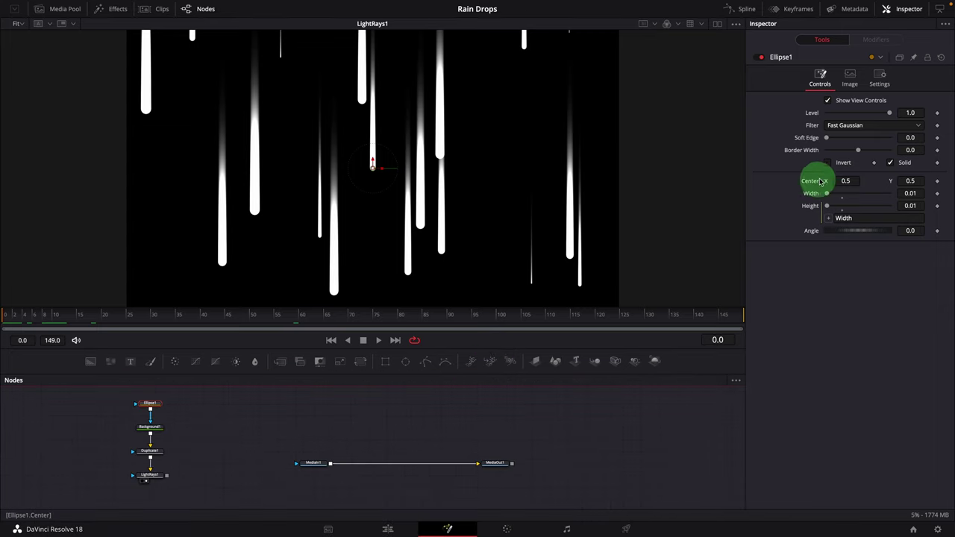
left_click(937, 181)
mouse_move(910, 181)
left_mouse_down()
mouse_move(478, 177)
mouse_move(632, 174)
left_mouse_up()
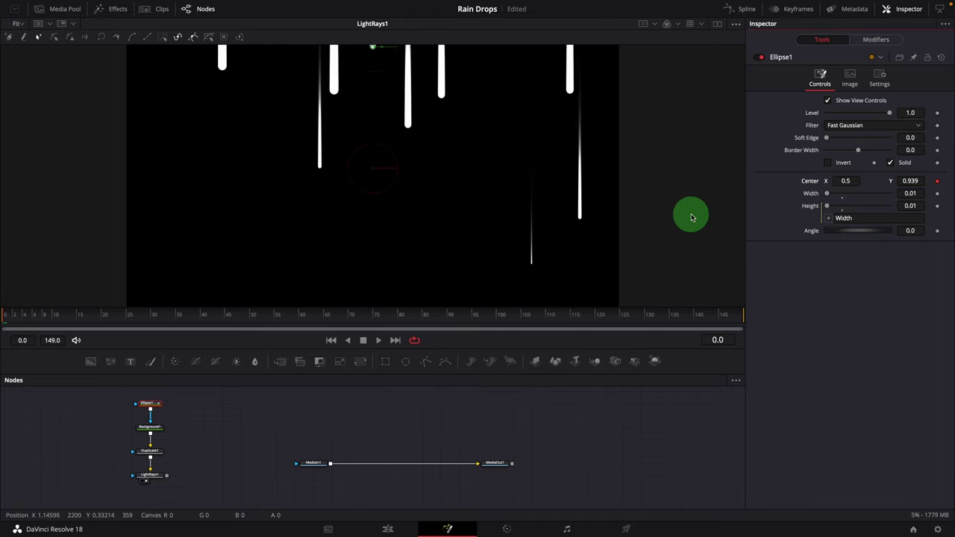
scroll(692, 209, "down", 2)
left_click_drag(686, 209, 639, 202)
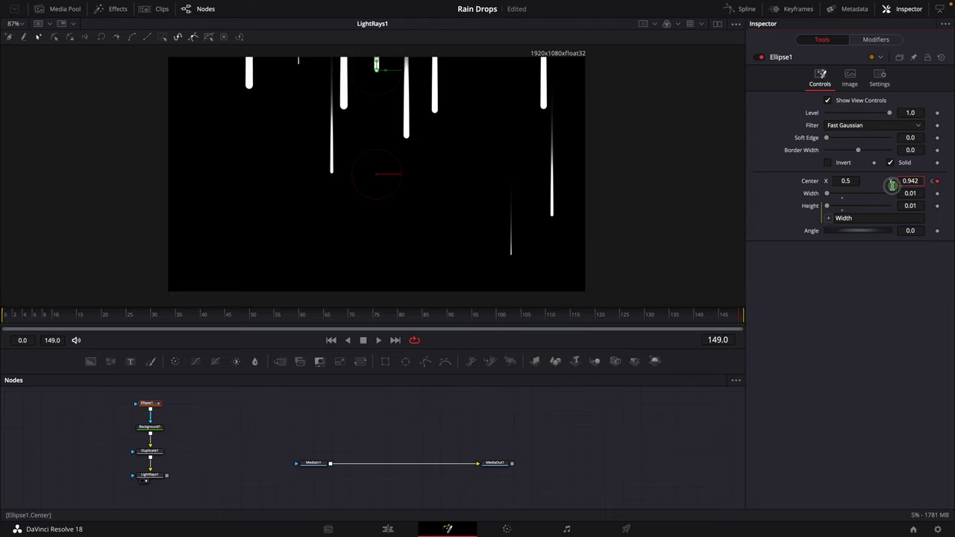
Keyframe the ellipse's center Y at 0.01 on frame 149 and play back the falling motion
left_click_drag(891, 185, 829, 220)
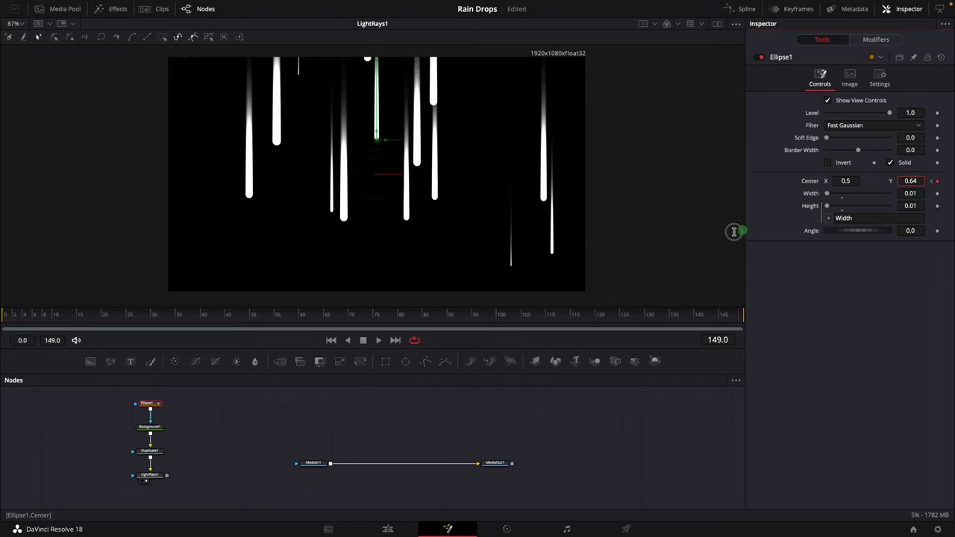
mouse_move(734, 232)
left_mouse_down()
mouse_move(571, 259)
mouse_move(434, 260)
left_mouse_up()
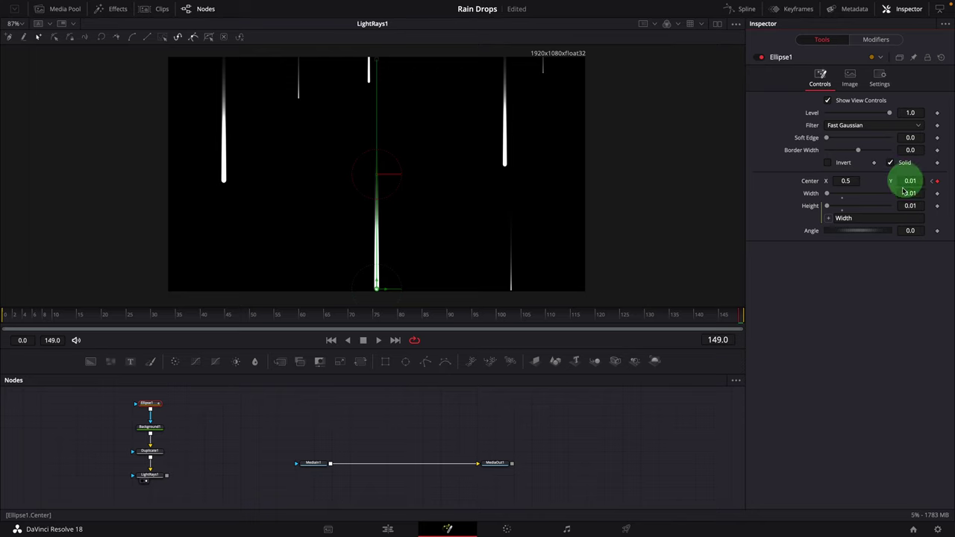
left_click(379, 341)
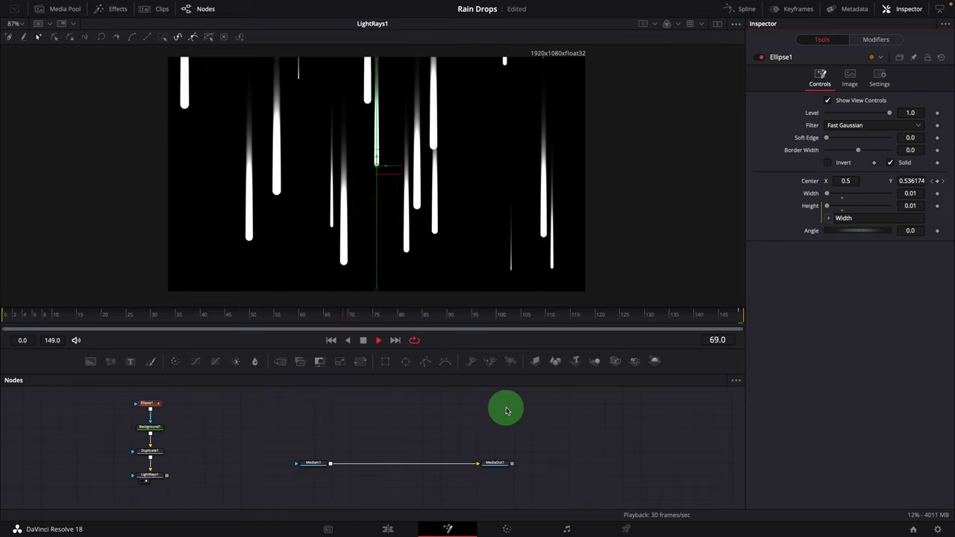
key("space")
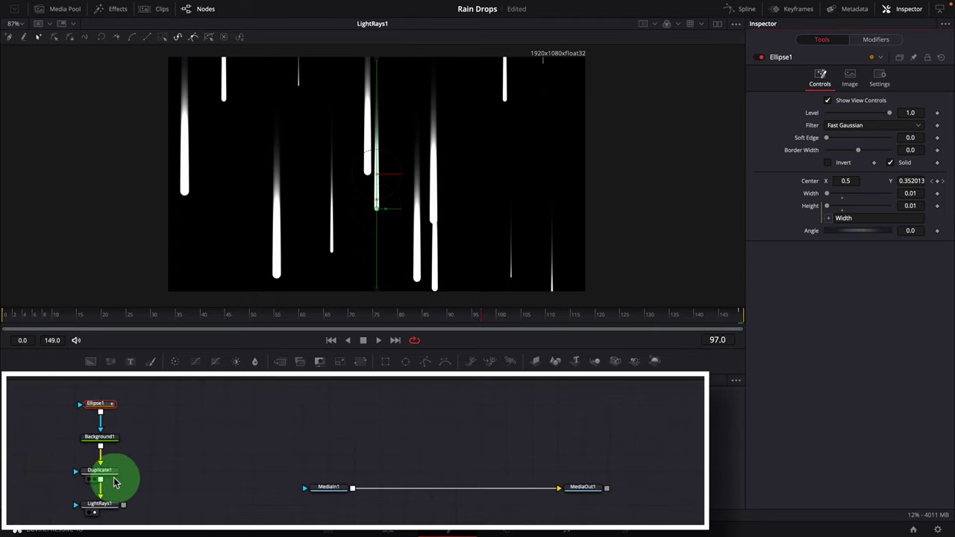
Set the Duplicate node to 10 copies with its center X at 0.488, and preview the animation
left_click(109, 476)
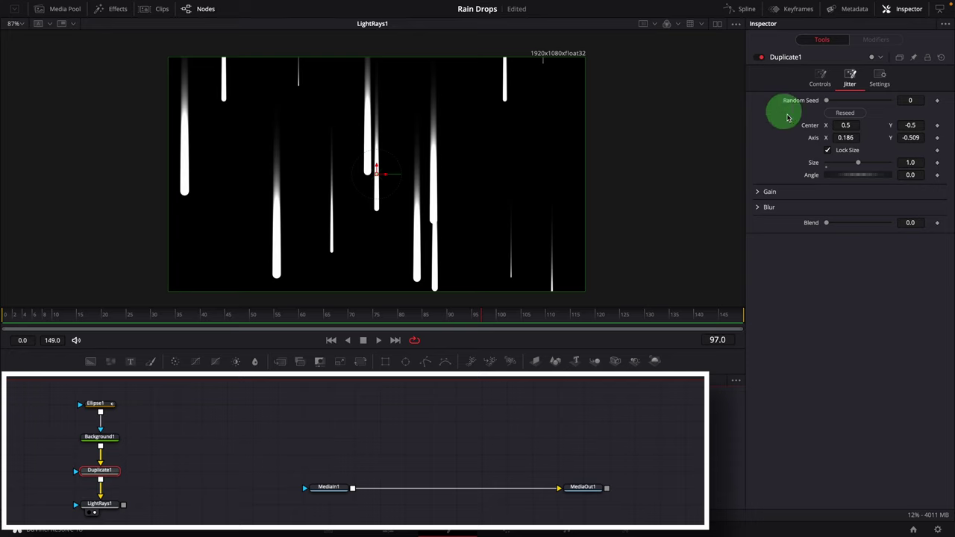
left_click(818, 84)
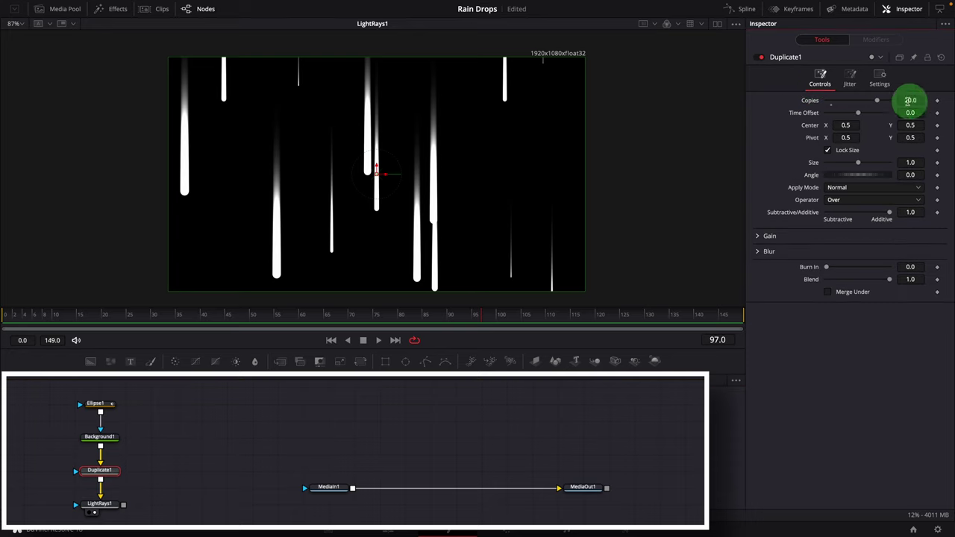
key("Tab")
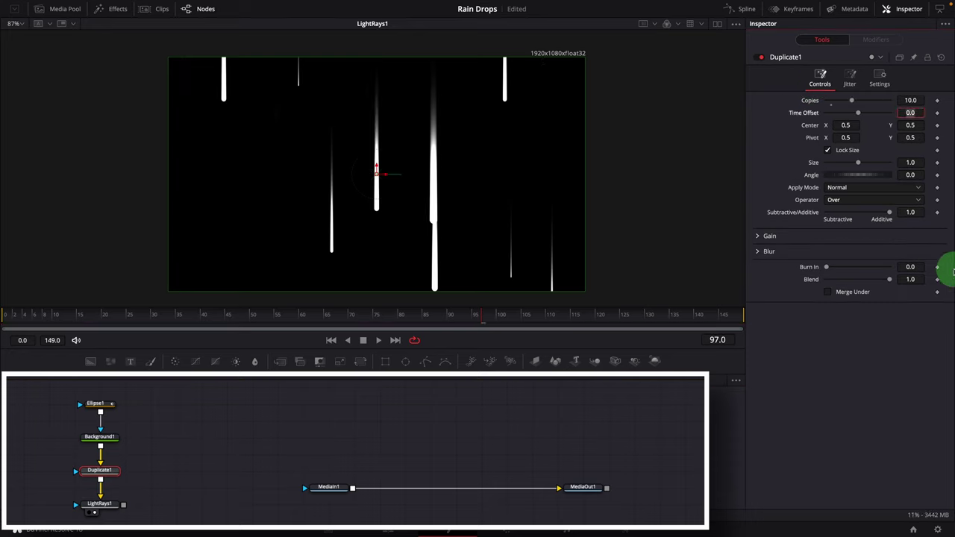
left_click_drag(847, 125, 844, 125)
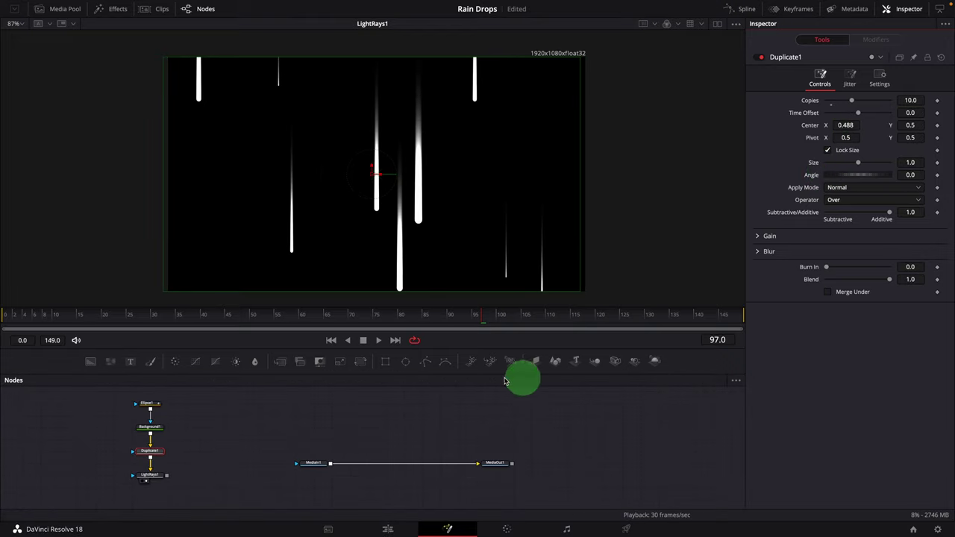
left_click(378, 340)
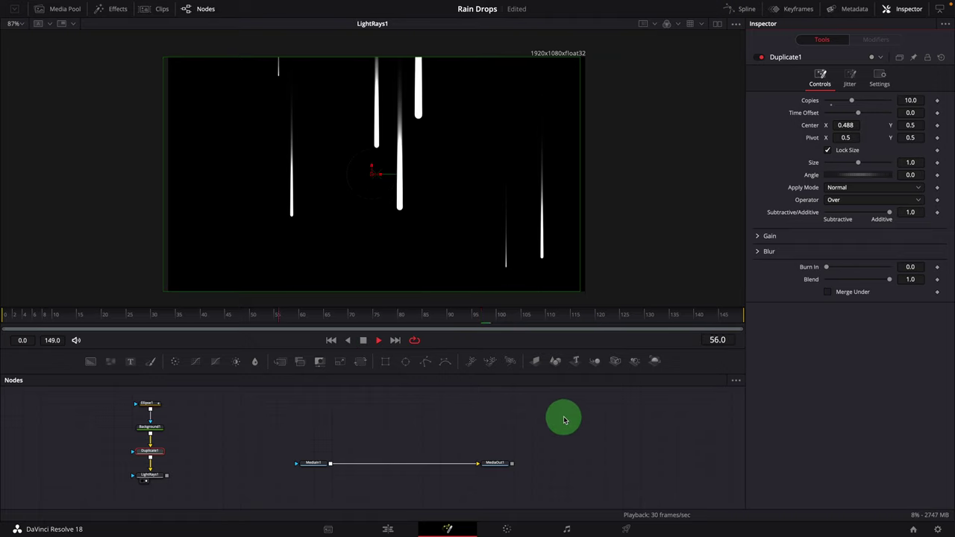
left_click(362, 340)
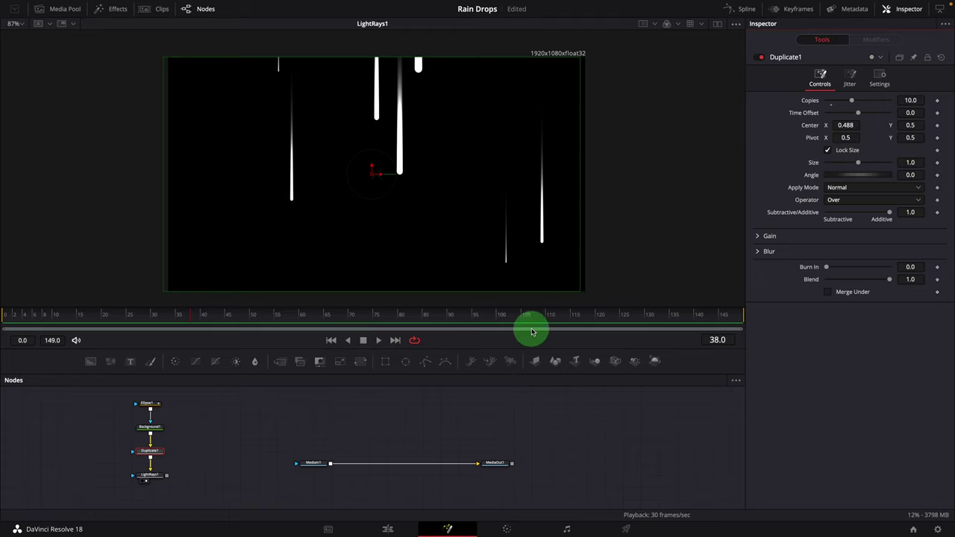
Add a Displace node after the Light Rays node and place it beside that node
left_click(155, 481)
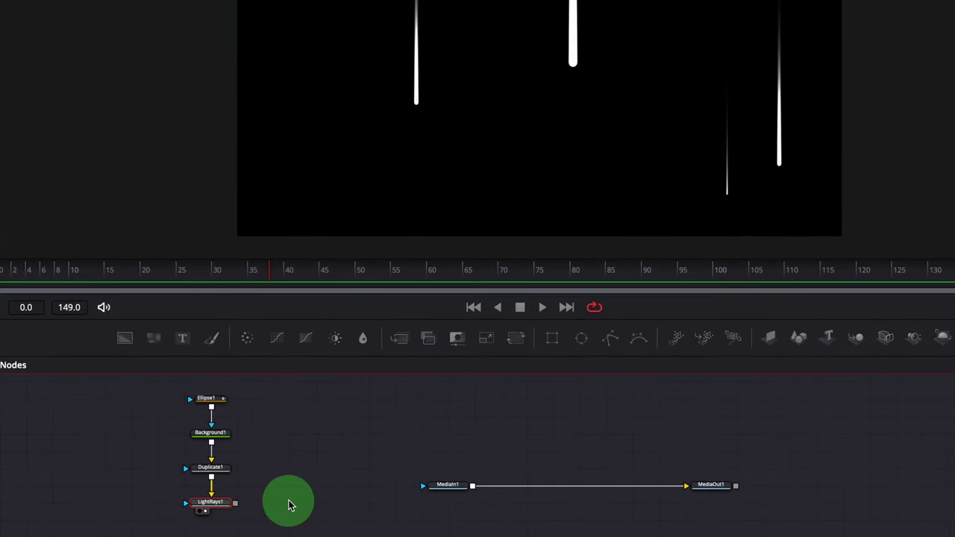
key("shift+space")
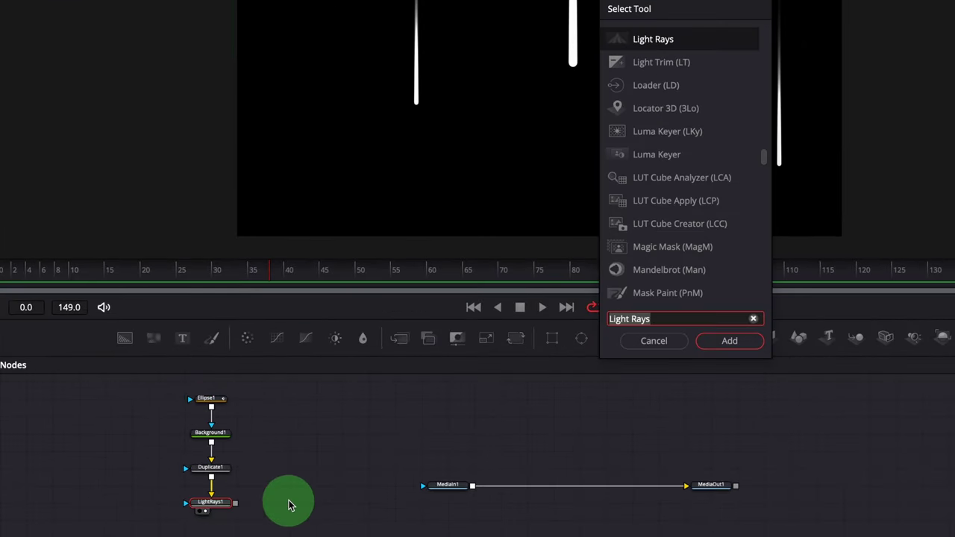
type("disp")
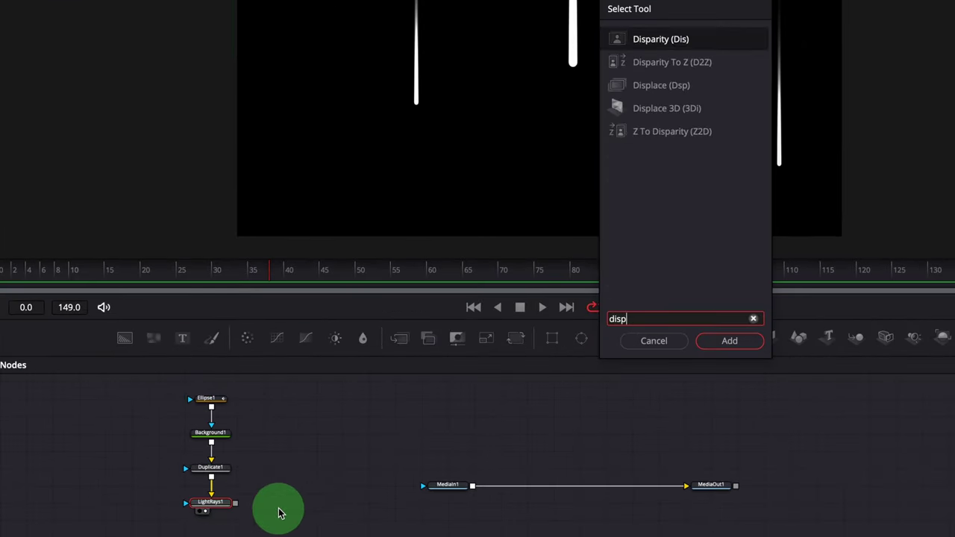
left_click(639, 86)
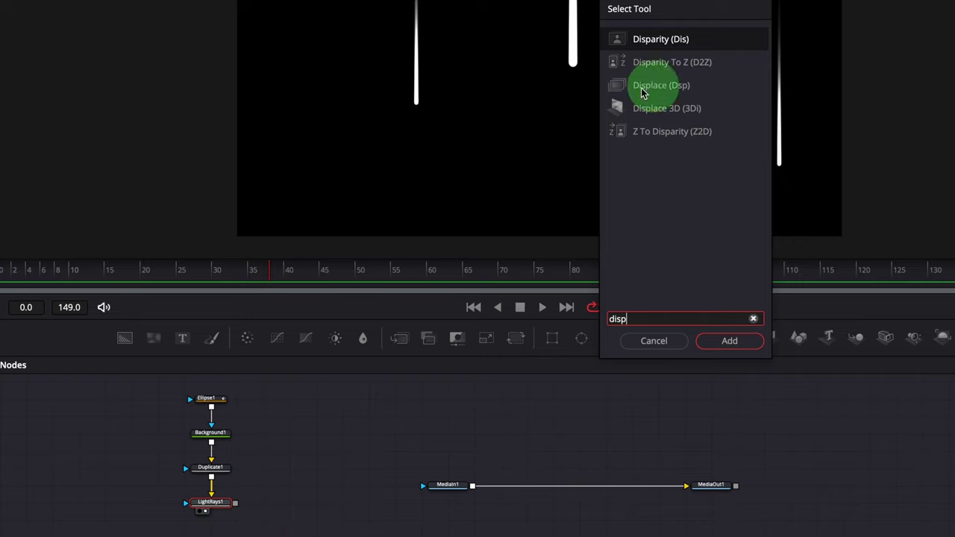
left_click(730, 340)
left_click_drag(207, 526, 326, 520)
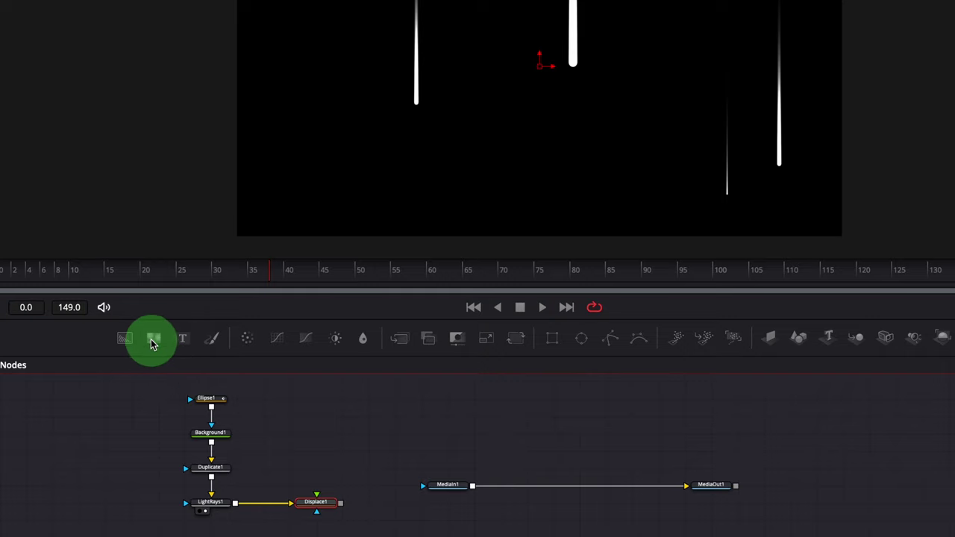
Add a Fast Noise node above the Displace node, connect it to the foreground input and view the Displace result
left_click_drag(152, 342, 333, 455)
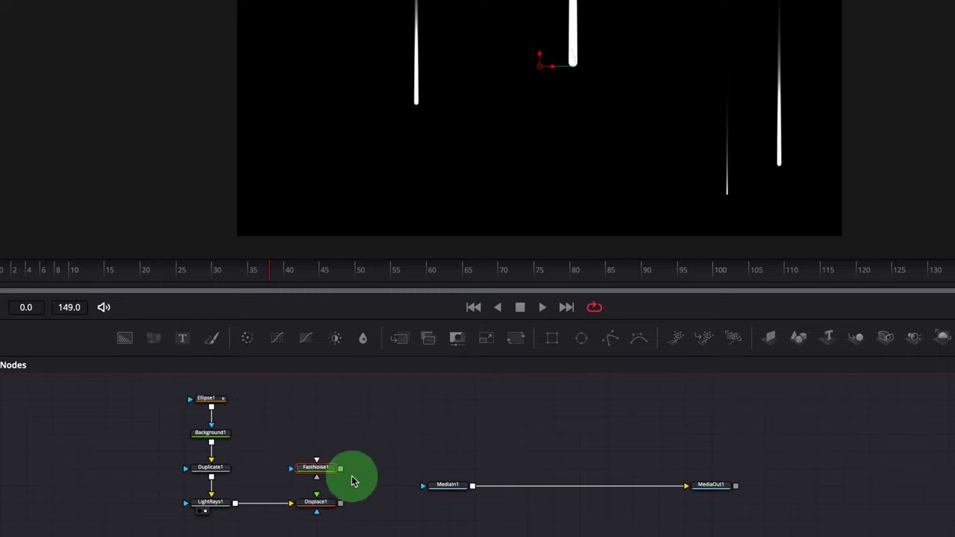
left_click(341, 472)
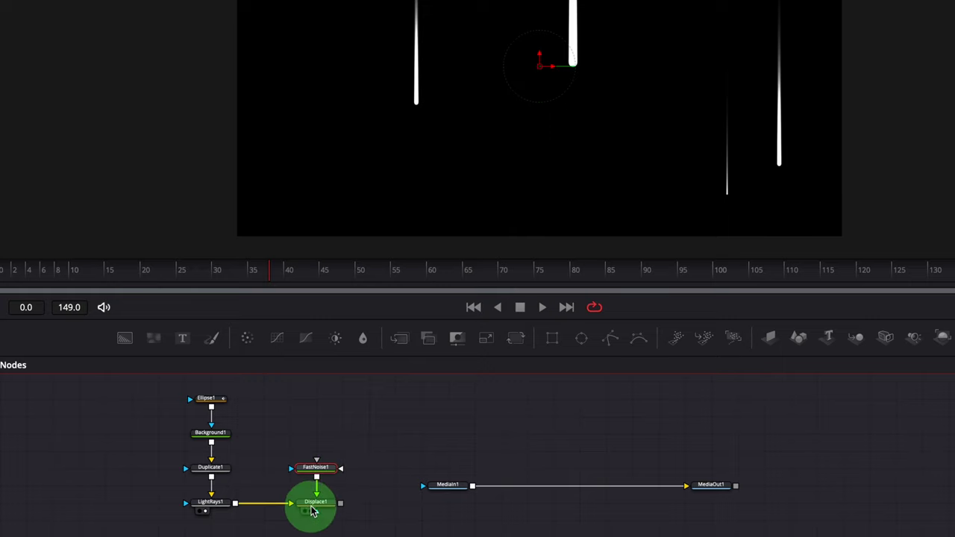
left_click(532, 196)
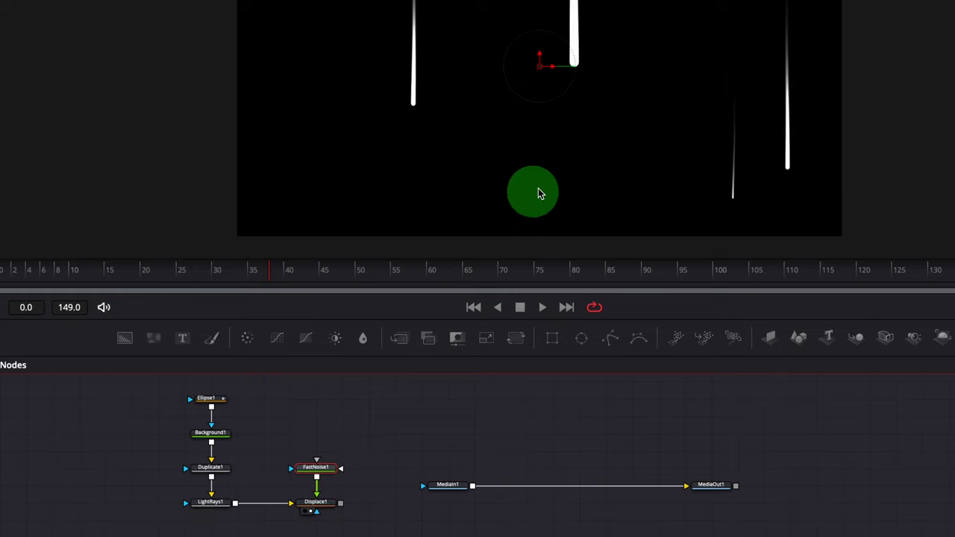
Set the Displace type to XY and the X refraction to about 0.051
left_click(324, 506)
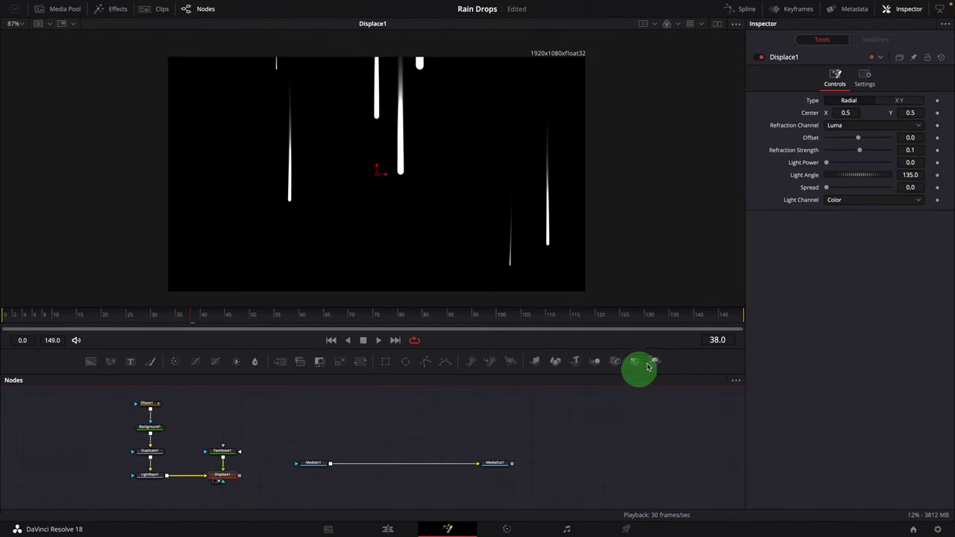
left_click(899, 101)
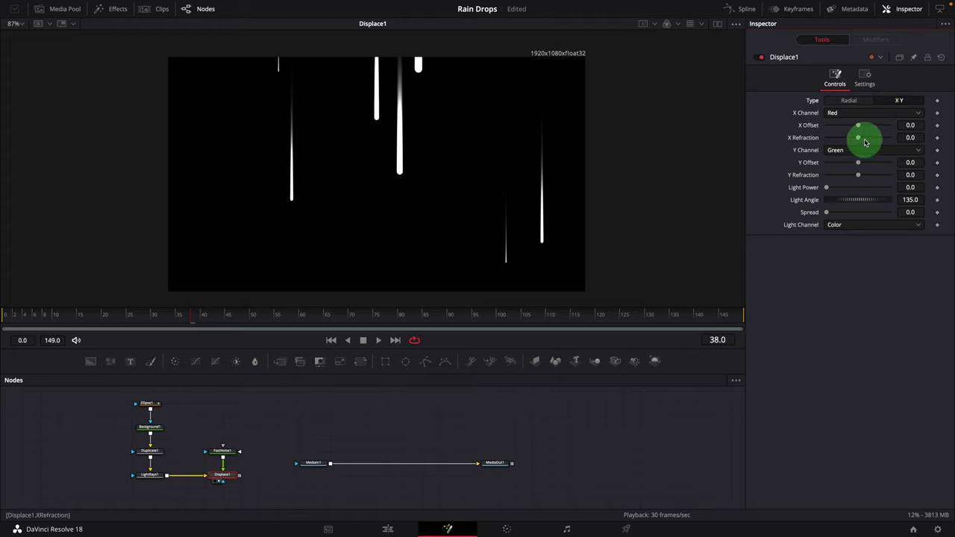
left_click_drag(861, 138, 867, 149)
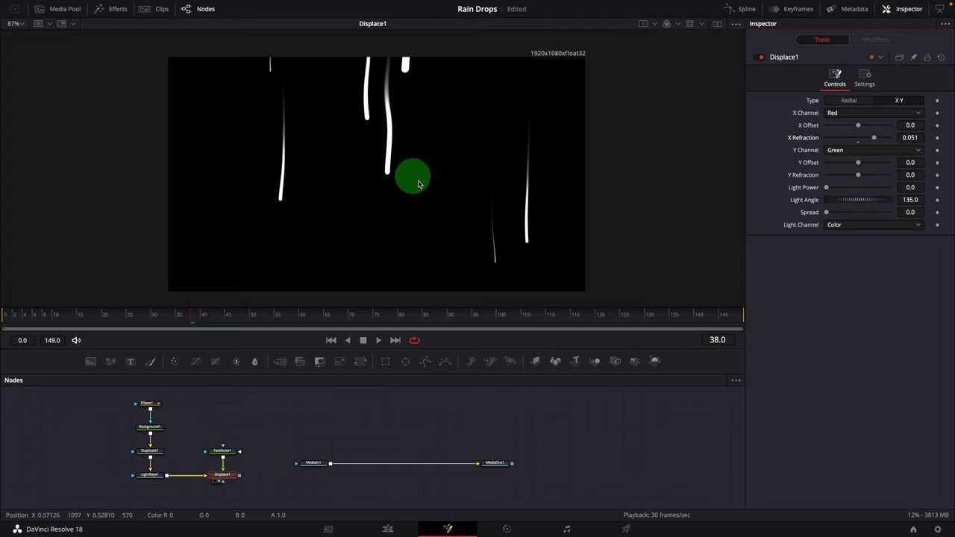
Set the Fast Noise contrast to about 2.02 and the scale to 5.0, and play back the wavy drops
left_click(226, 456)
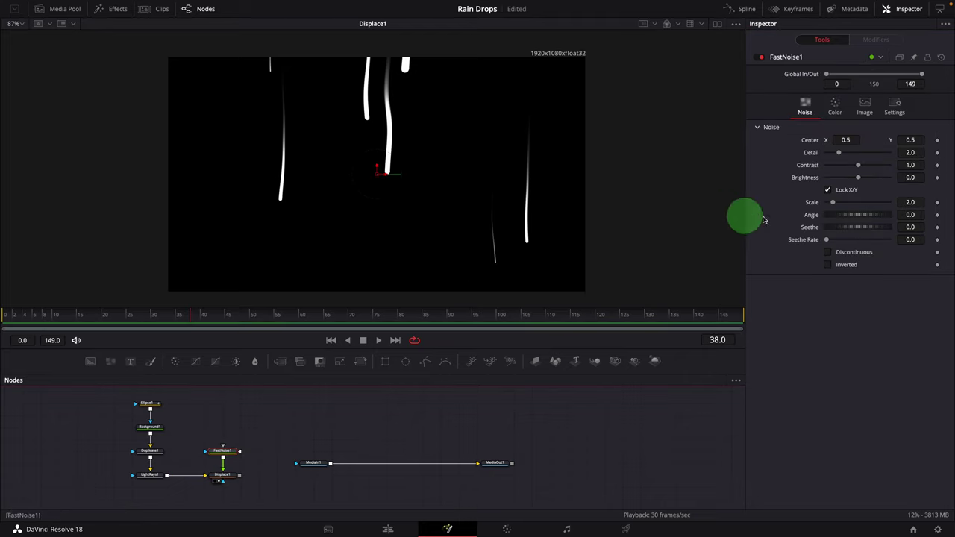
left_click_drag(858, 171, 870, 170)
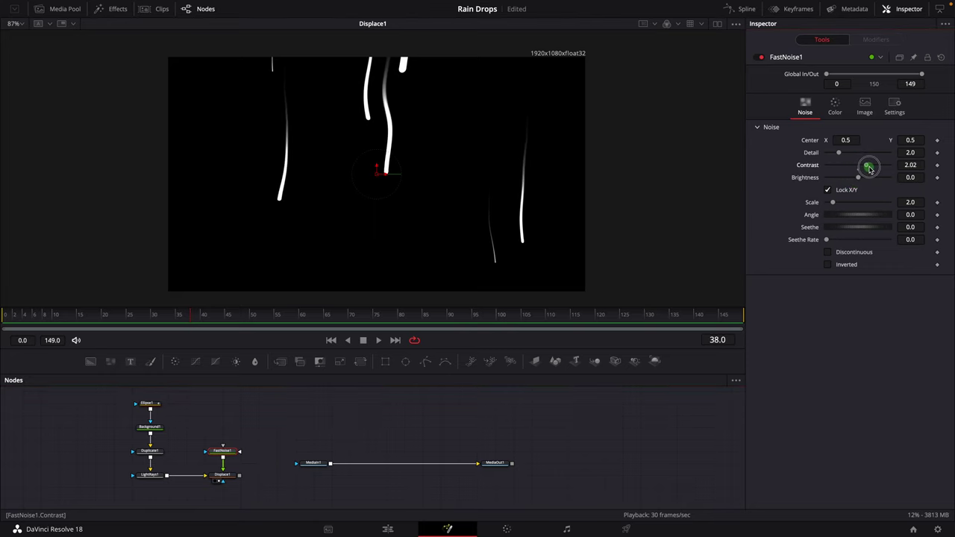
left_click(833, 205)
left_click_drag(834, 206, 844, 206)
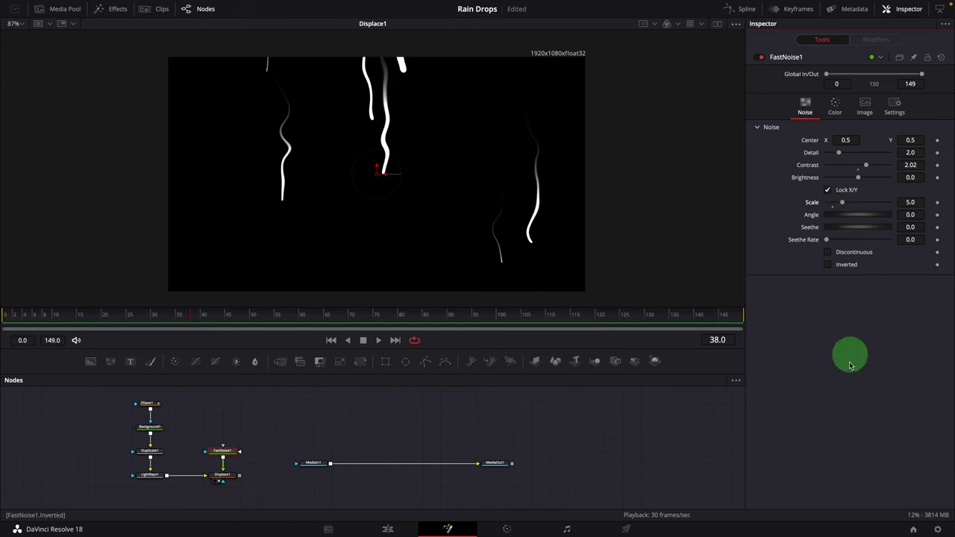
left_click(380, 342)
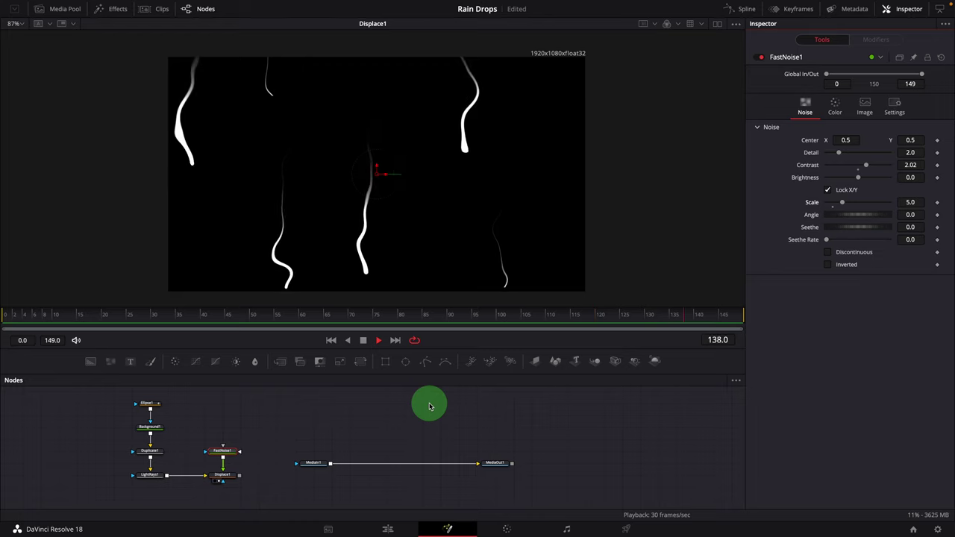
key("space")
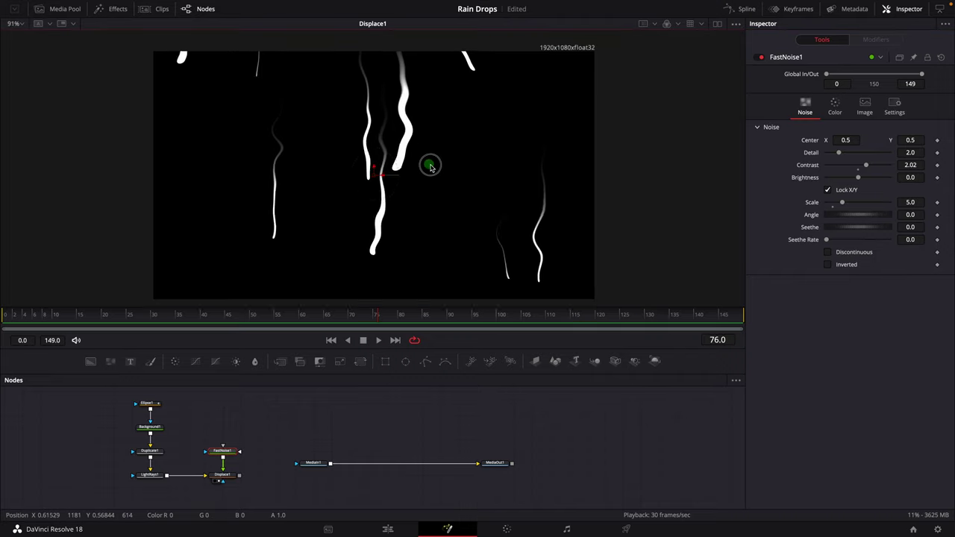
scroll(422, 160, "up", 5)
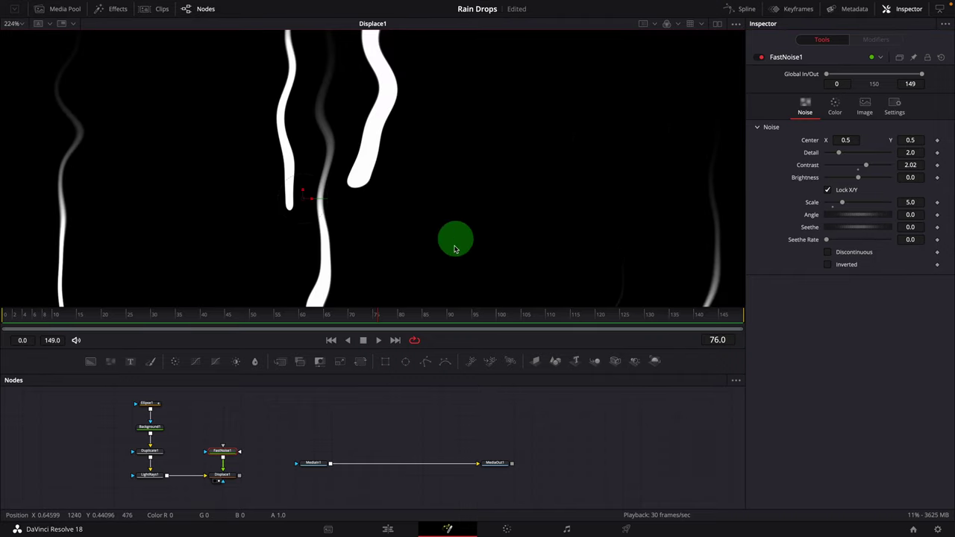
Copy the Fast Noise and Displace node pair and paste it in line after the first Displace node
left_click_drag(191, 426, 240, 487)
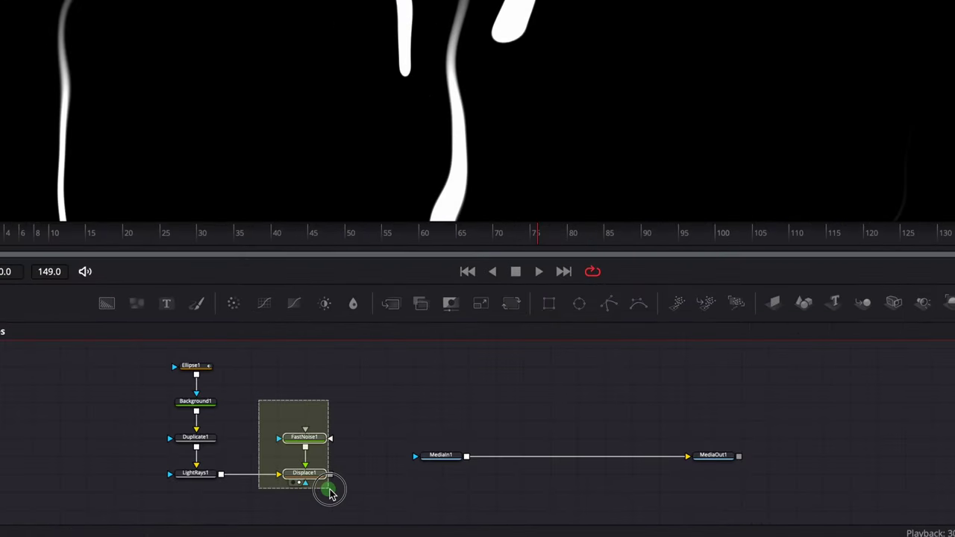
left_click_drag(331, 492, 331, 489)
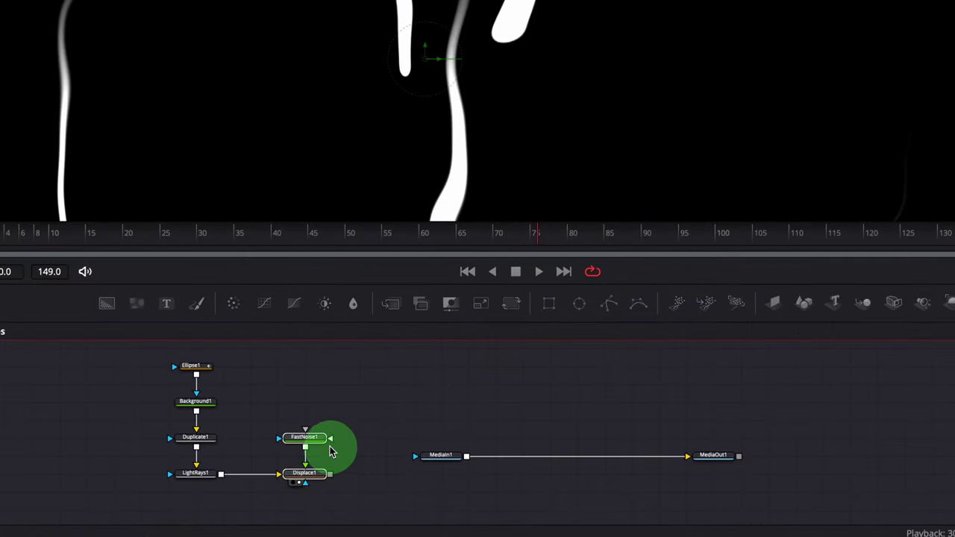
right_click(321, 440)
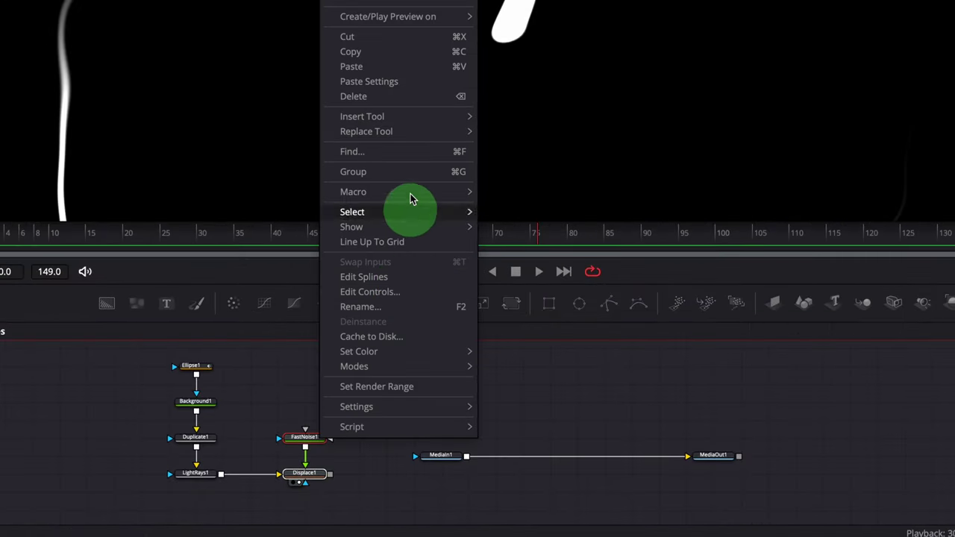
left_click(415, 53)
right_click(356, 407)
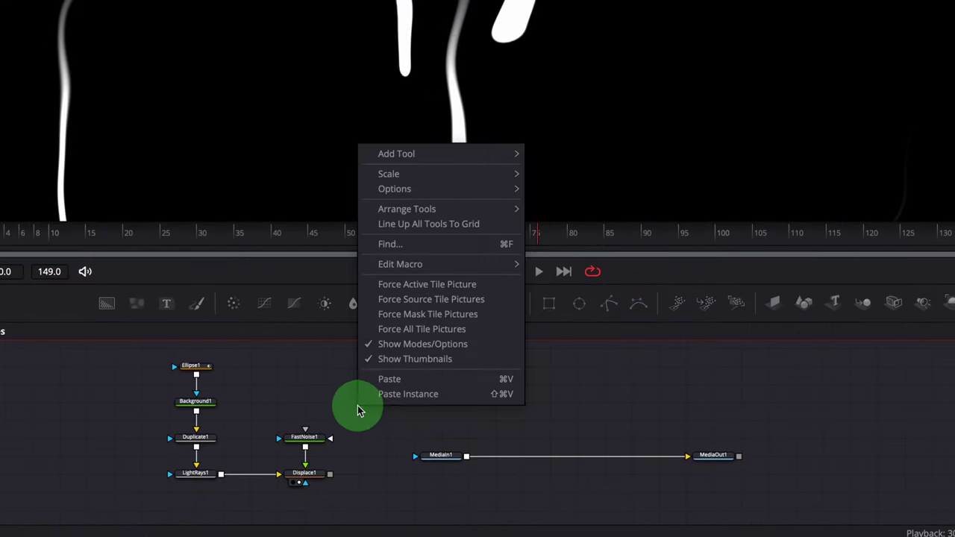
left_click(406, 379)
left_click_drag(363, 436, 381, 478)
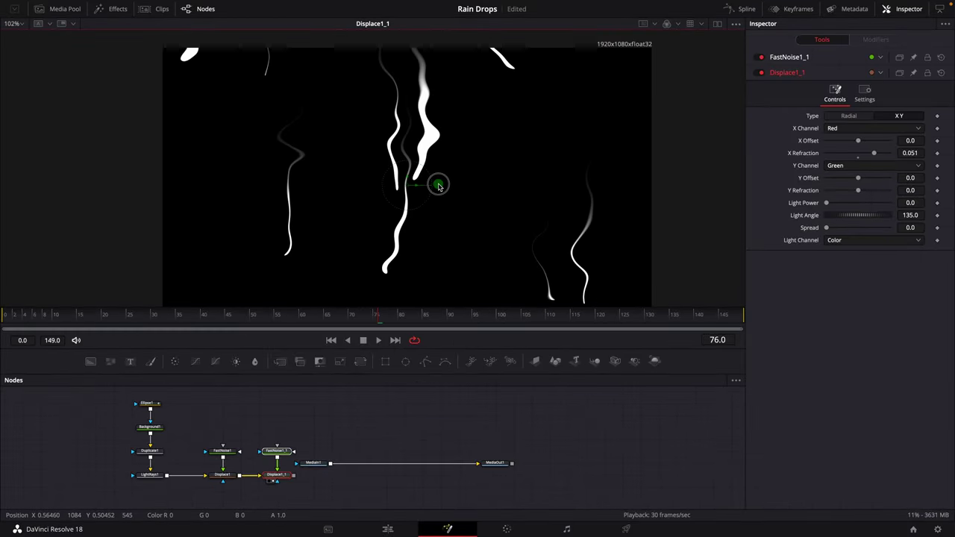
Set the second Displace's X refraction to about 0.005 and its Fast Noise scale to 20, and play back the drops
left_click_drag(438, 185, 396, 385)
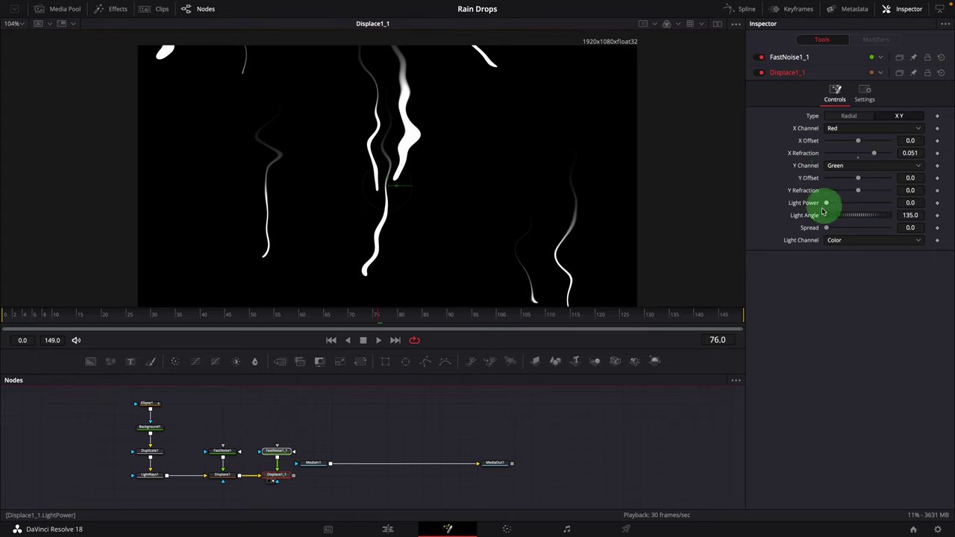
left_click_drag(872, 158, 860, 157)
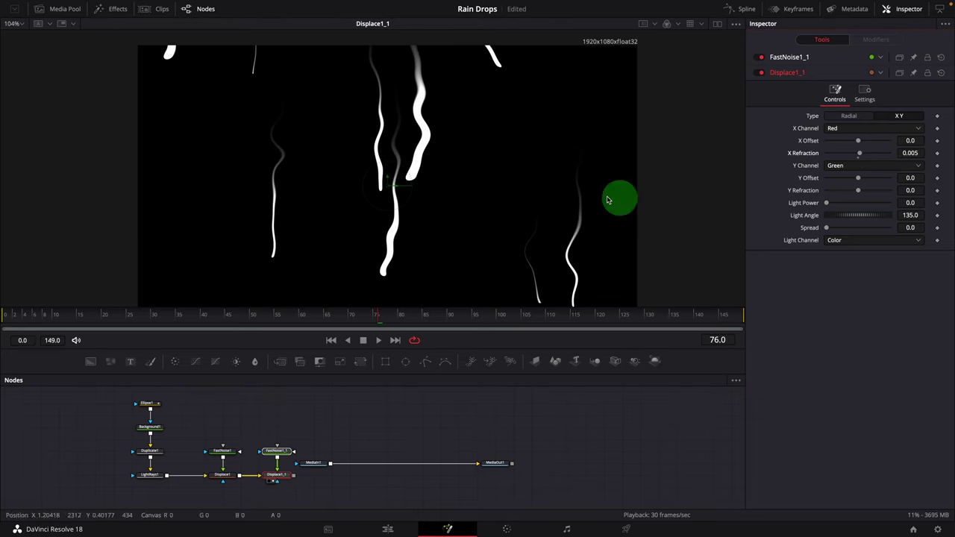
left_click(284, 452)
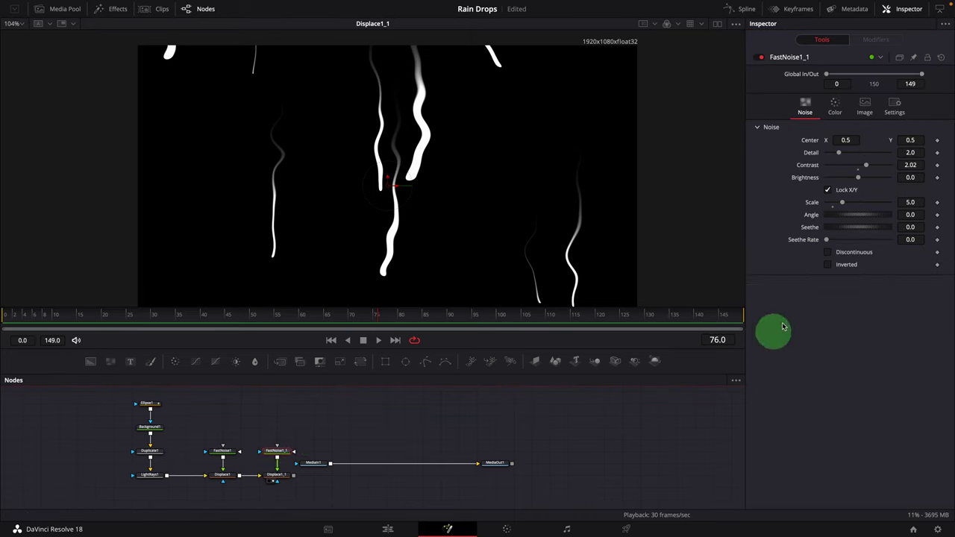
left_click_drag(843, 206, 894, 208)
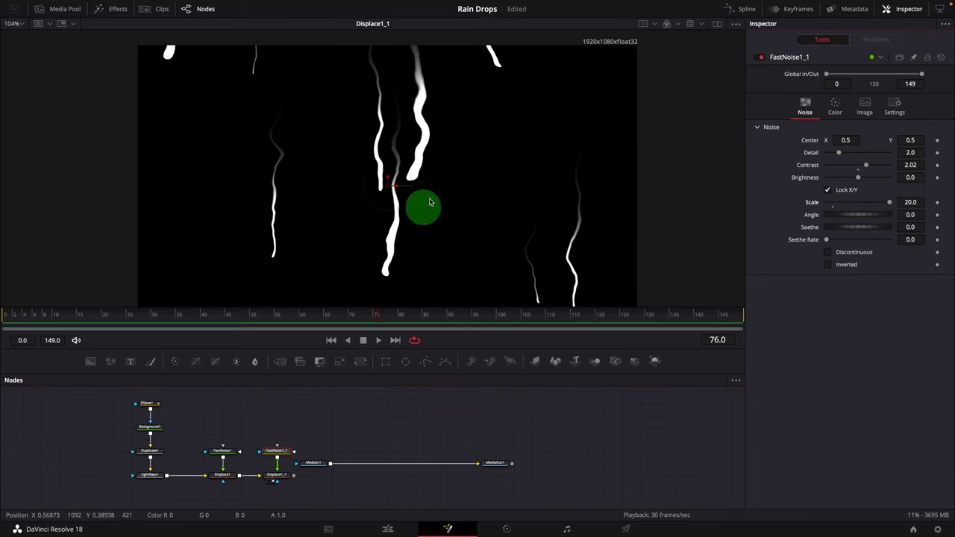
scroll(429, 197, "up", 3)
scroll(492, 206, "up", 1)
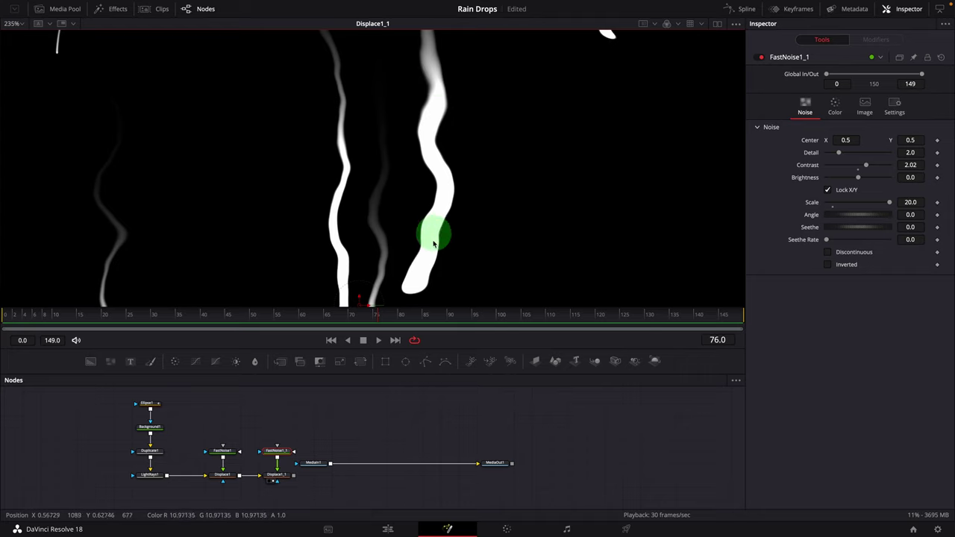
scroll(444, 249, "down", 2)
scroll(444, 249, "down", 4)
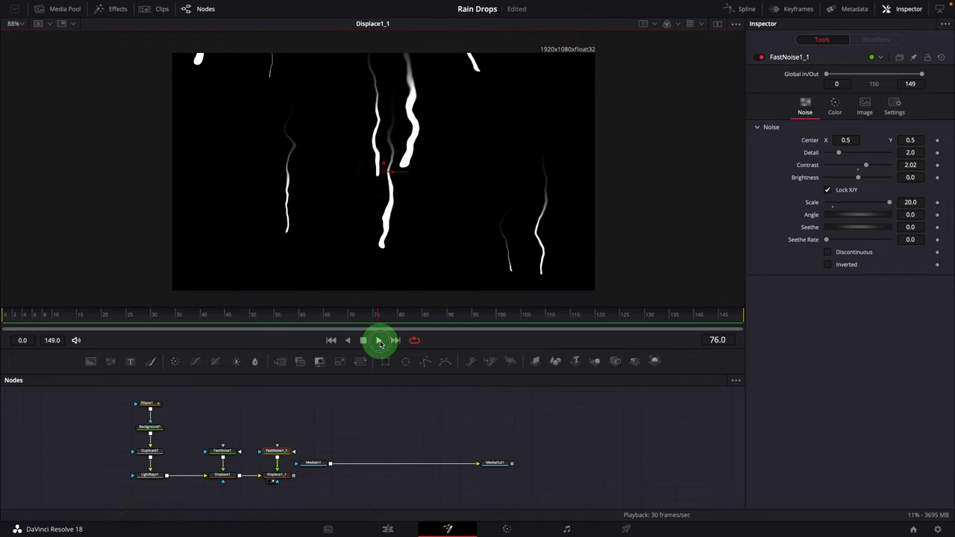
left_click(379, 341)
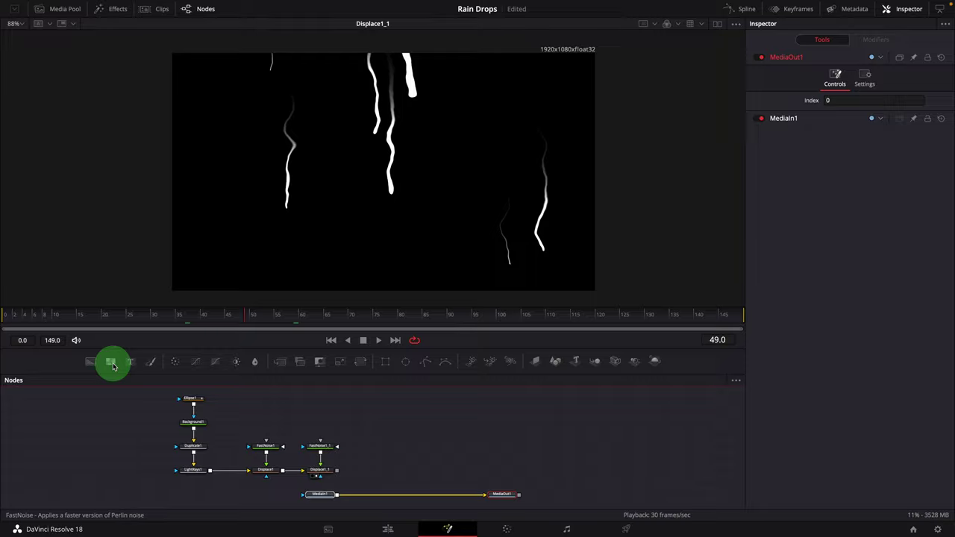
Add a new Fast Noise node, merge it over the second Displace output and view the Merge result
left_click_drag(113, 365, 419, 449)
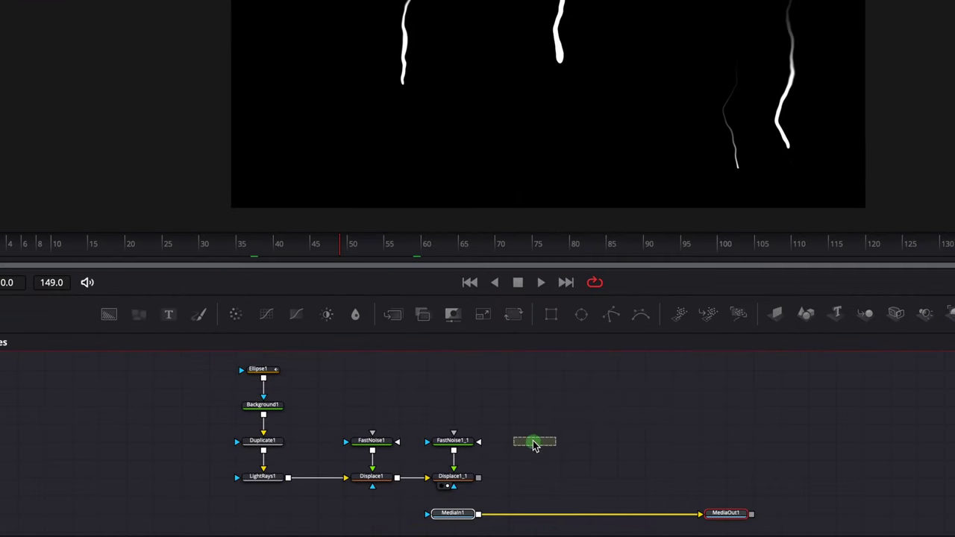
left_click_drag(534, 446, 534, 445)
left_click_drag(639, 478, 527, 471)
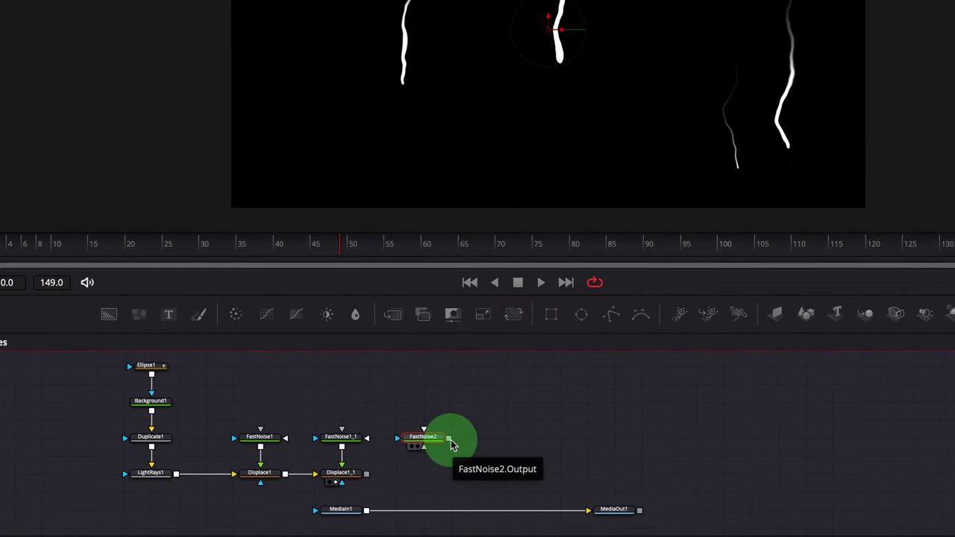
left_click_drag(450, 440, 537, 126)
left_click(422, 482)
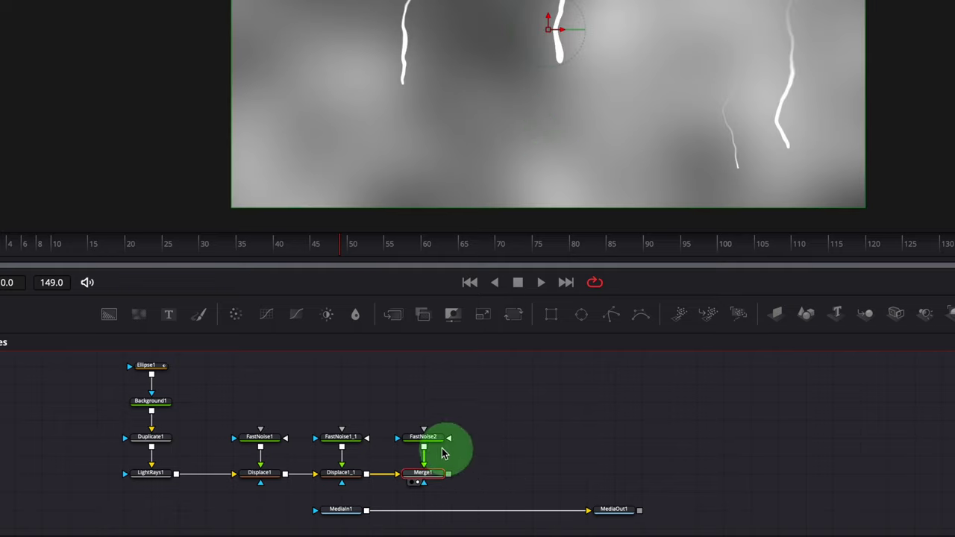
Switch the merged Fast Noise's color type to Gradient and move its black stop to about 0.96
left_click(423, 442)
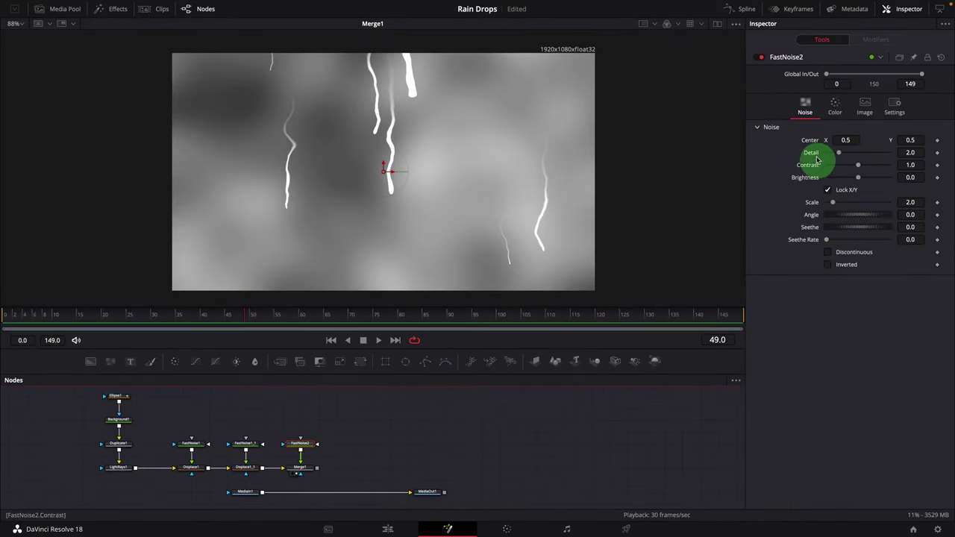
left_click(834, 109)
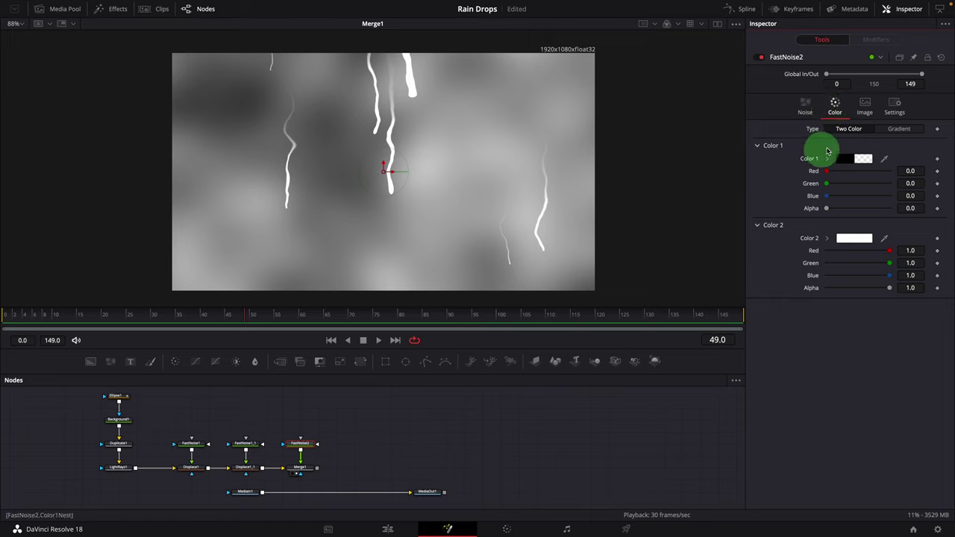
left_click(900, 130)
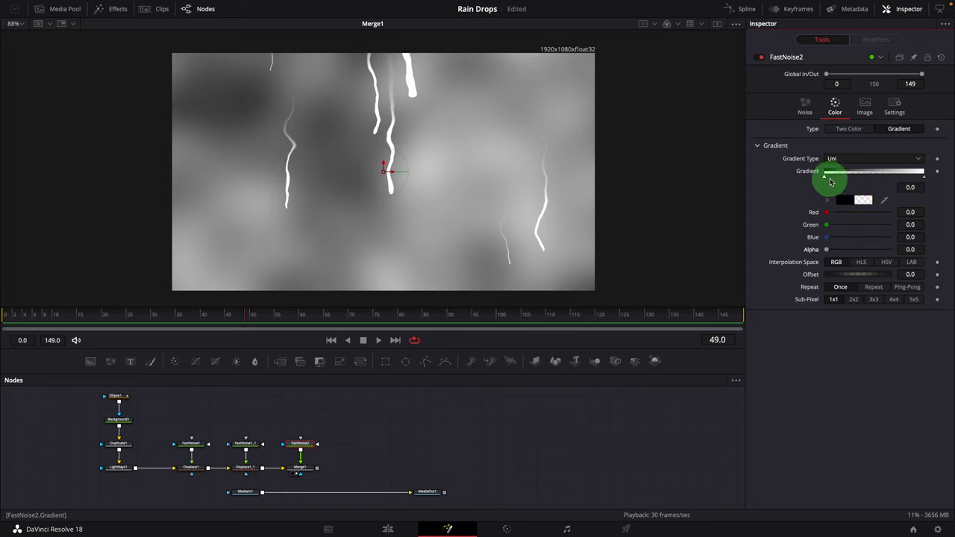
left_click_drag(826, 179, 899, 182)
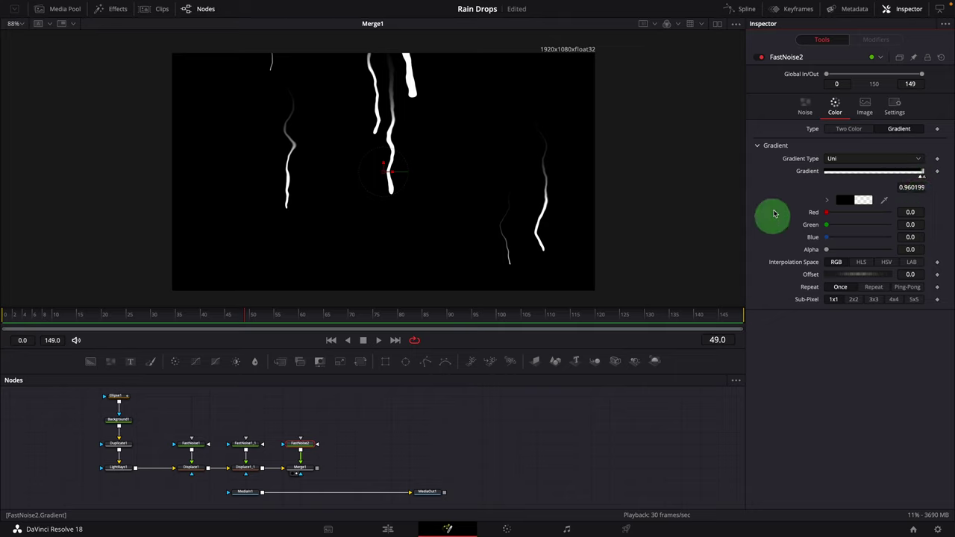
Set the merged Fast Noise's contrast to 2.0 and its scale to 30
left_click(806, 111)
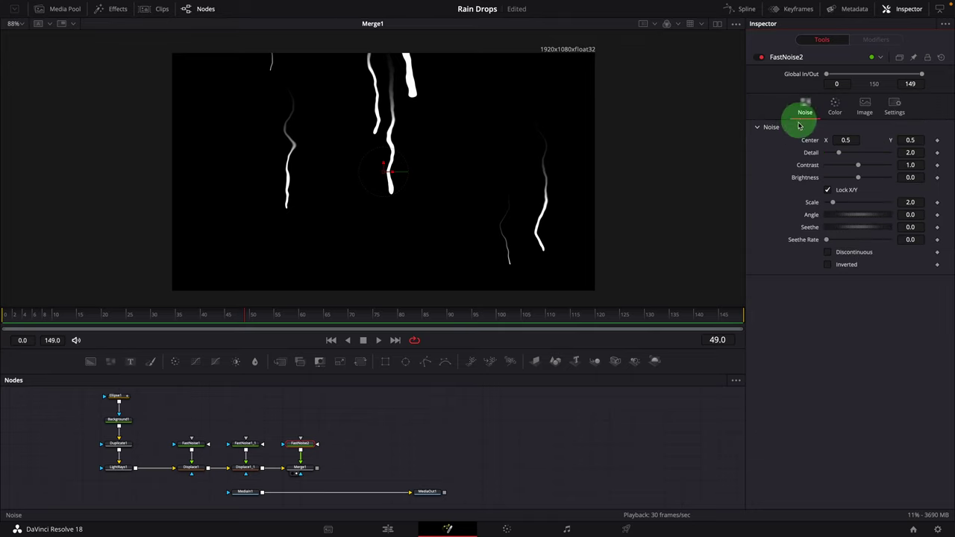
left_click(858, 179)
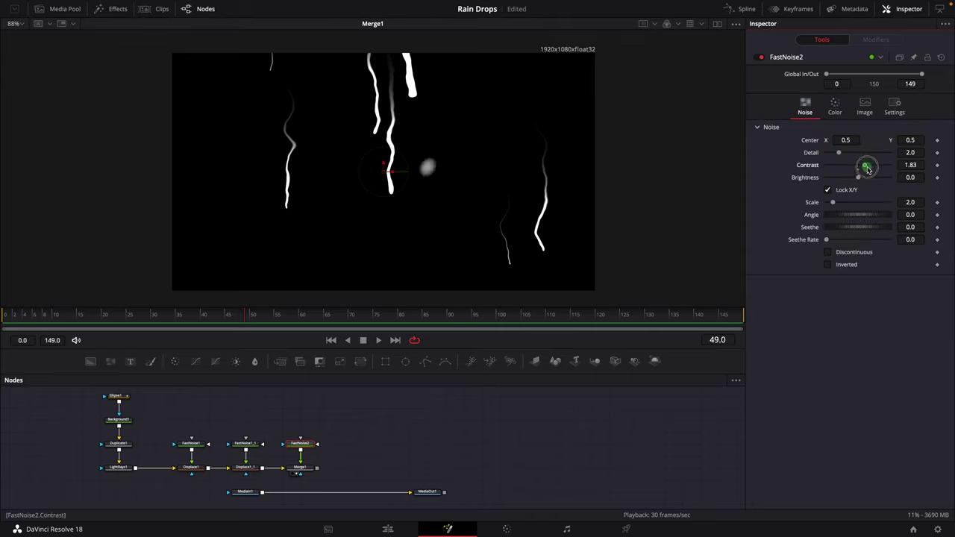
left_click(860, 340)
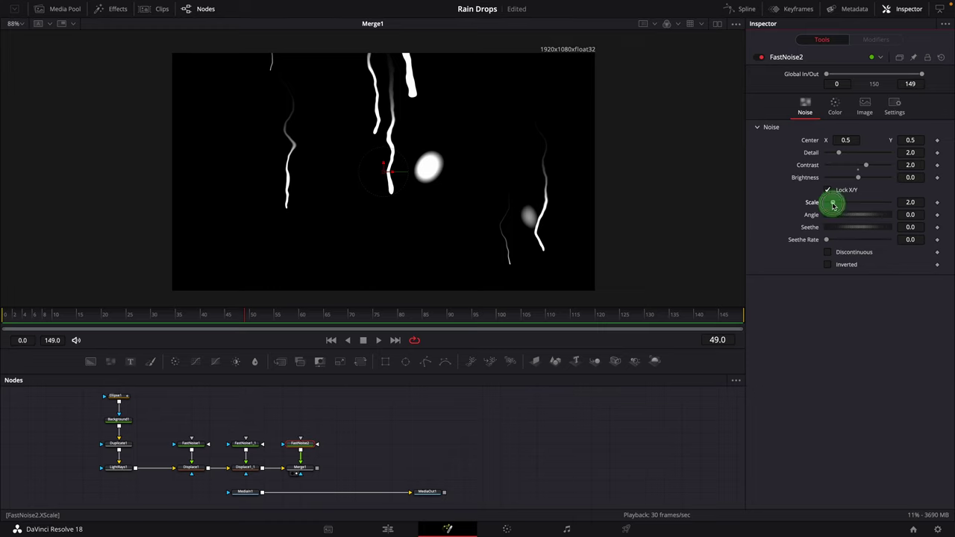
left_click_drag(834, 206, 910, 208)
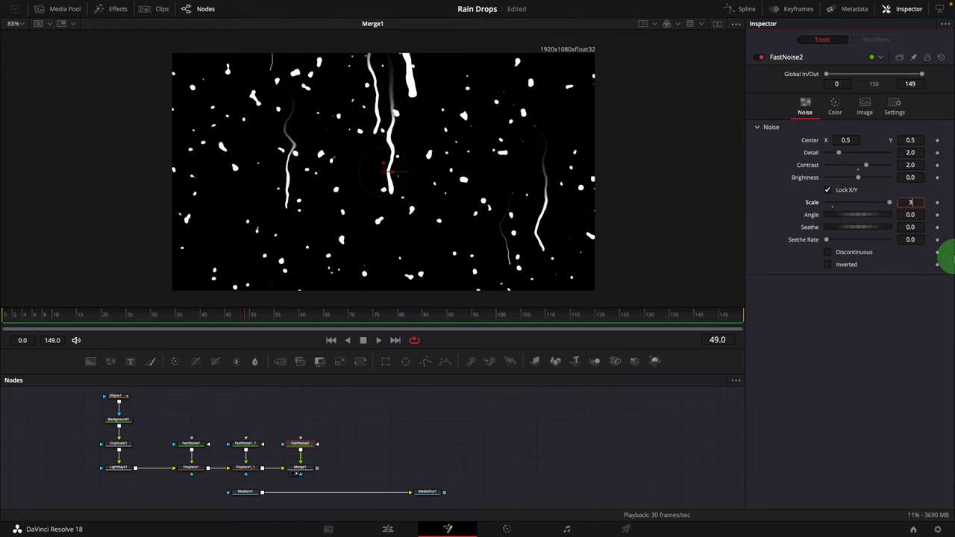
type("0")
key("Tab")
Set the Fast Noise seethe rate to 0.02 and play back the small moving droplets
left_click(910, 239)
type("0.02")
key("Return")
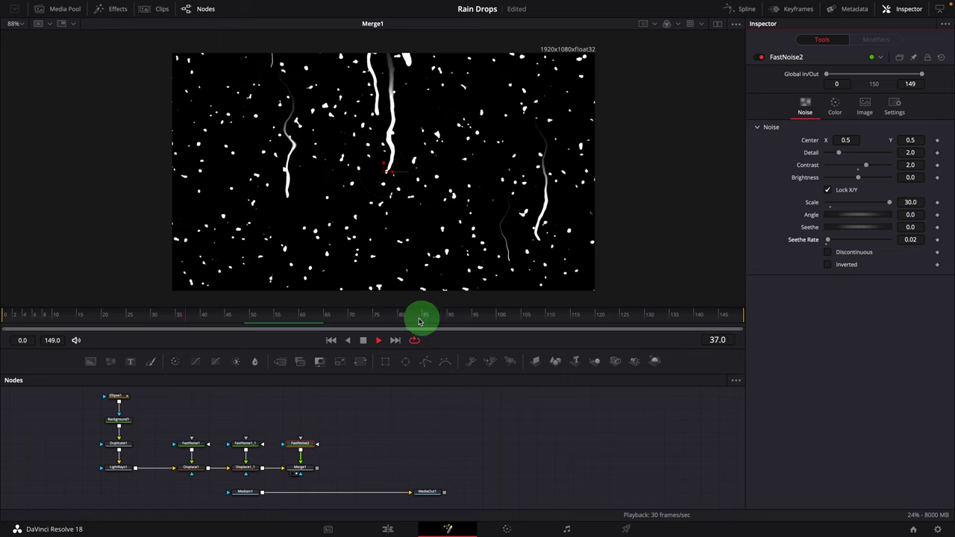
left_click(363, 341)
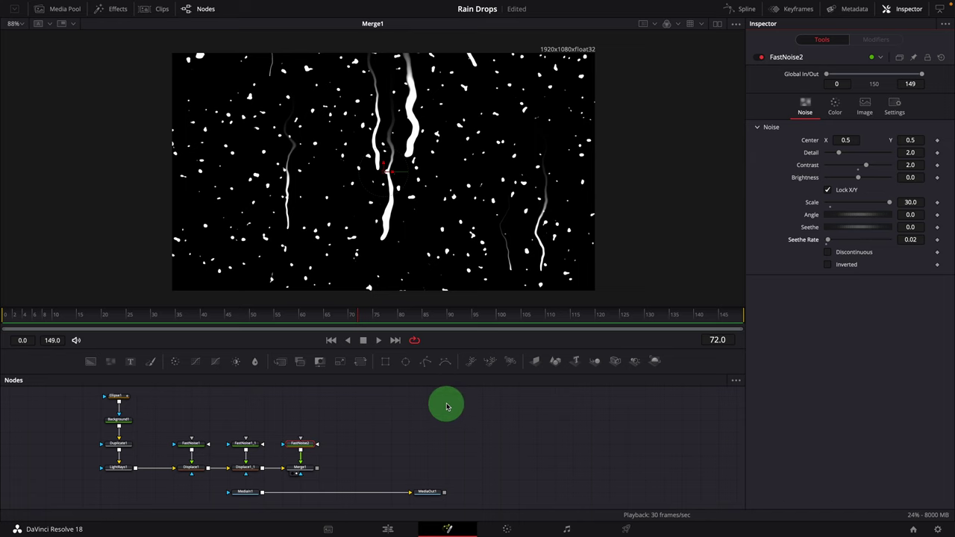
Copy the droplet Fast Noise node and paste a duplicate beside it above the main node chain
right_click(302, 445)
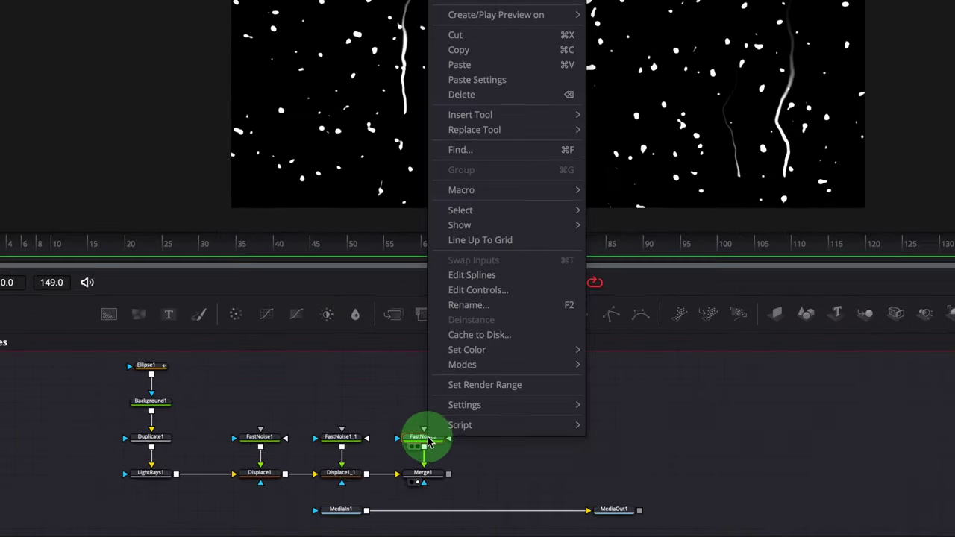
left_click(525, 49)
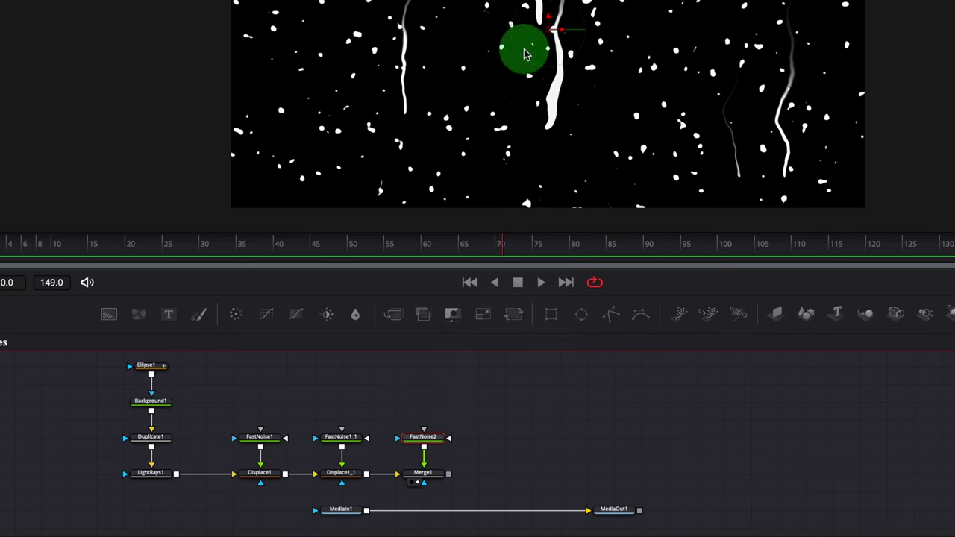
right_click(471, 422)
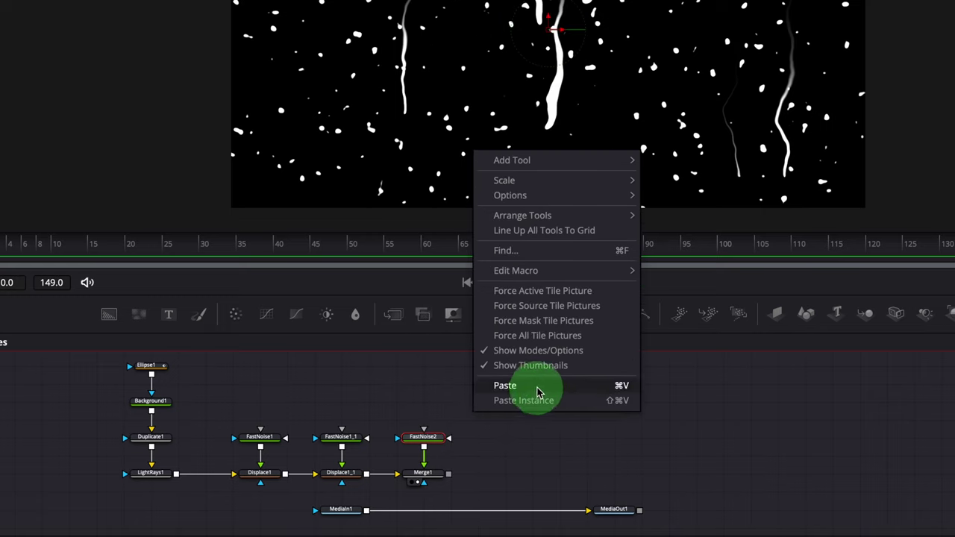
left_click(539, 392)
left_click_drag(474, 420, 498, 438)
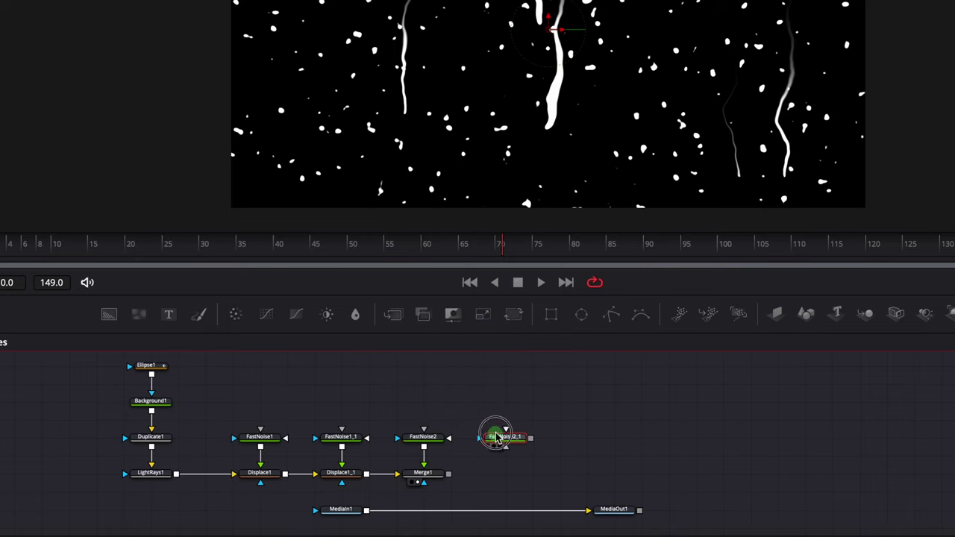
Merge the duplicated Fast Noise over the first Merge output and view the new Merge
left_click(532, 443)
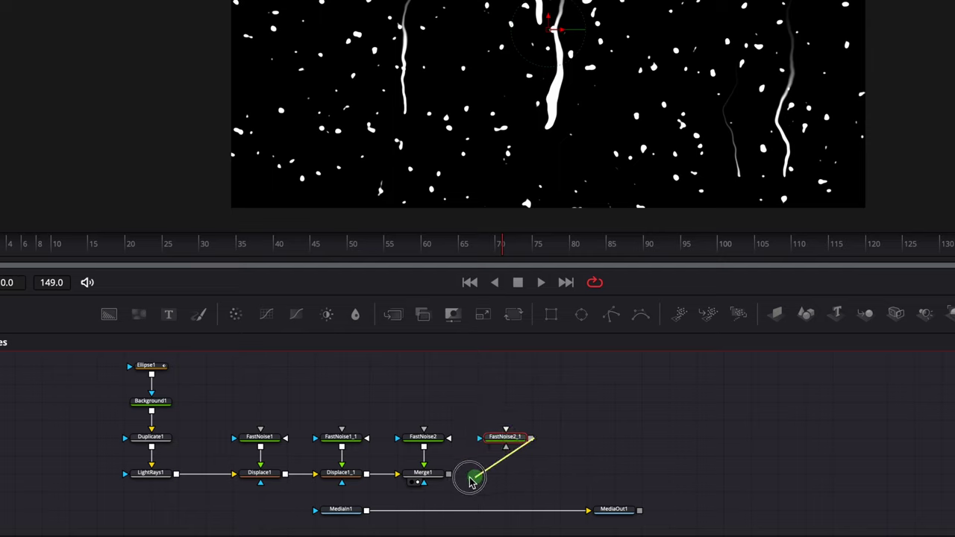
left_click_drag(452, 477, 447, 474)
left_click(522, 482)
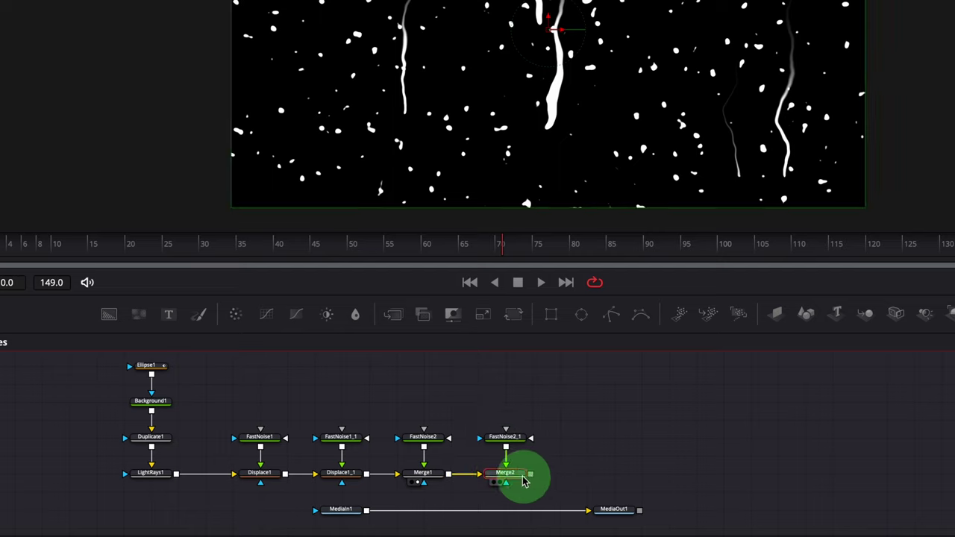
left_click_drag(519, 480, 499, 440)
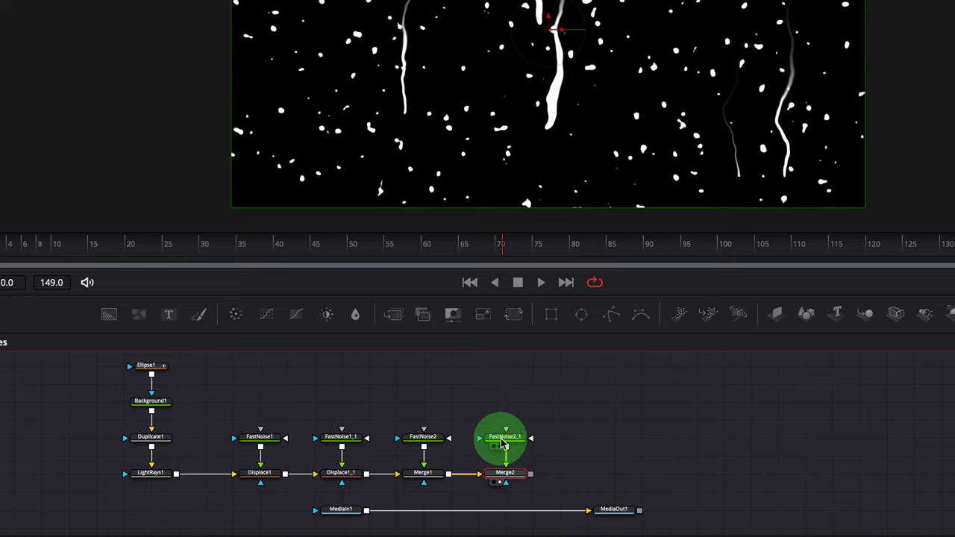
Set the duplicated Fast Noise's scale to 10 for larger droplets, save the project and play back the result
left_click(502, 442)
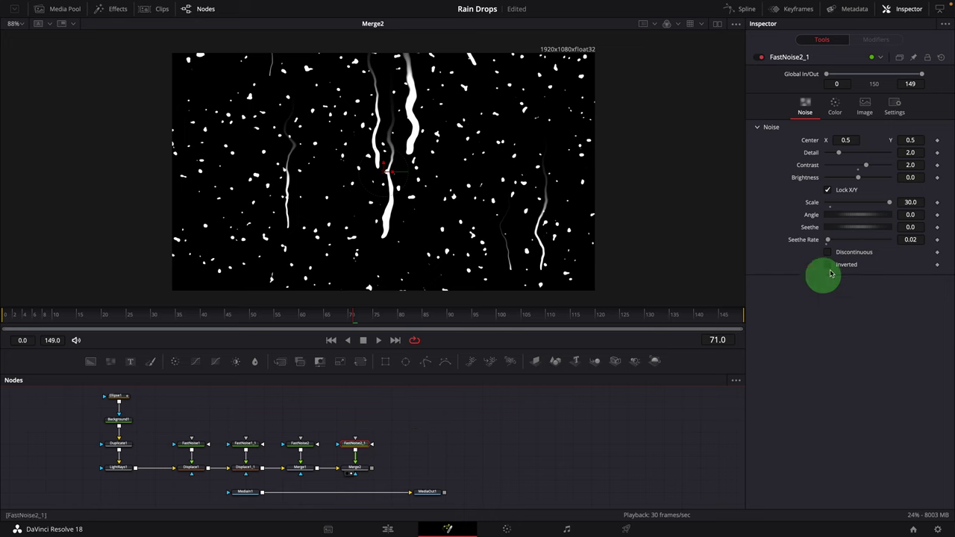
left_click_drag(889, 202, 848, 203)
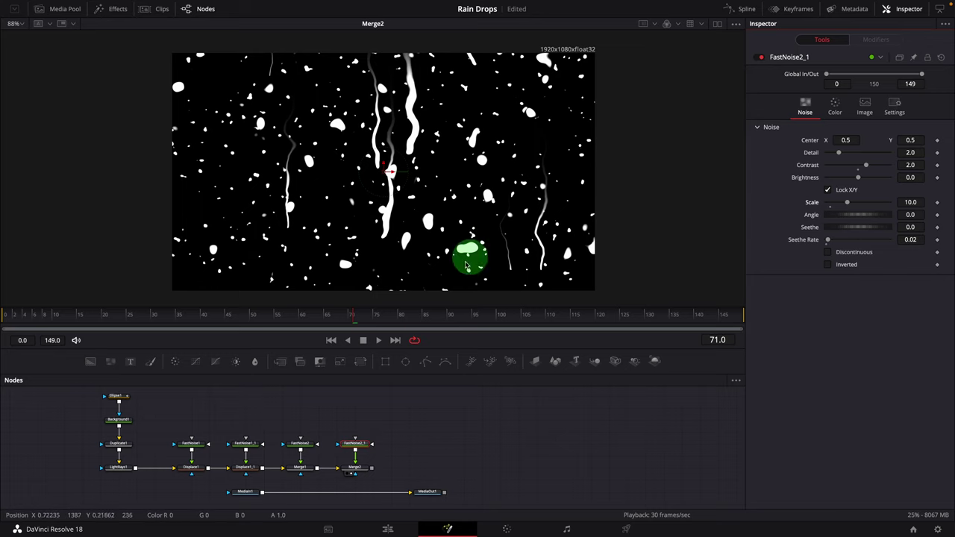
key("ctrl+s")
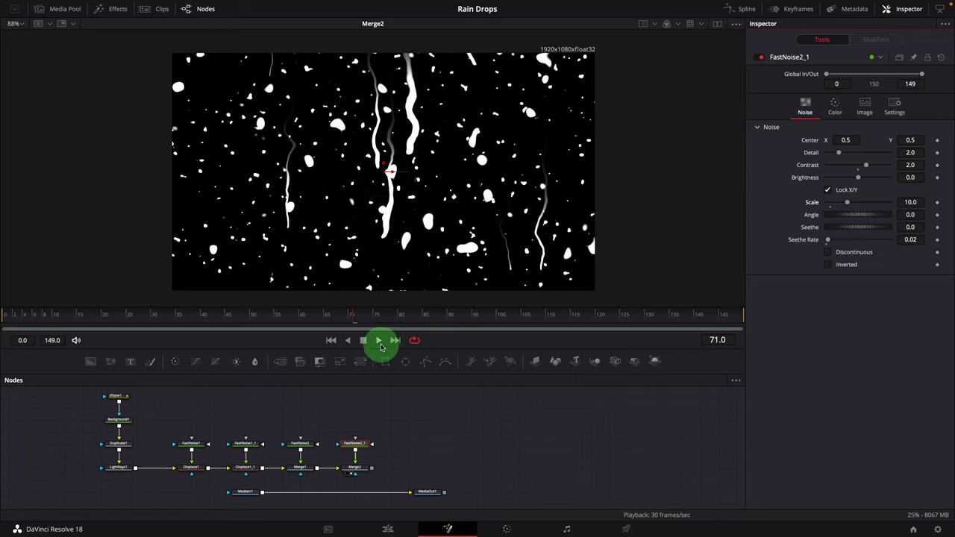
left_click(378, 341)
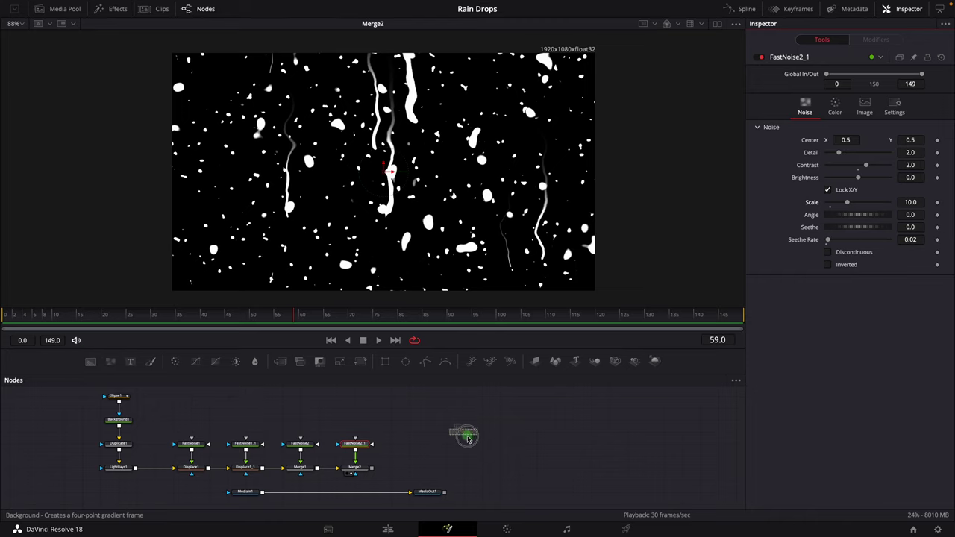
Add a white Background node after the second Merge, view it and connect the Merge output to its mask input
left_click_drag(419, 467, 417, 468)
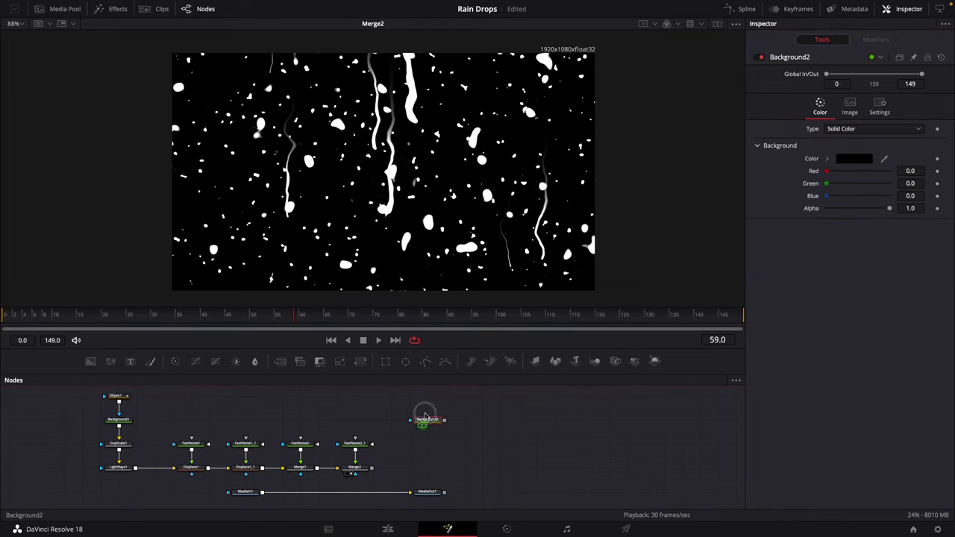
left_click_drag(425, 415, 440, 266)
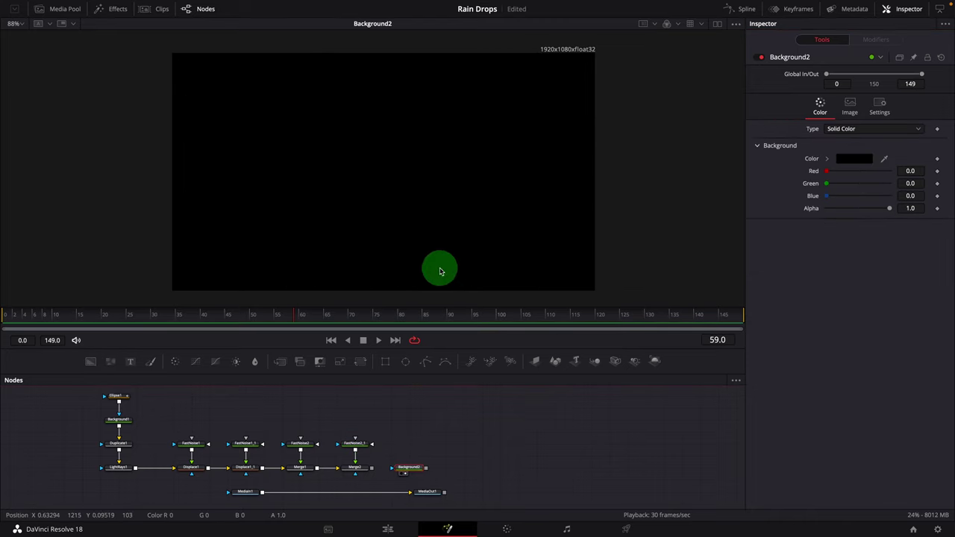
left_click(824, 159)
left_click(826, 169)
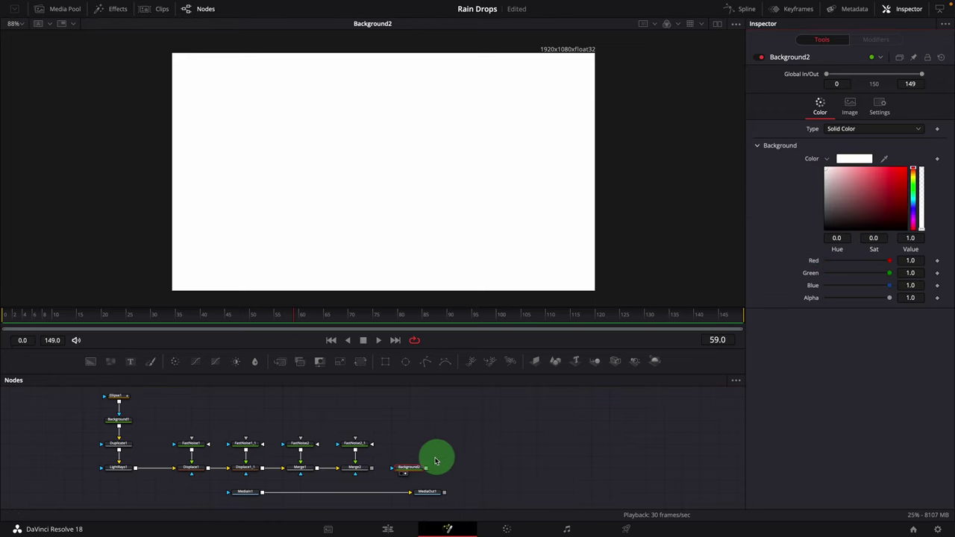
left_click_drag(373, 471, 381, 470)
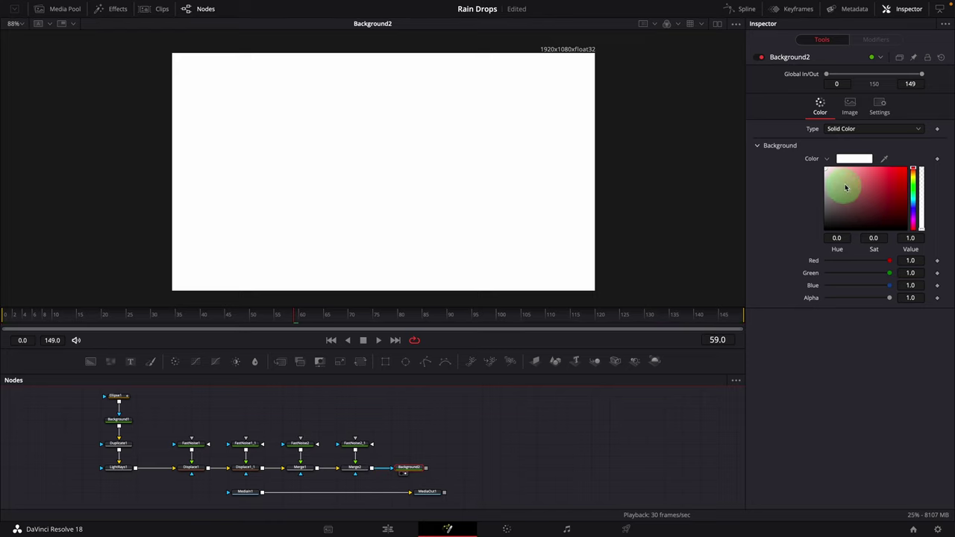
Change the channel that the white Background's mask uses and rename the node RainDropMap
left_click(878, 108)
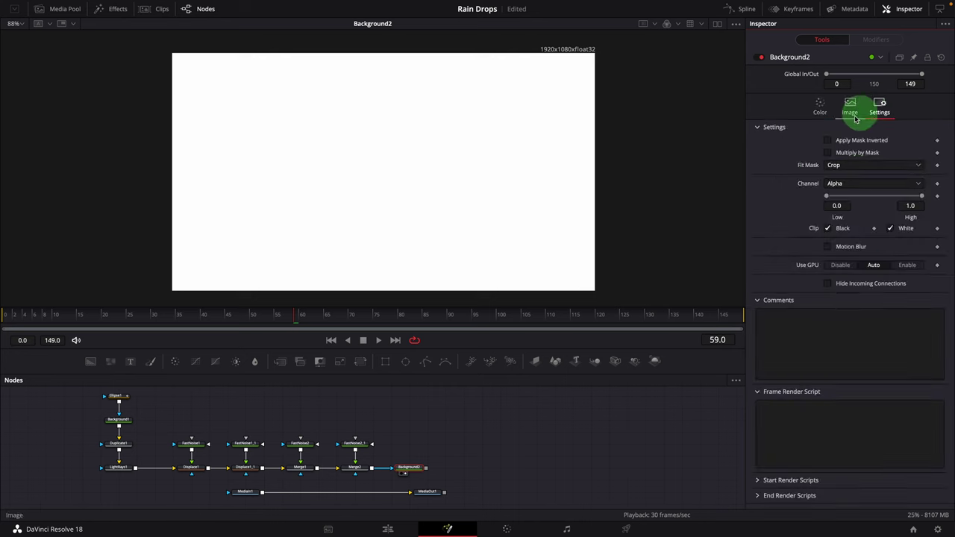
left_click(849, 186)
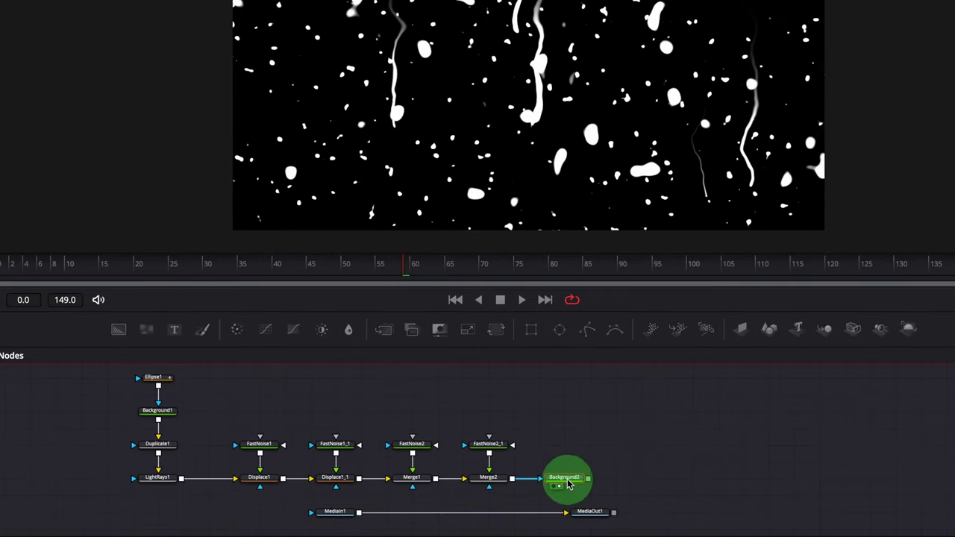
right_click(567, 484)
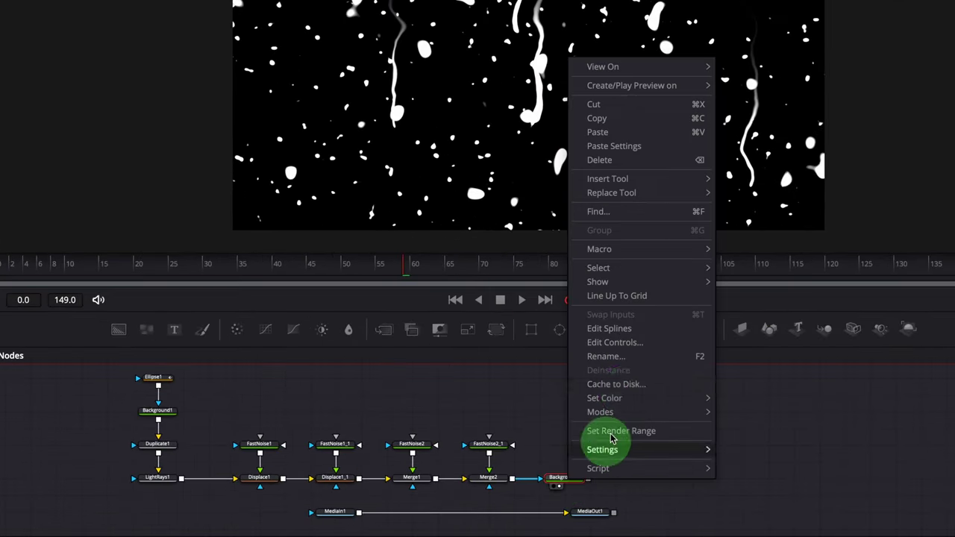
left_click(631, 359)
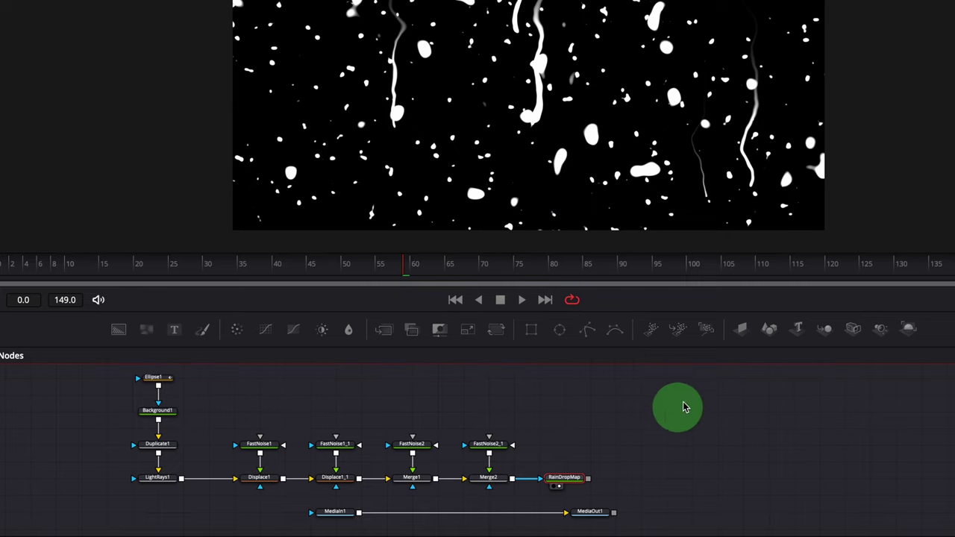
Add a Create Bump Map node after RainDropMap
key("shift+space")
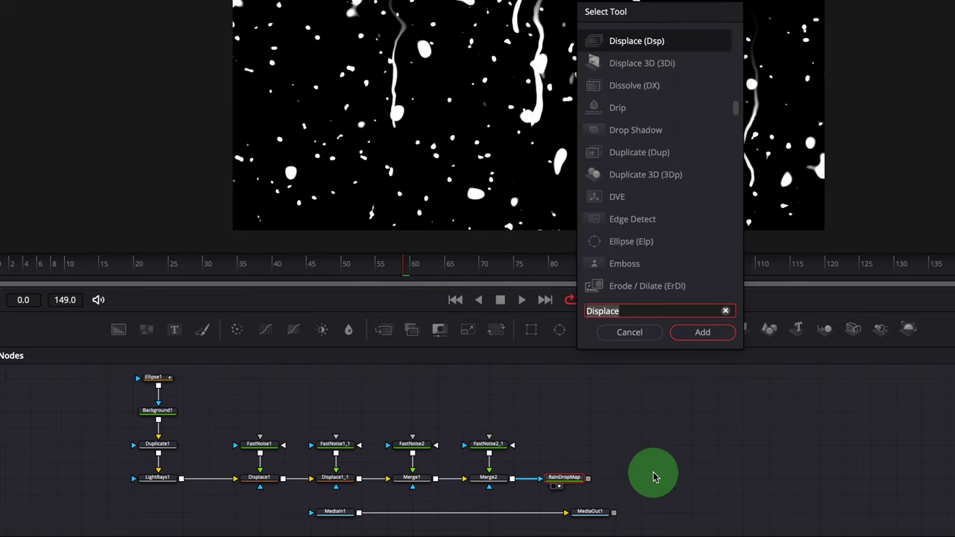
type("create")
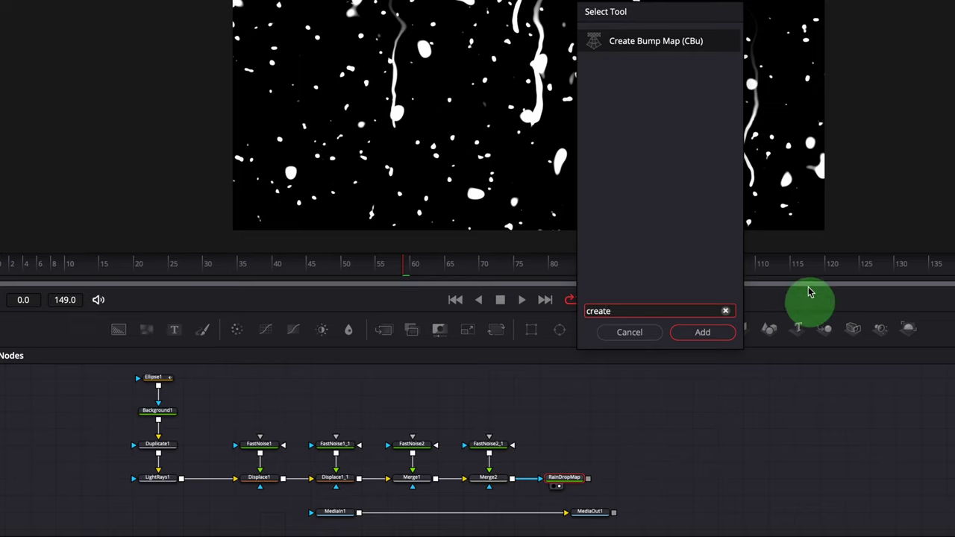
left_click(632, 42)
left_click(703, 332)
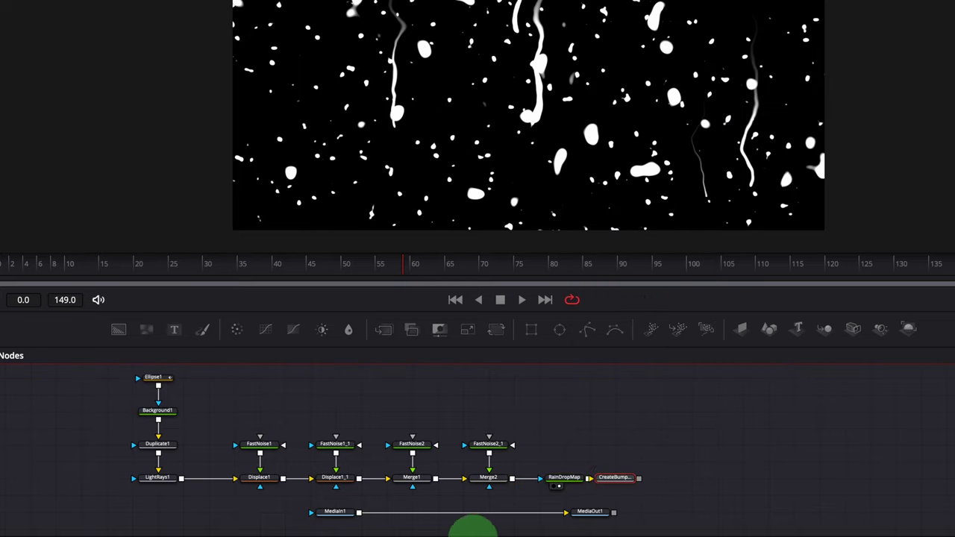
Insert a Displace node between MediaIn1 and MediaOut1, spacing the nodes out so the Displace sits below the bump map
left_click(335, 514)
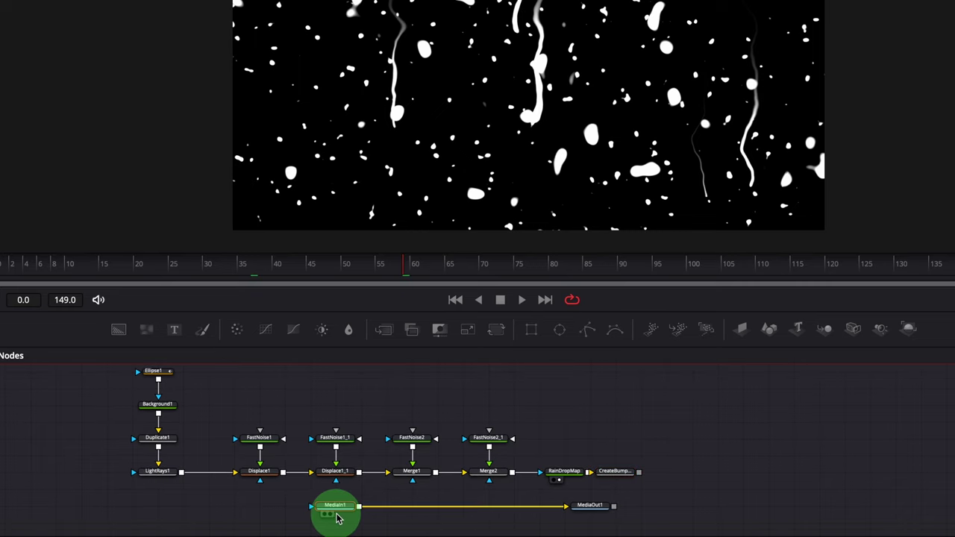
left_click(395, 520)
key("shift+space")
type("disp")
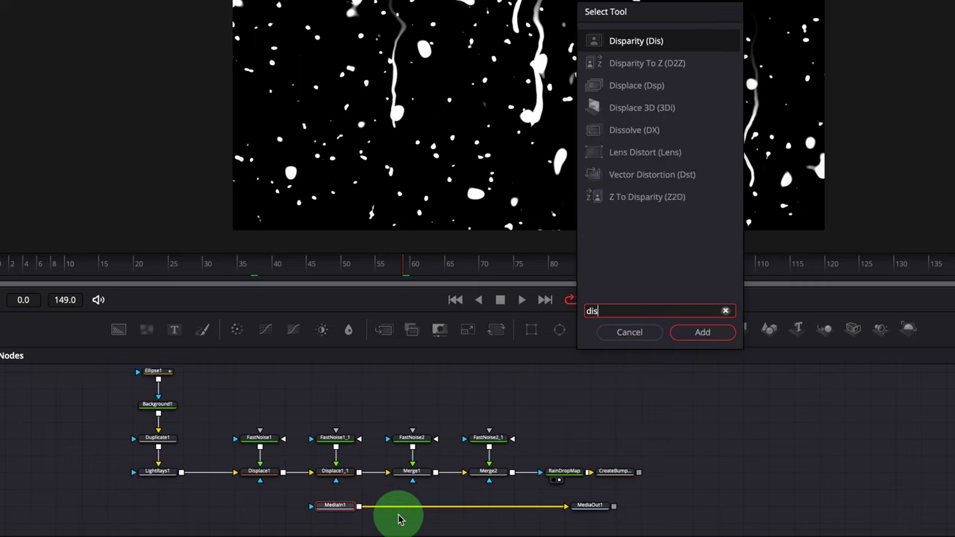
left_click(633, 88)
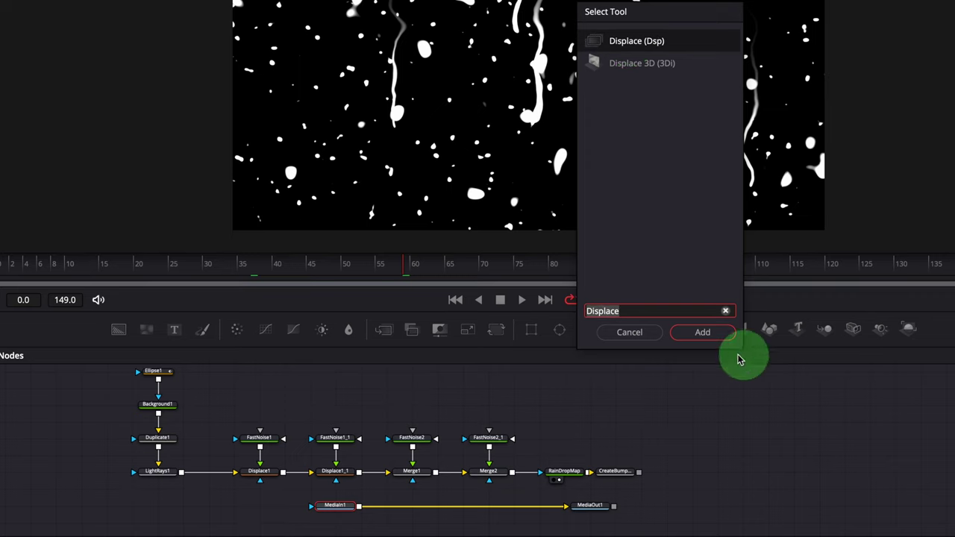
left_click(703, 332)
left_click_drag(399, 516, 450, 515)
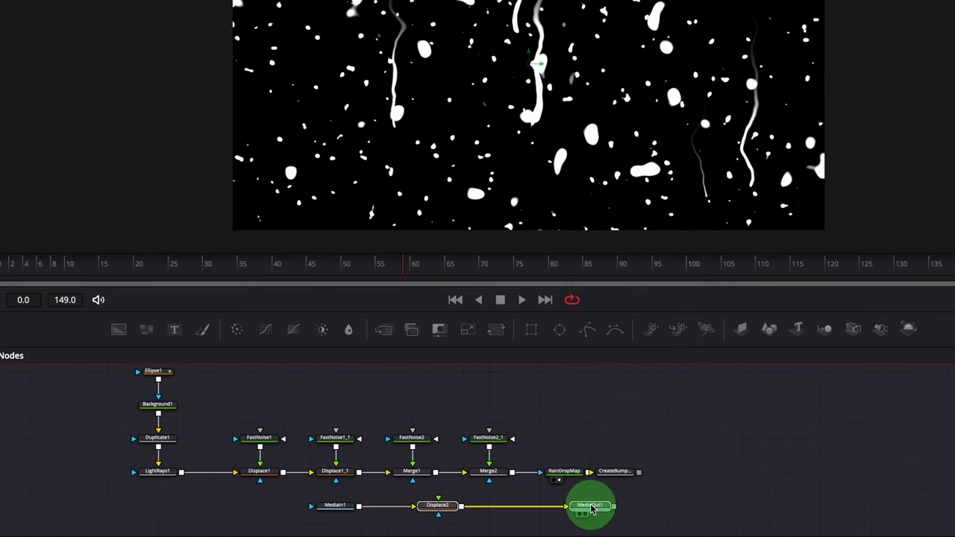
left_click_drag(591, 505, 768, 512)
left_click(738, 491)
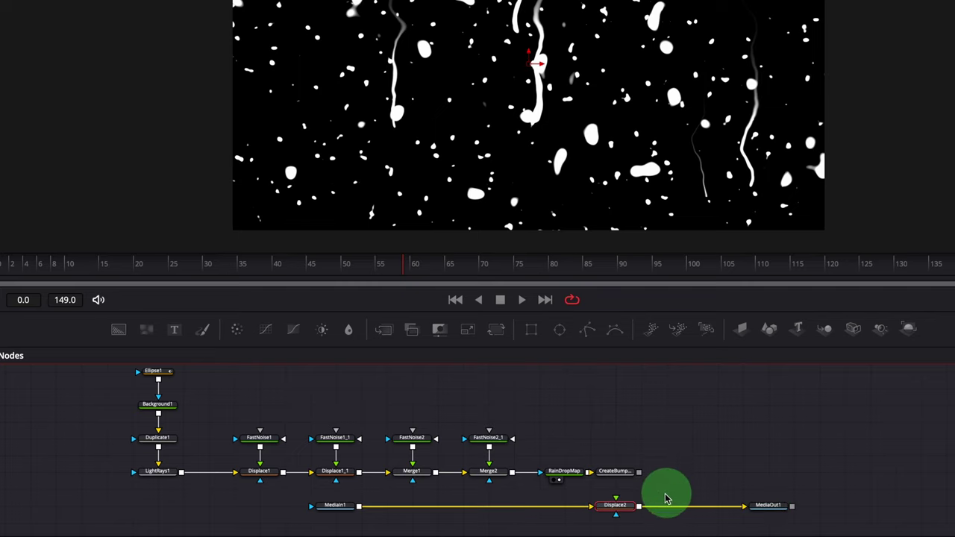
Connect the bump map's output to the new Displace's foreground input and view MediaOut1
left_click_drag(639, 473, 640, 474)
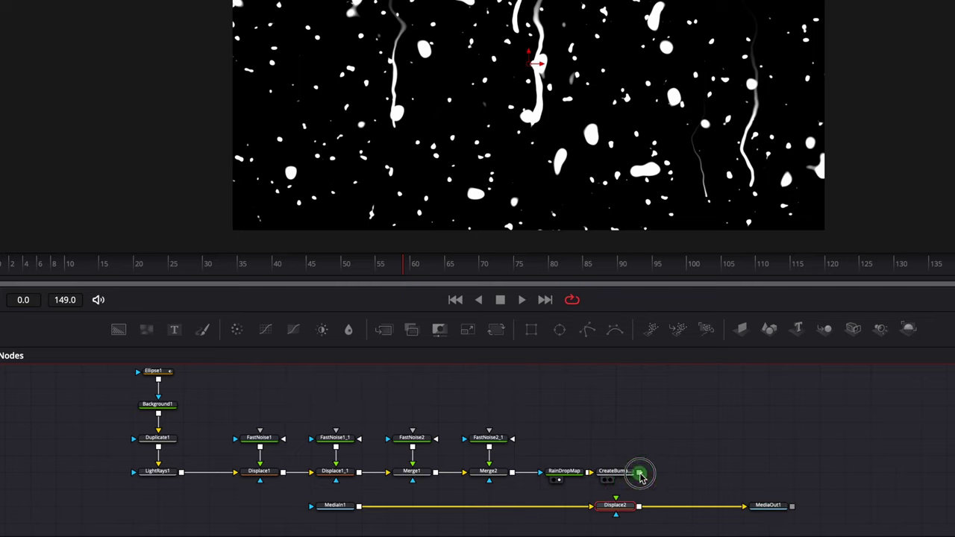
left_click_drag(615, 506, 616, 508)
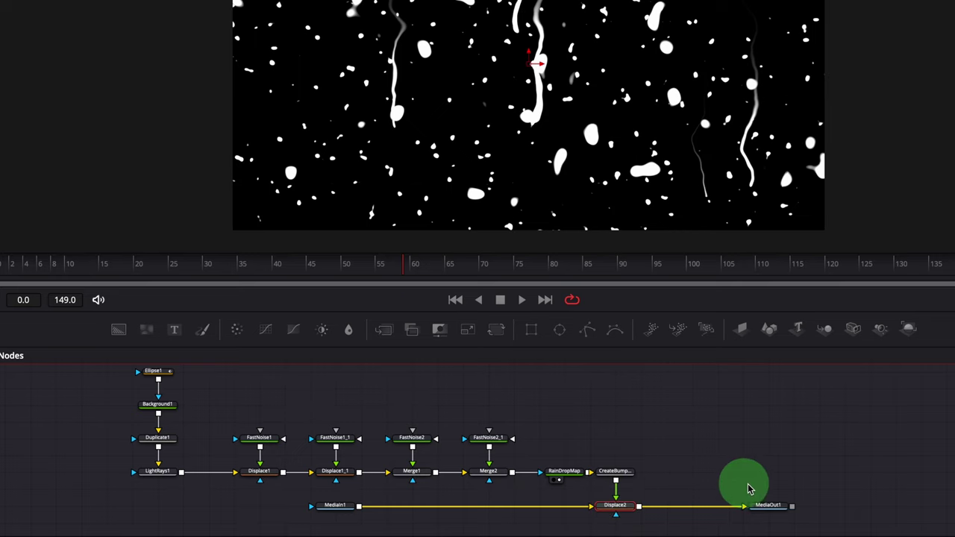
left_click(770, 506)
left_click_drag(772, 507, 731, 152)
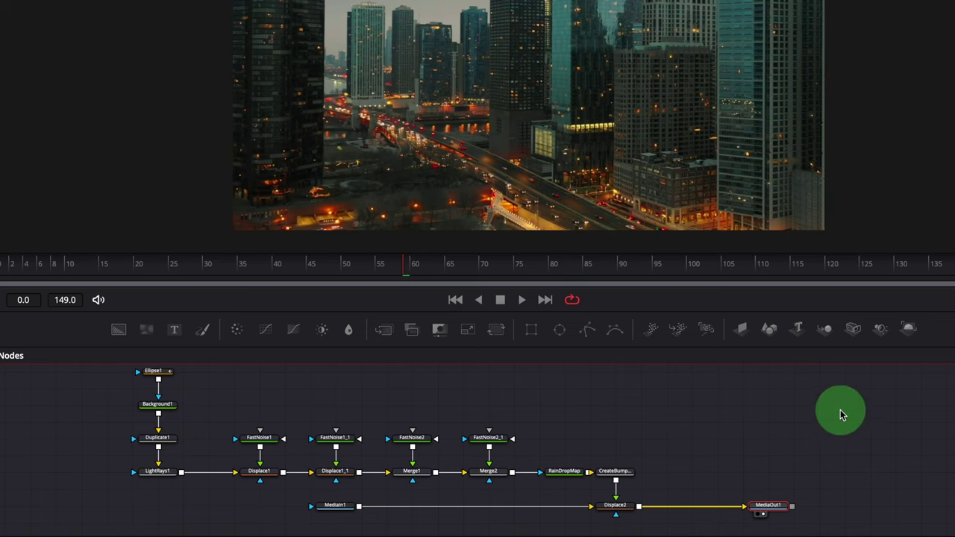
Set Displace2 to type XY with X Offset -0.5, X Refraction -2 and Y Offset -0.5
left_click(616, 506)
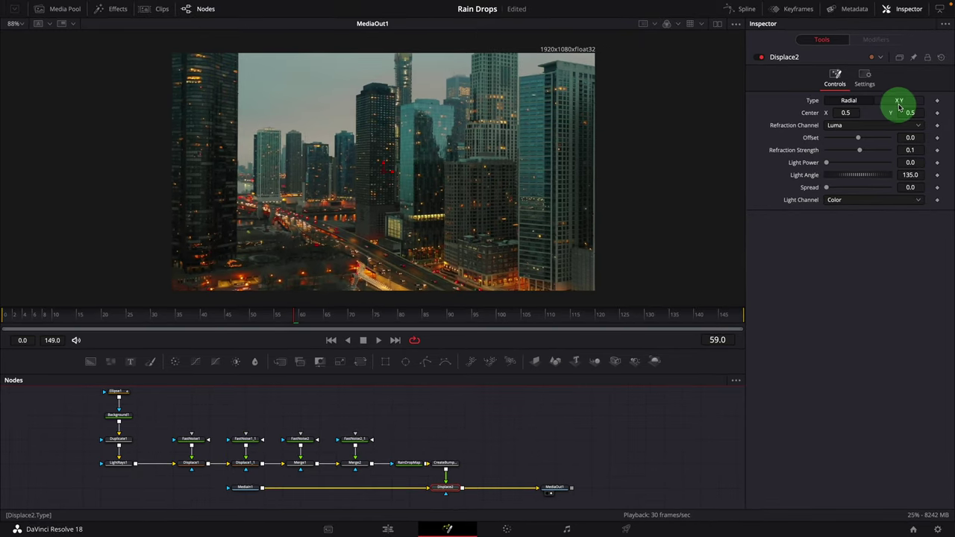
left_click(899, 102)
left_click(824, 337)
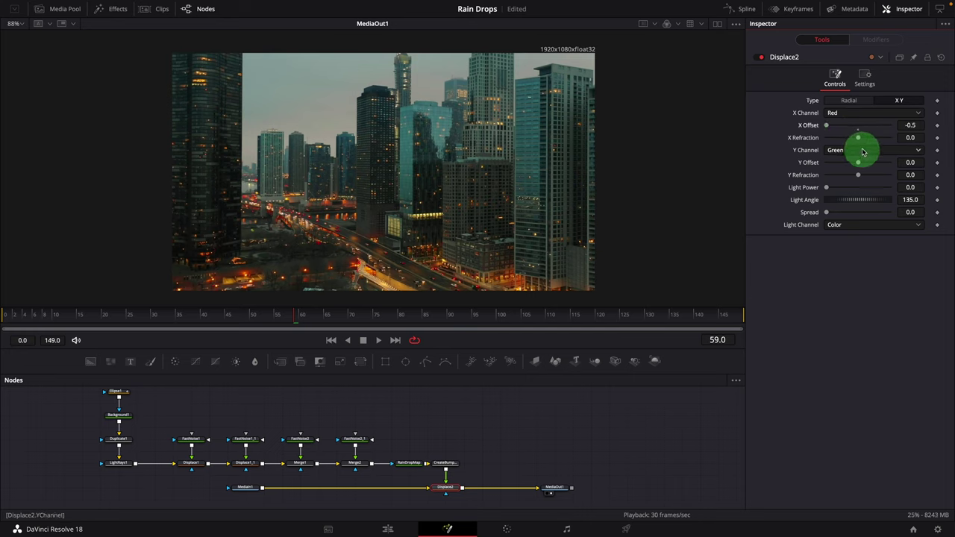
left_click(911, 138)
type("-2")
key("Tab")
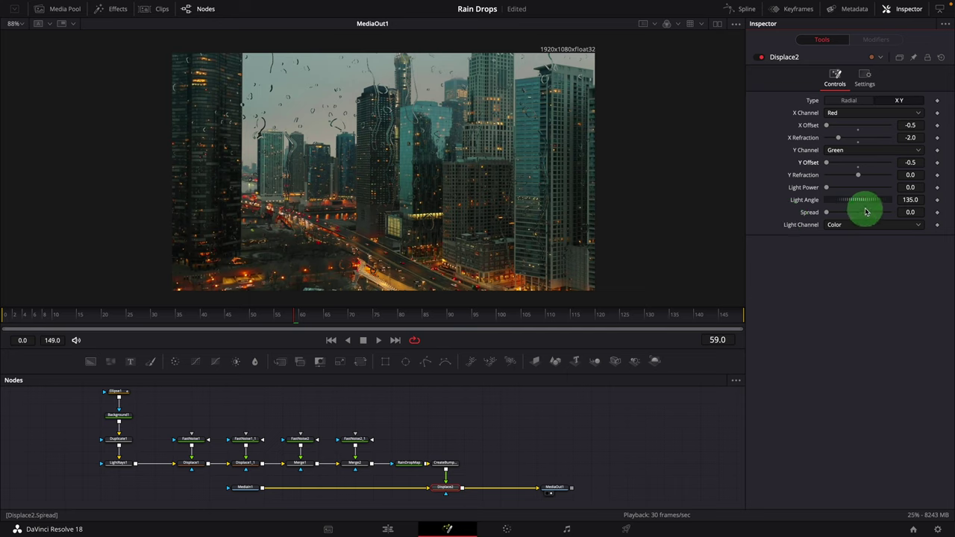
Drive Displace2's Y Refraction with the expression XRefraction and examine the refracted drops up close at several frames
left_click(911, 176)
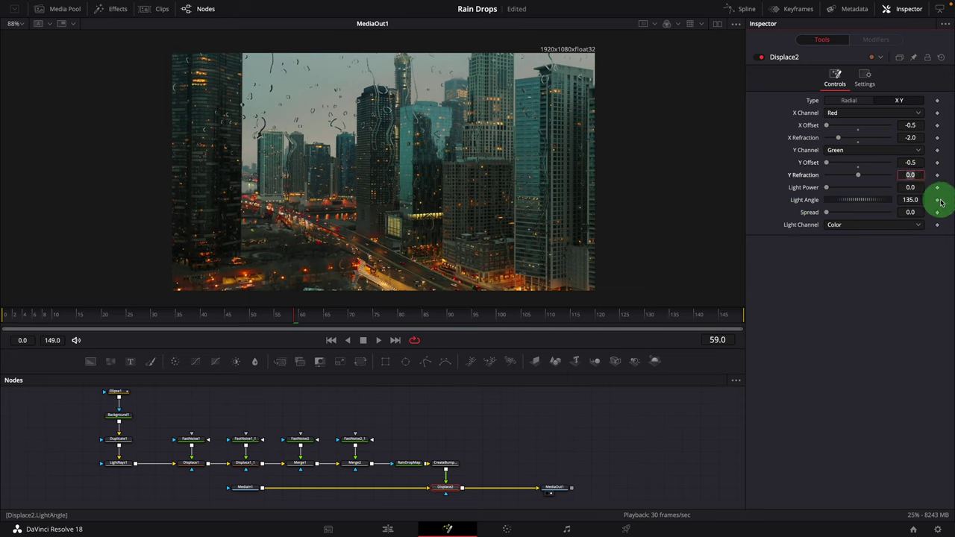
type("=")
key("Tab")
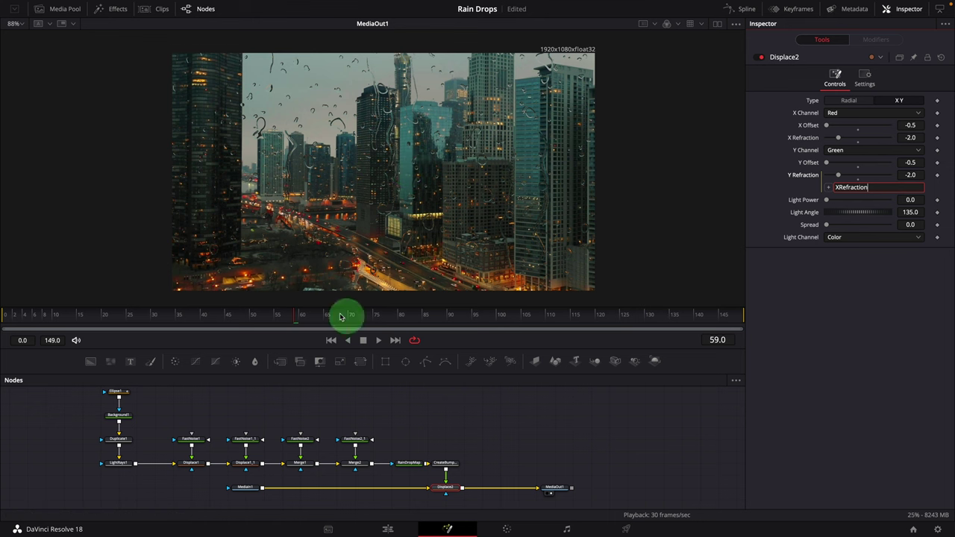
left_click_drag(346, 316, 425, 321)
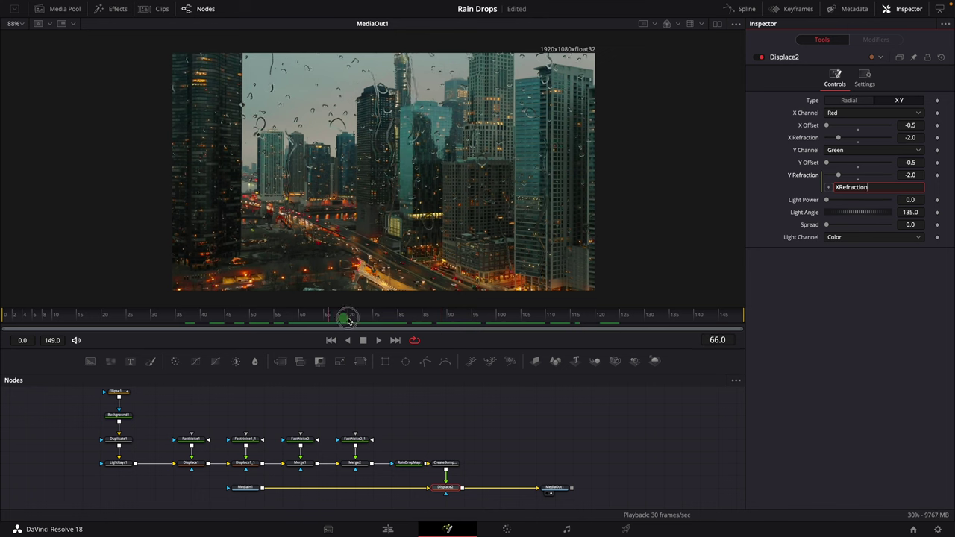
scroll(466, 194, "up", 3)
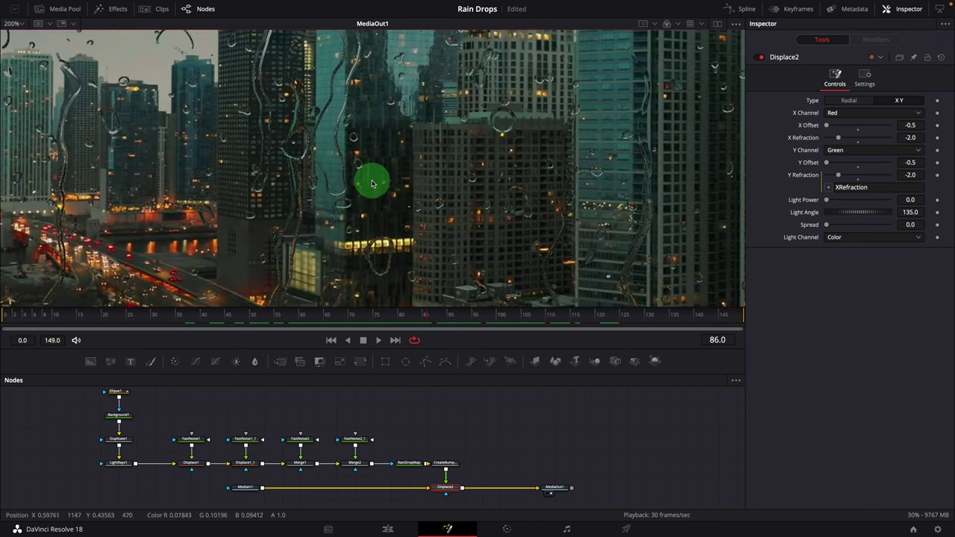
left_click_drag(369, 182, 451, 180)
left_click_drag(427, 320, 494, 320)
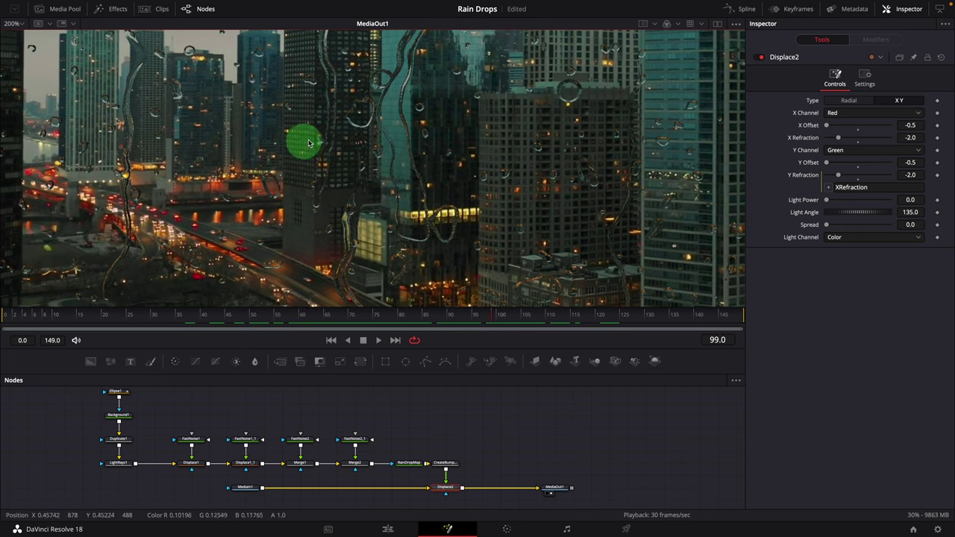
scroll(373, 159, "down", 3)
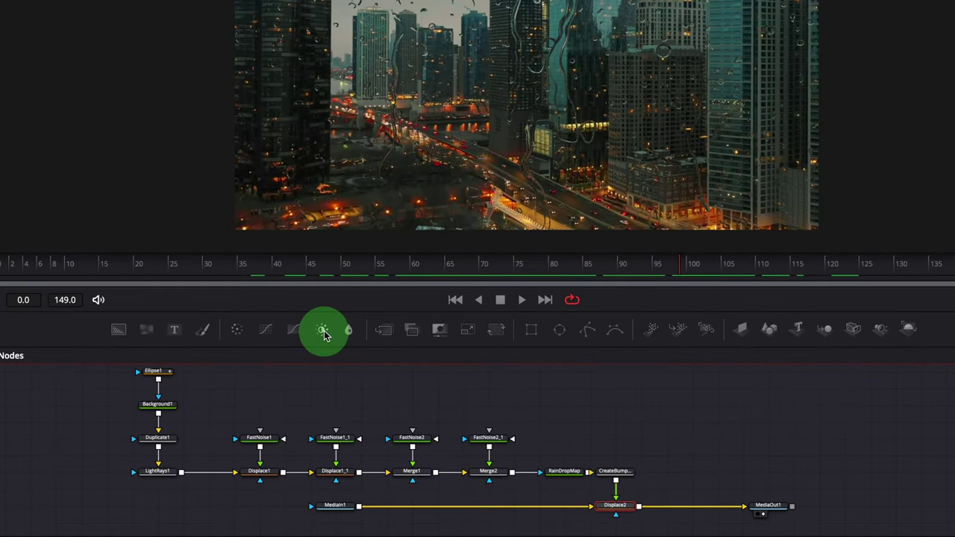
Insert a Brightness/Contrast node between Displace2 and MediaOut1 and move RainDropMap above the bump map node
left_click_drag(323, 333, 691, 510)
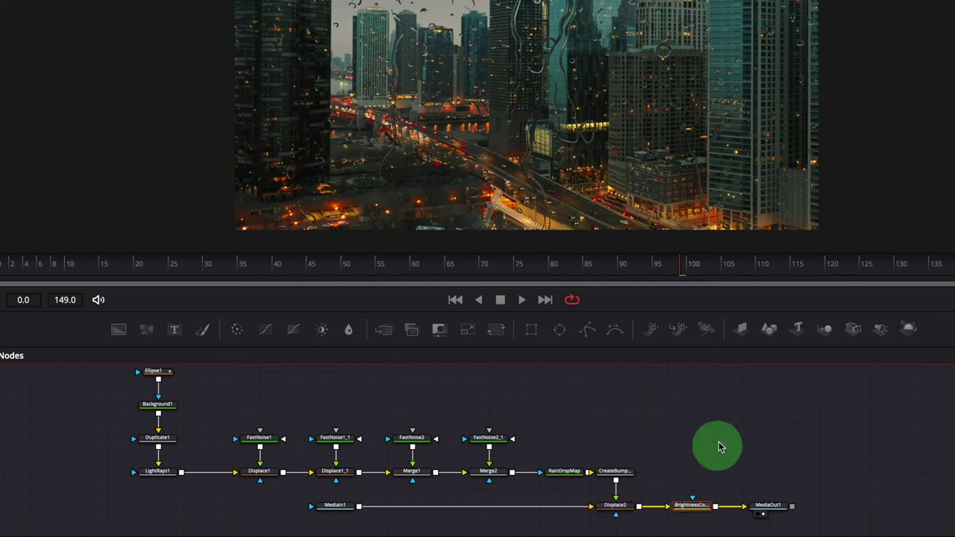
left_click(570, 470)
left_click_drag(571, 470, 614, 441)
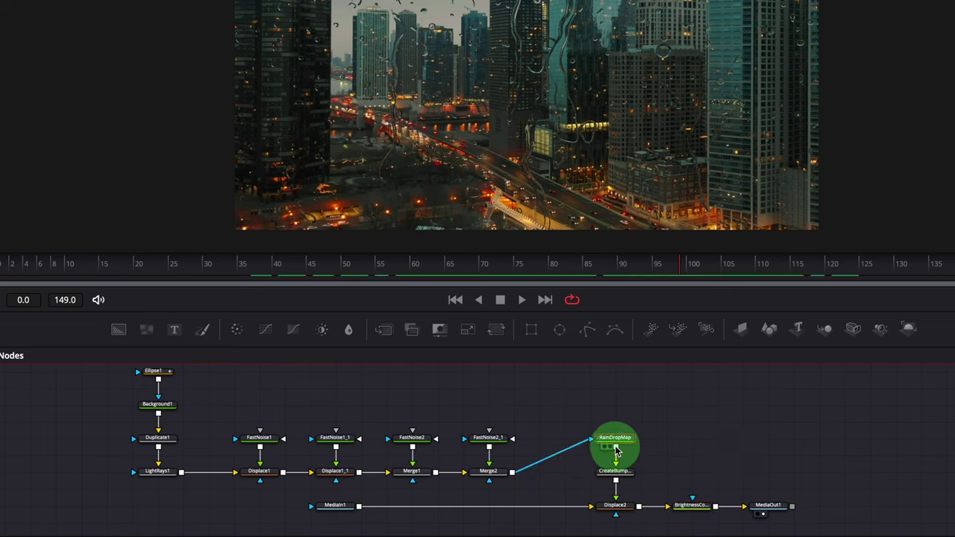
Mask the Brightness/Contrast node with RainDropMap, enable Multiply by Mask and change the channel its mask uses
left_click(693, 510)
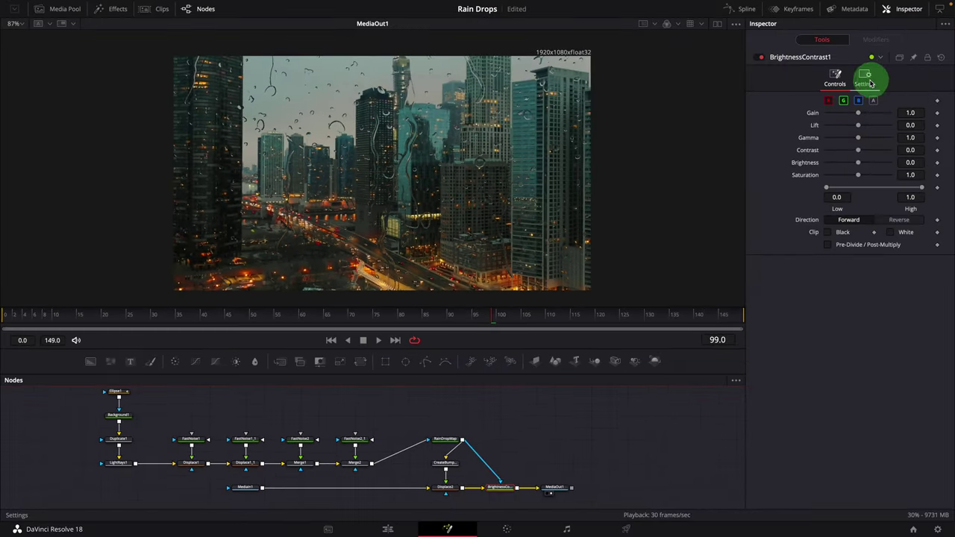
left_click(870, 84)
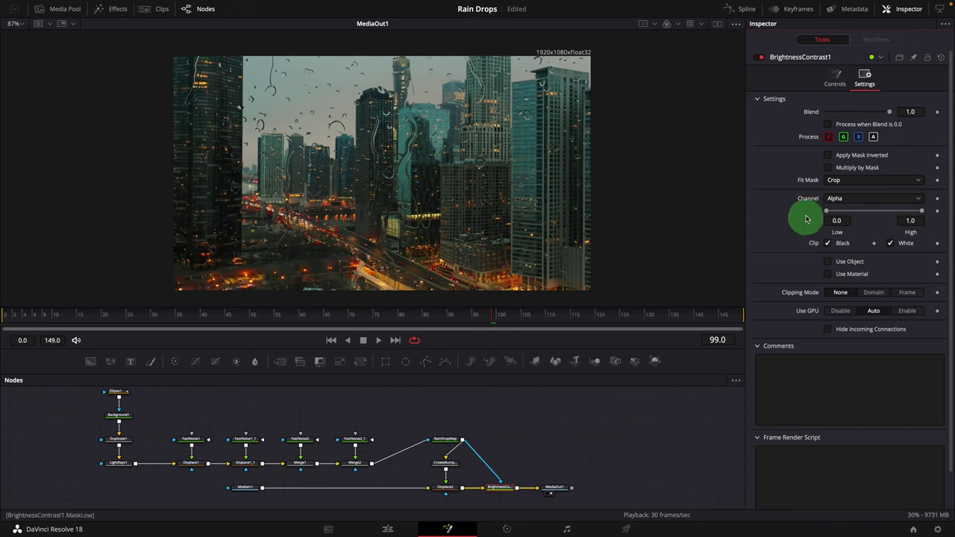
left_click(828, 168)
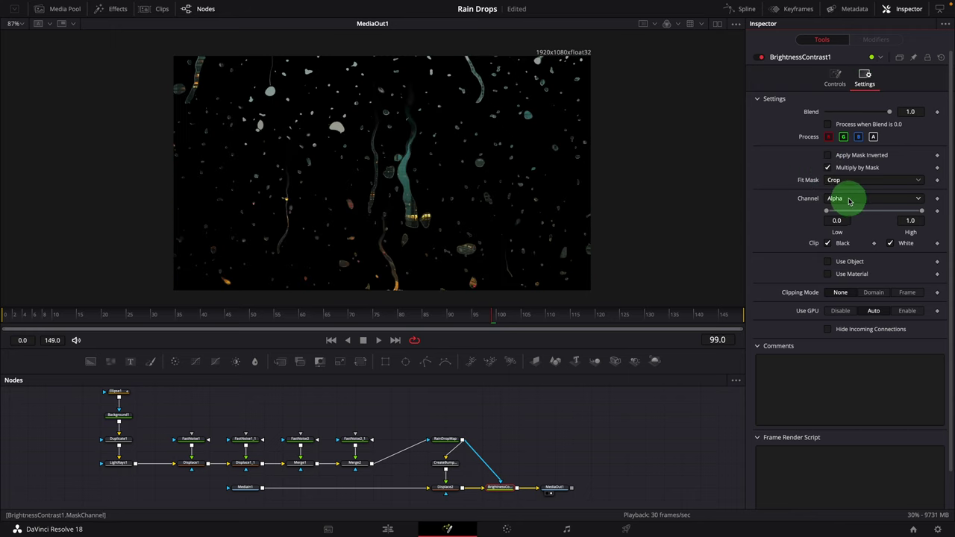
left_click(848, 201)
left_click(842, 271)
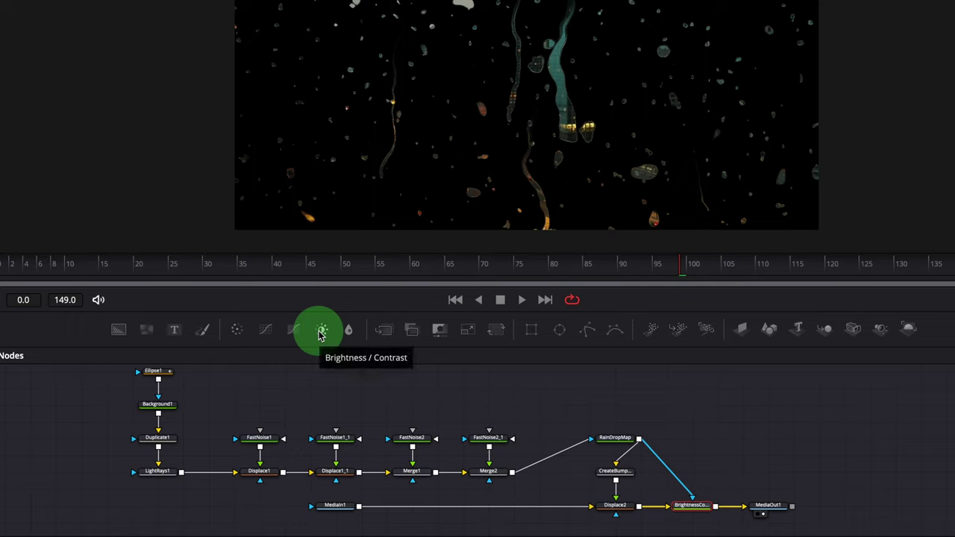
Insert a second Brightness/Contrast between RainDropMap and the first one's mask input and set its gain to 5
left_click_drag(322, 334, 705, 444)
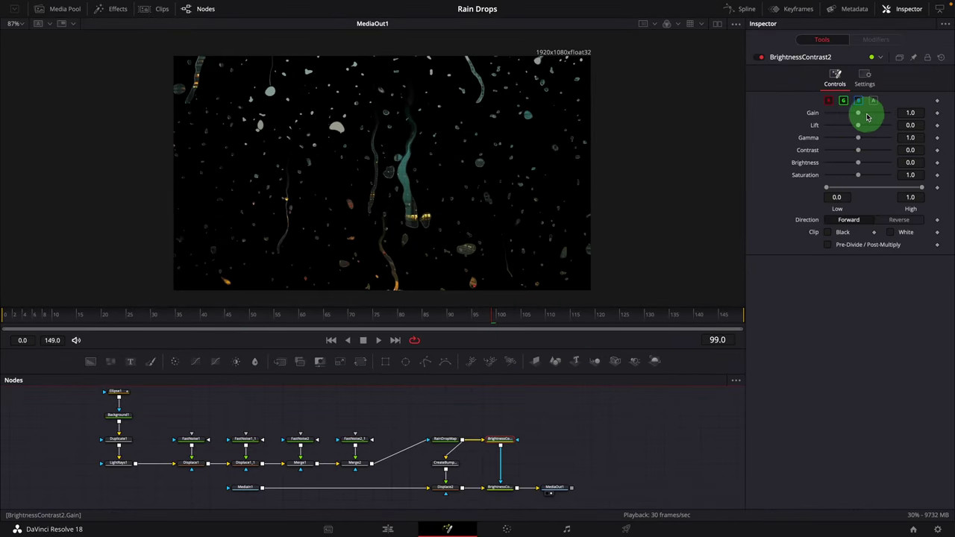
left_click(860, 116)
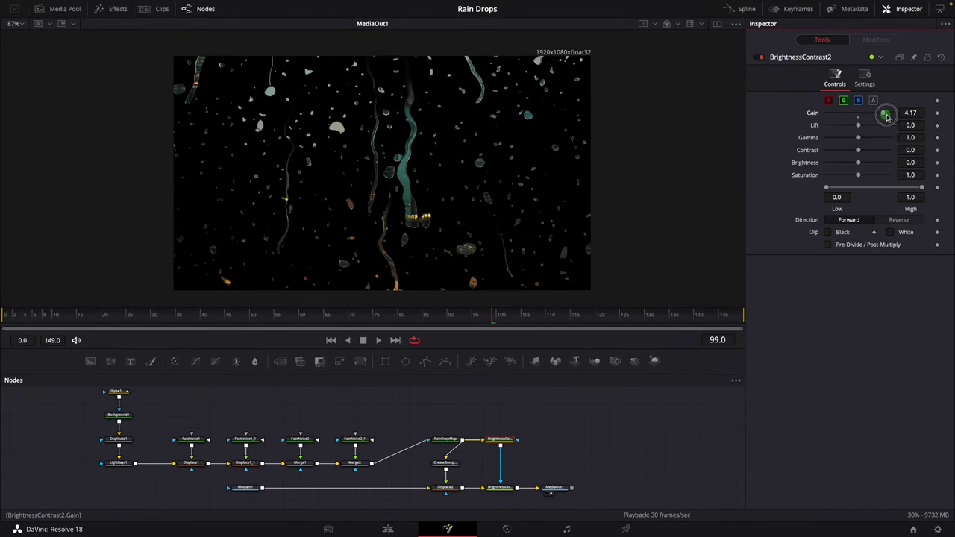
left_click_drag(901, 115, 857, 119)
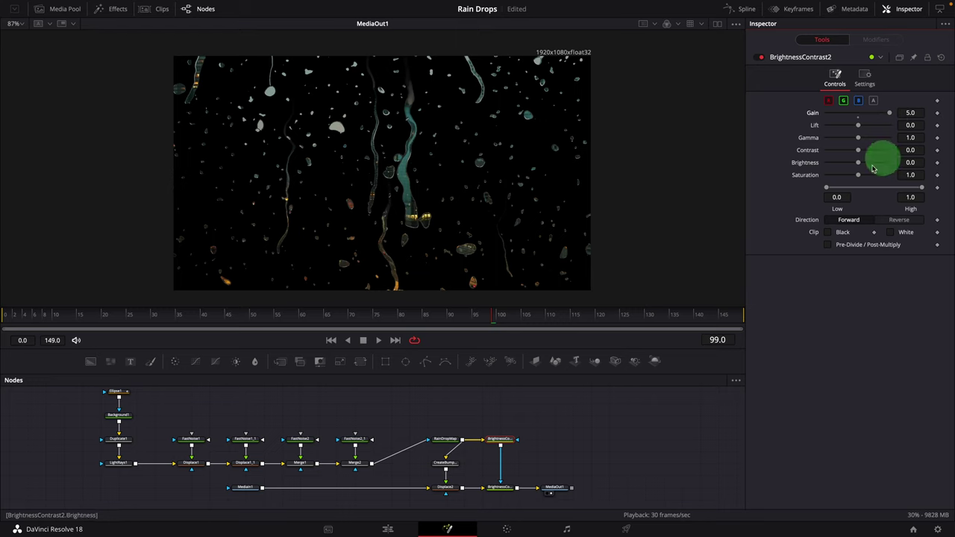
Rename the Brightness/Contrast node that feeds MediaOut1 to RainDrops
left_click(601, 497)
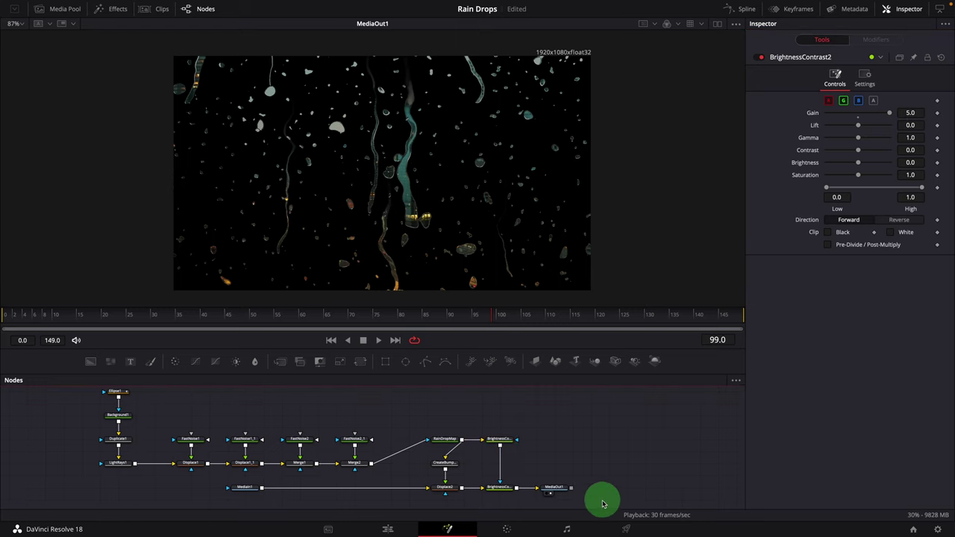
left_click_drag(509, 504, 502, 489)
right_click(501, 489)
left_click(556, 402)
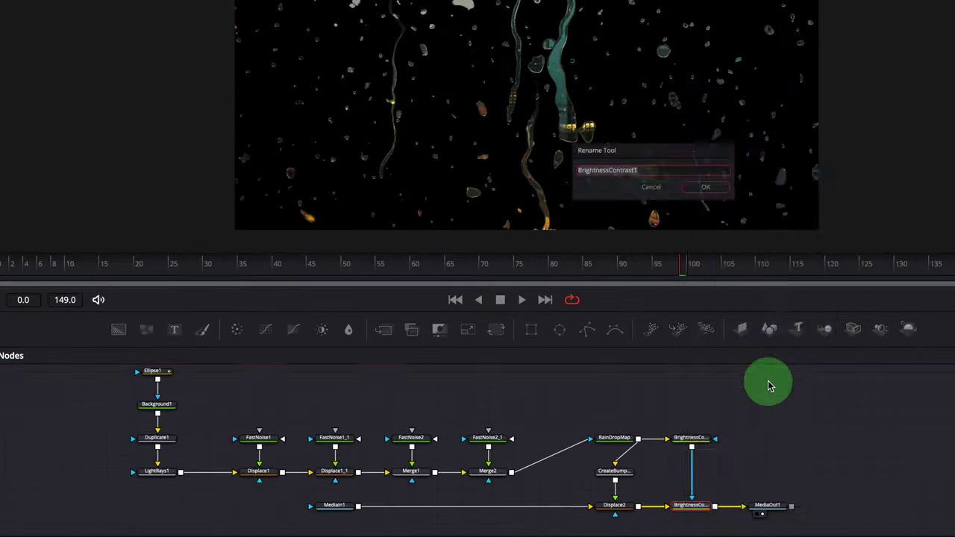
type("RainDrops")
key("Return")
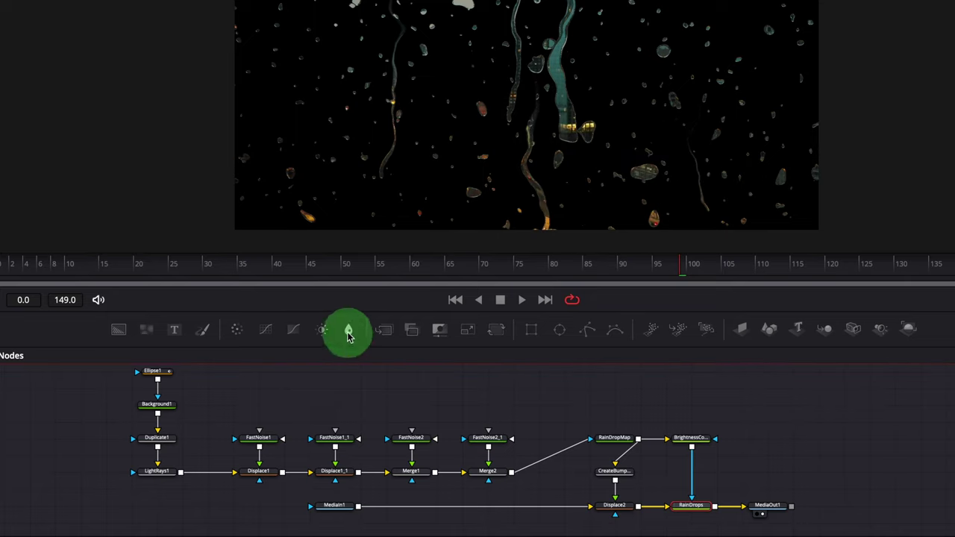
Add a Blur fed by MediaIn1, merge RainDrops over it and route the merge into MediaOut1
left_click_drag(347, 333, 676, 510)
left_click_drag(695, 472, 699, 506)
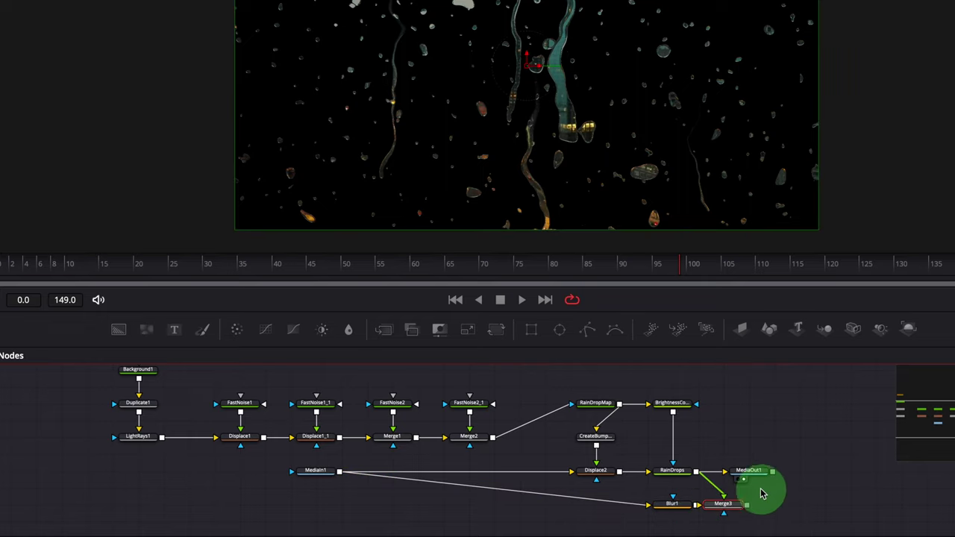
left_click_drag(751, 470, 828, 476)
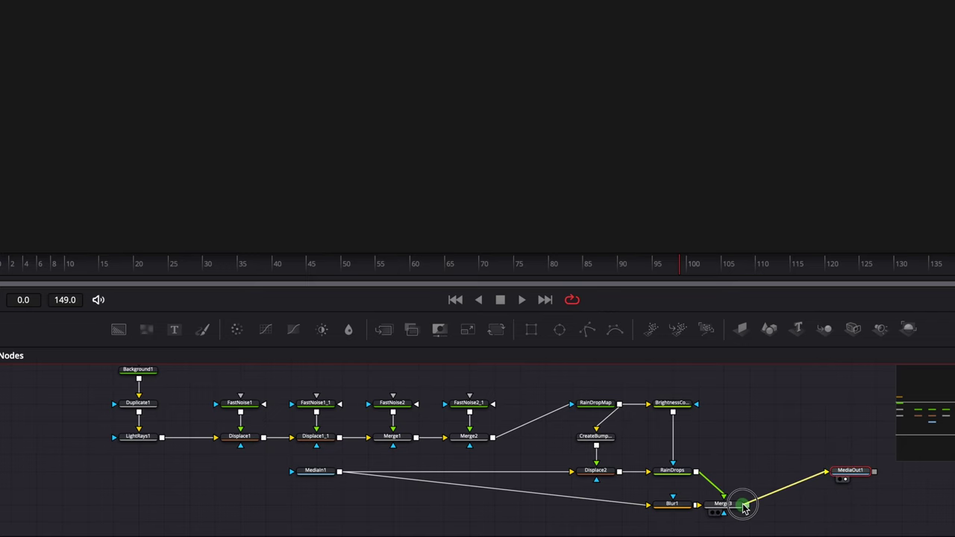
left_click_drag(746, 509, 746, 508)
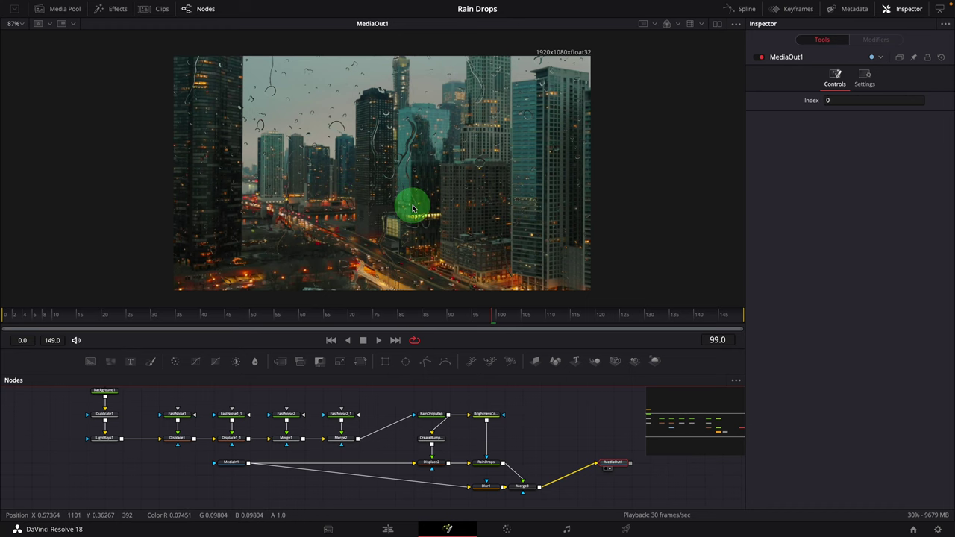
Raise the blur size of Blur1 until the background city is strongly out of focus behind the drops
left_click(487, 487)
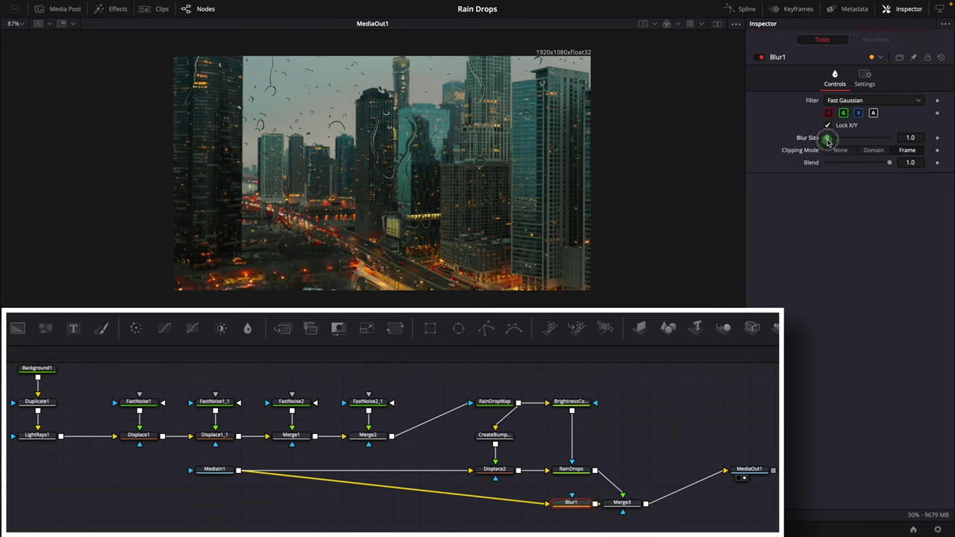
left_click_drag(829, 141, 831, 142)
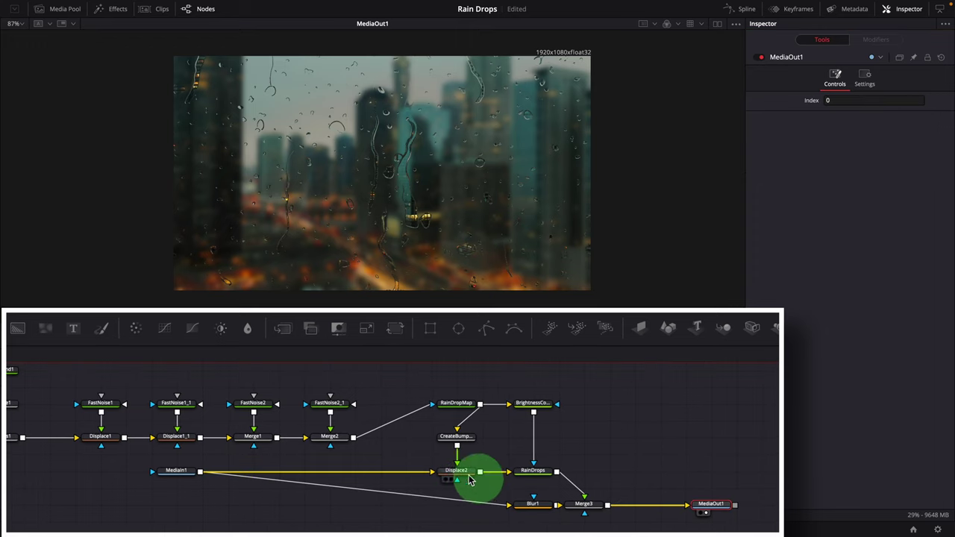
Set Displace2's light channel to Luma, its light power to 20 and its spread to 0.75
left_click(456, 473)
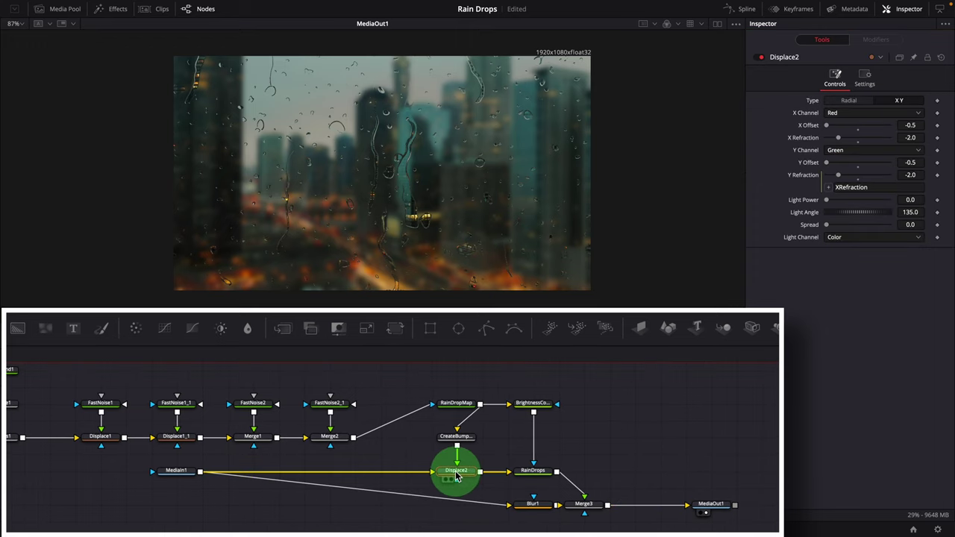
left_click(852, 238)
left_click(835, 306)
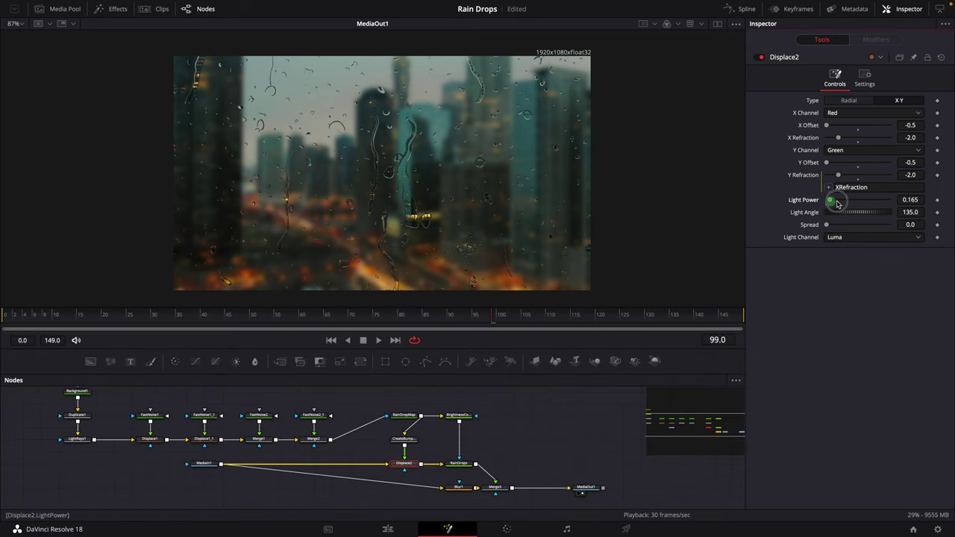
left_click(908, 200)
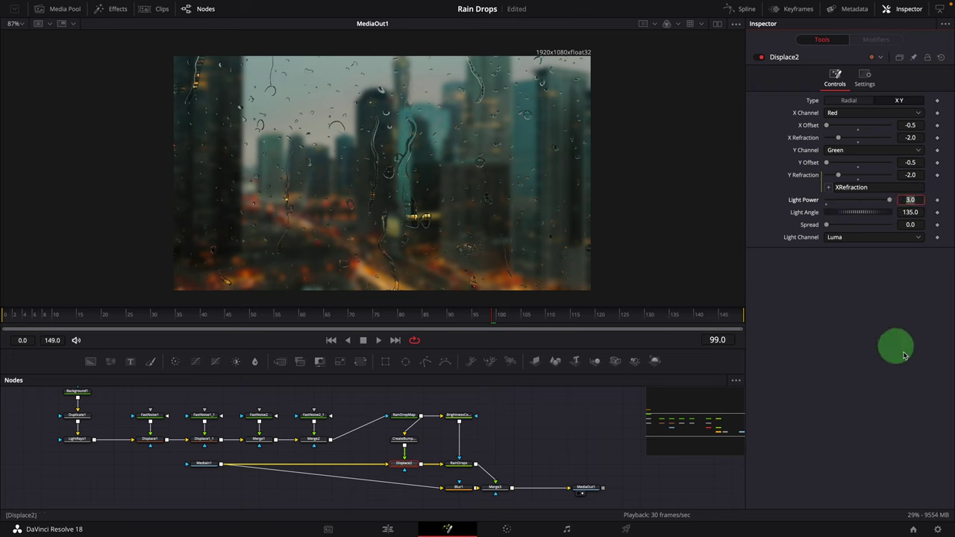
type("20")
key("Tab")
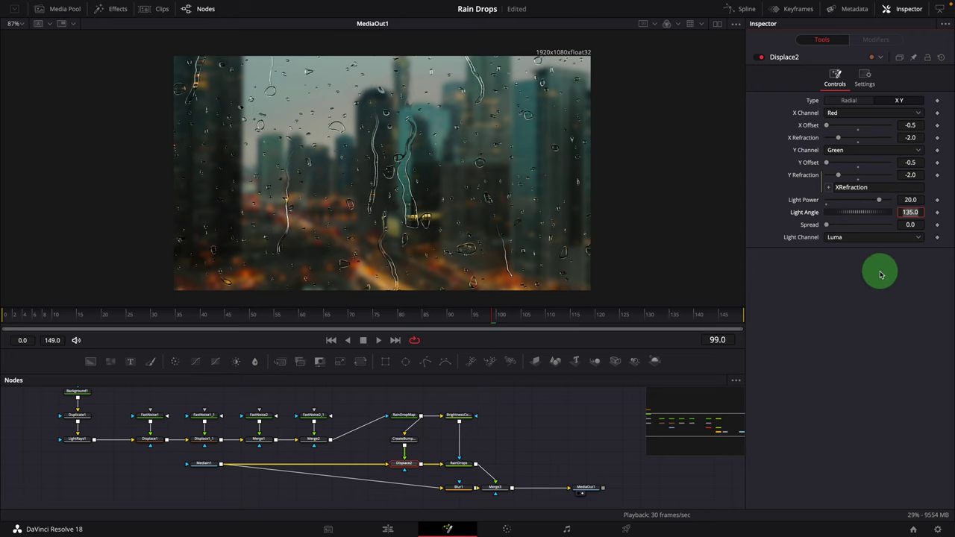
left_click_drag(826, 224, 838, 227)
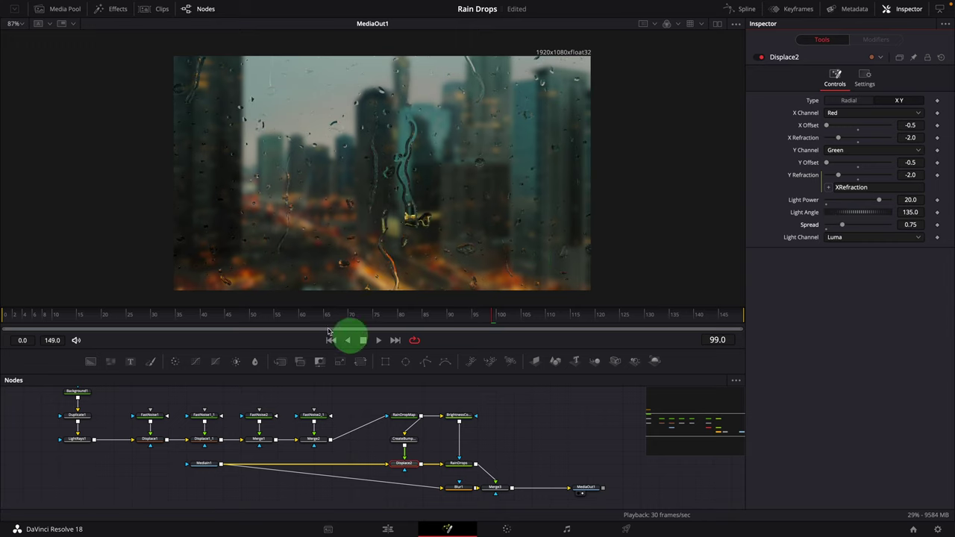
Scrub through the clip and examine the lit, refracted drops up close against the blurred city
left_click_drag(328, 331, 391, 320)
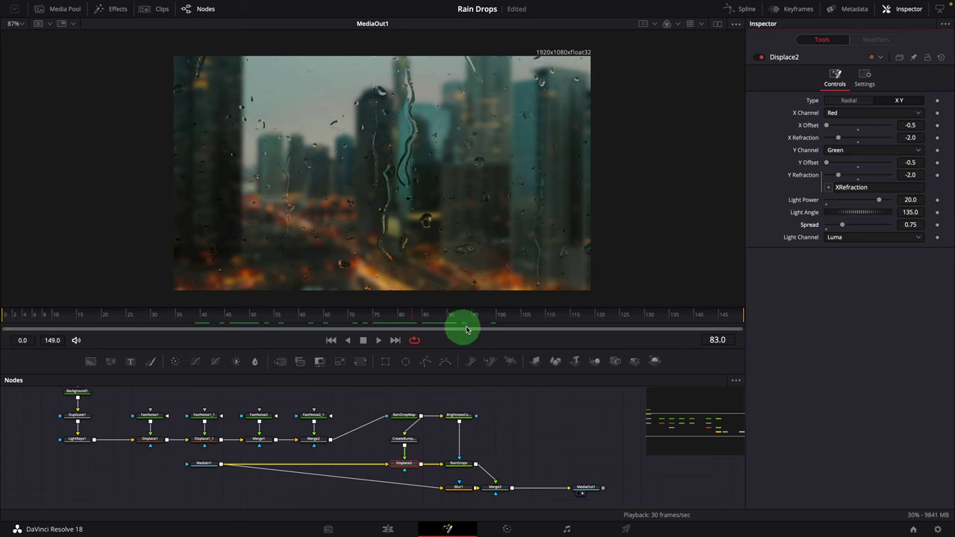
scroll(590, 245, "up", 8)
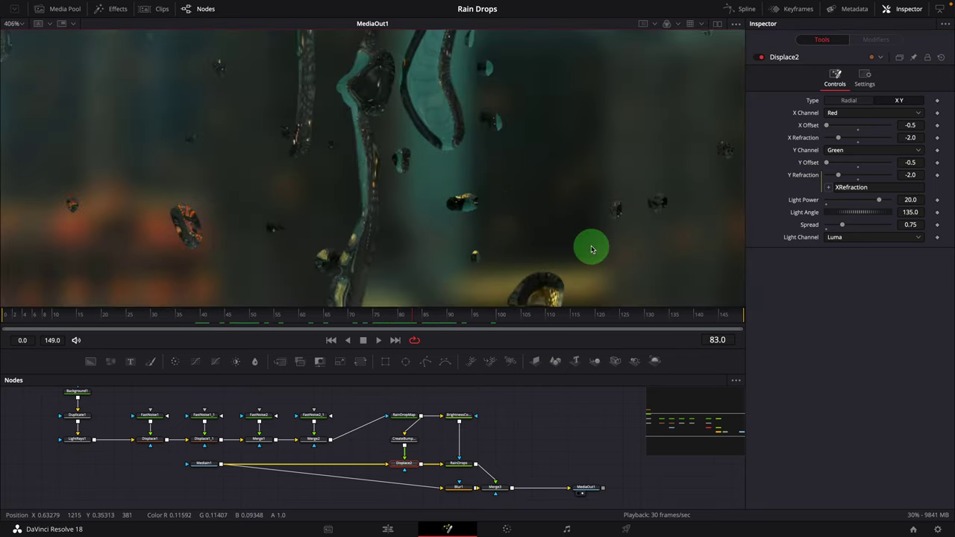
scroll(426, 241, "down", 5)
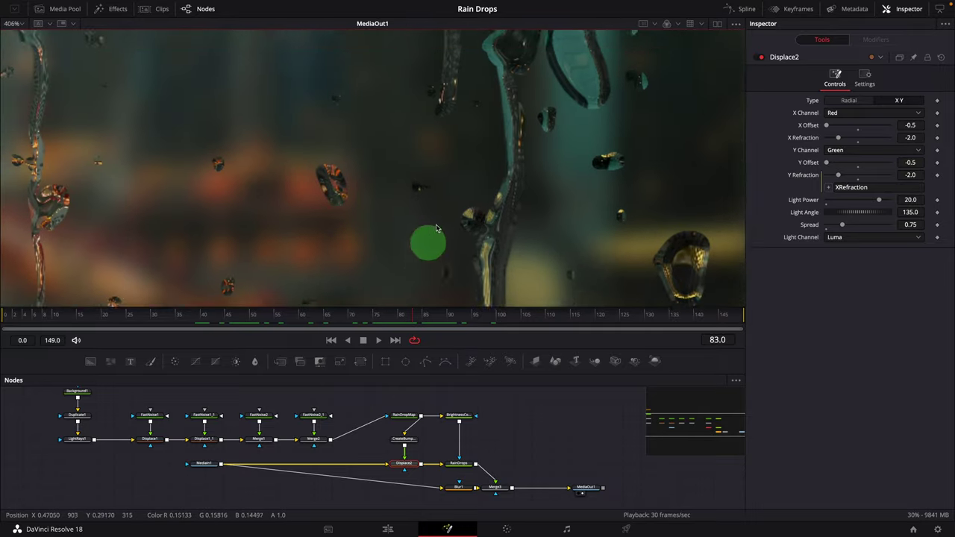
scroll(431, 224, "up", 1)
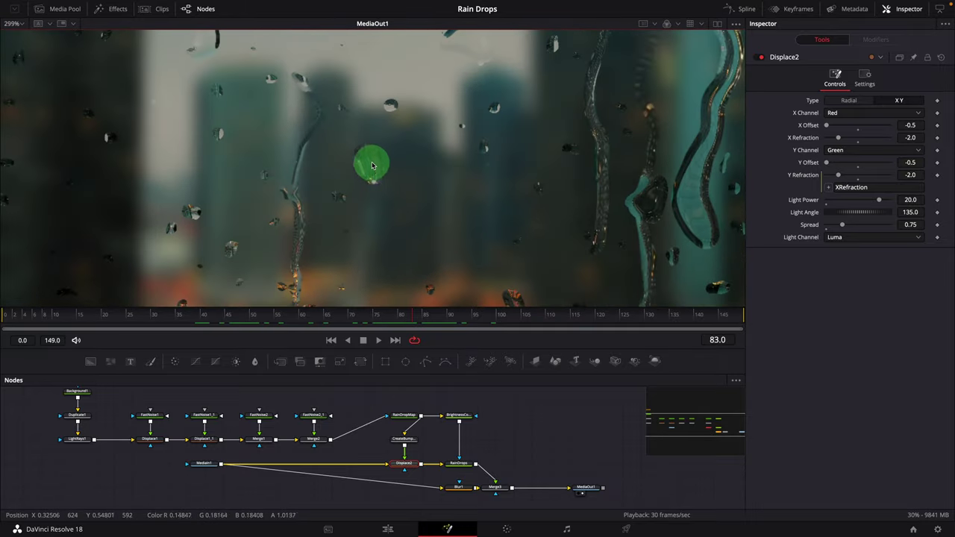
scroll(384, 198, "down", 1)
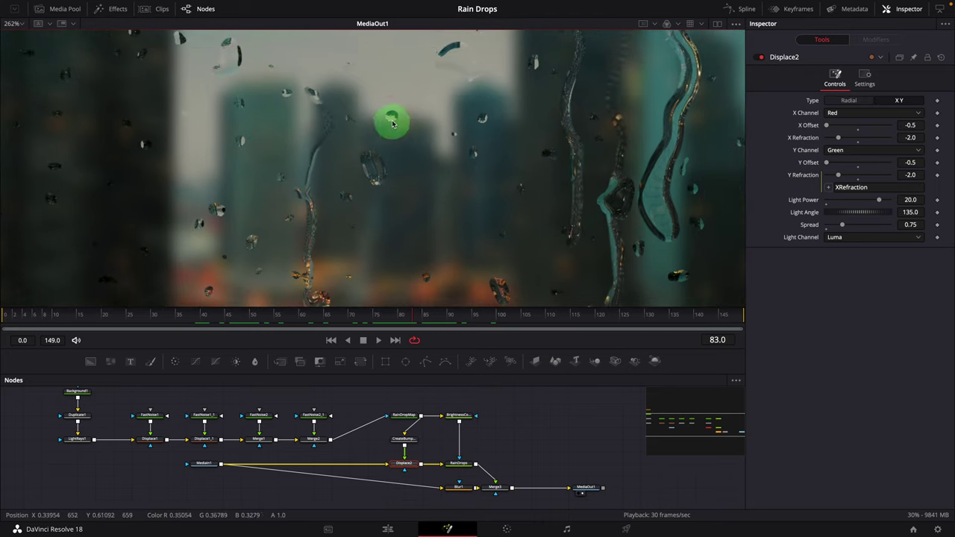
scroll(527, 205, "down", 1)
scroll(528, 205, "down", 4)
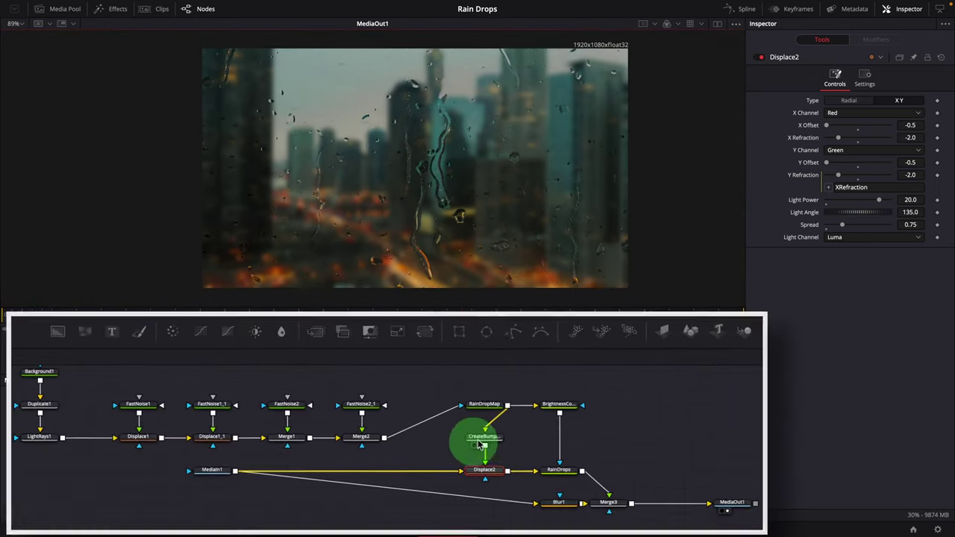
Set the height scale of CreateBumpMap1 to 5 and check the drops up close at other frames
left_click(409, 440)
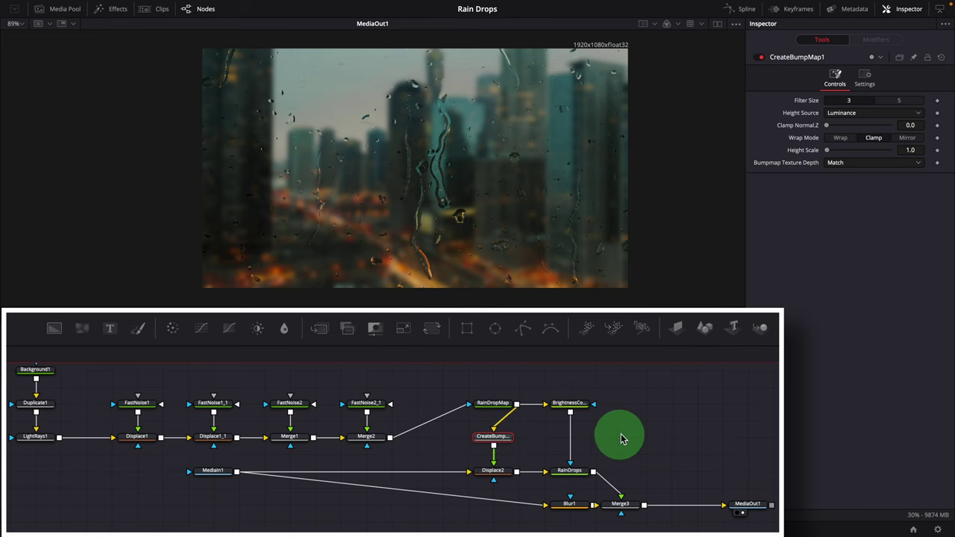
left_click_drag(827, 153, 911, 151)
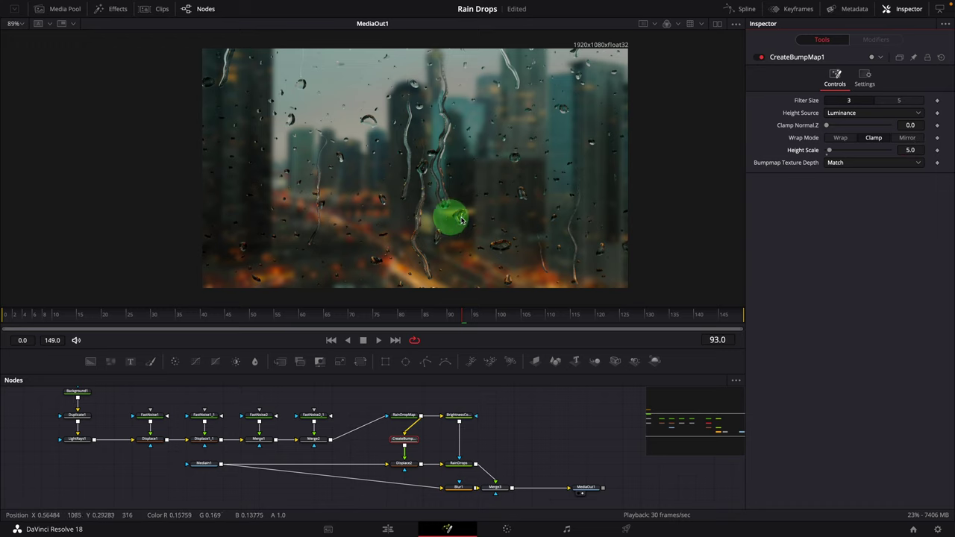
scroll(447, 213, "up", 5)
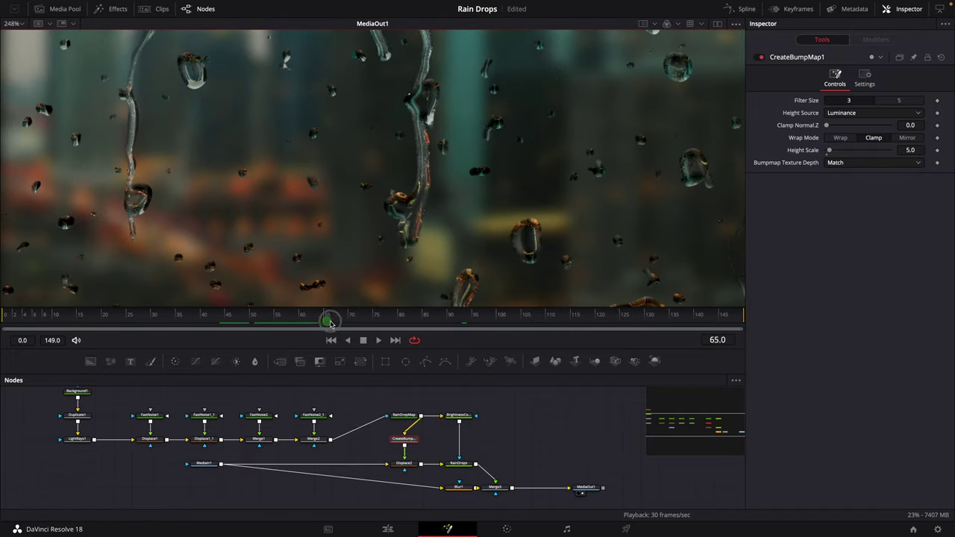
left_click_drag(464, 330, 524, 329)
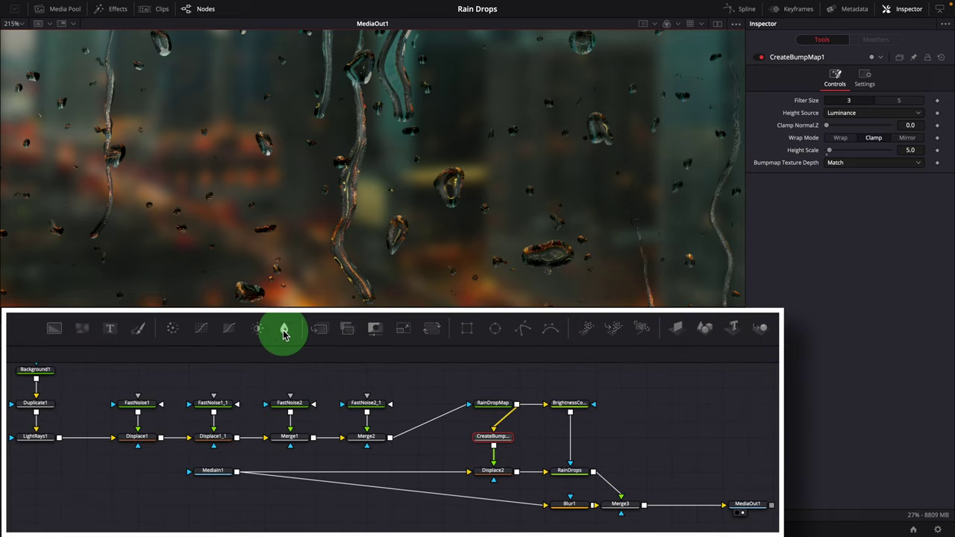
Insert a Blur between MediaIn1 and Displace2 with a blur size of 5 and inspect the drops
left_click_drag(284, 332, 385, 382)
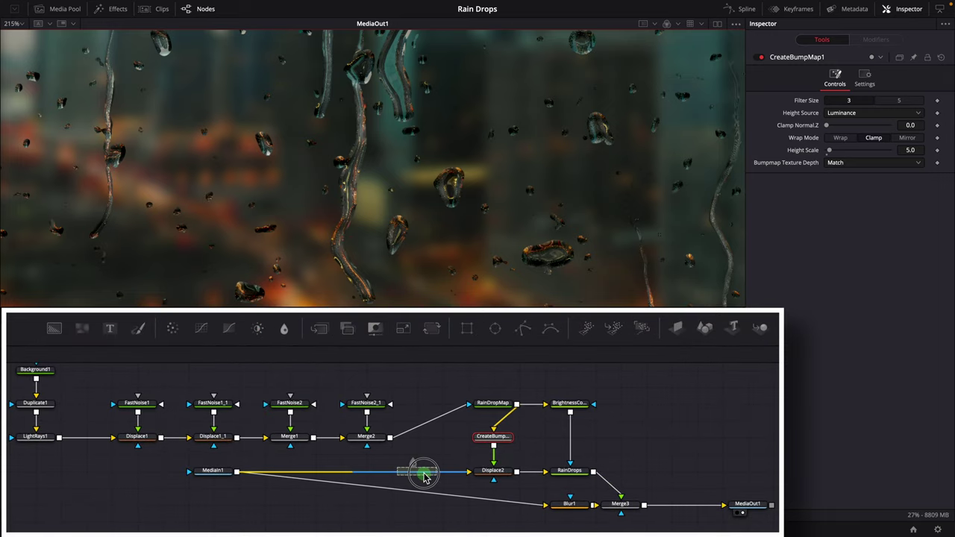
left_click_drag(423, 477, 426, 478)
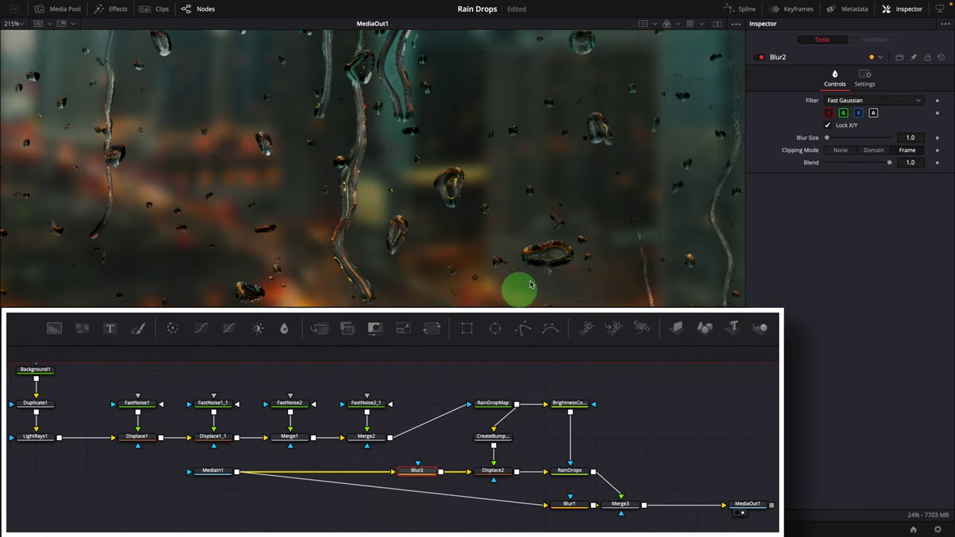
scroll(523, 288, "down", 2)
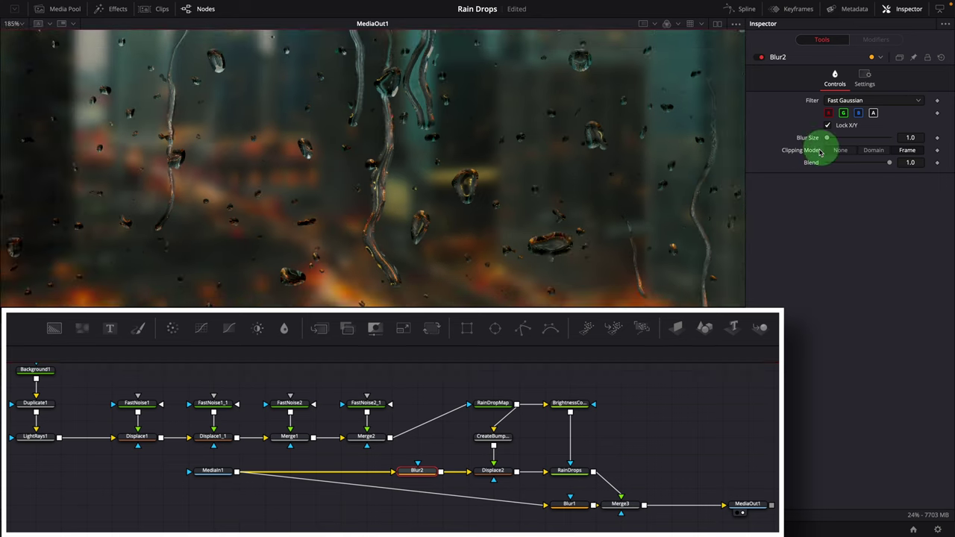
left_click(908, 137)
type("5.1")
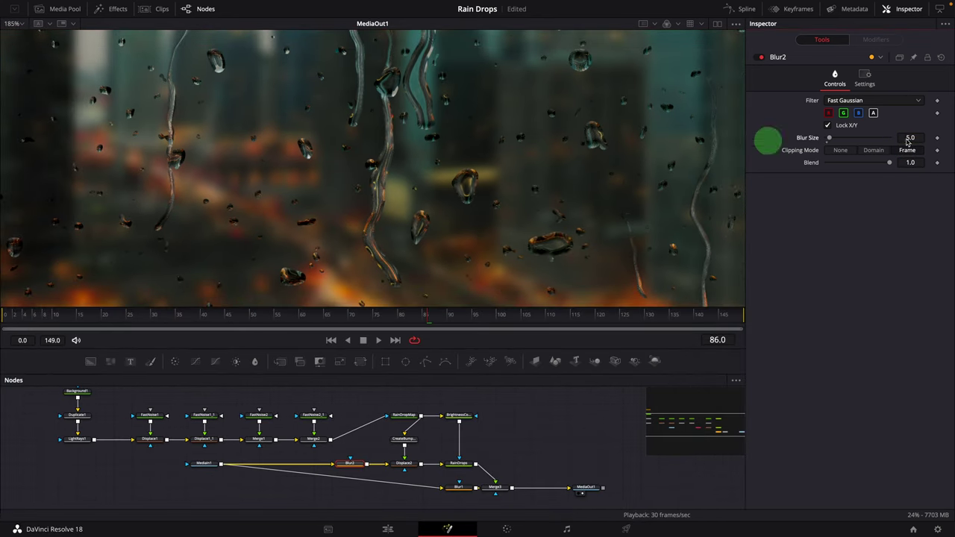
scroll(508, 220, "down", 5)
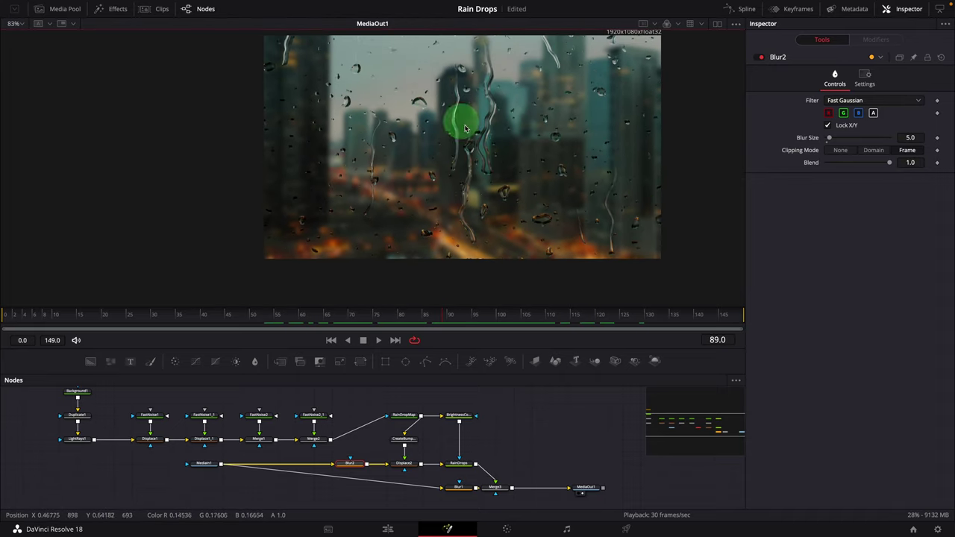
scroll(522, 176, "up", 5)
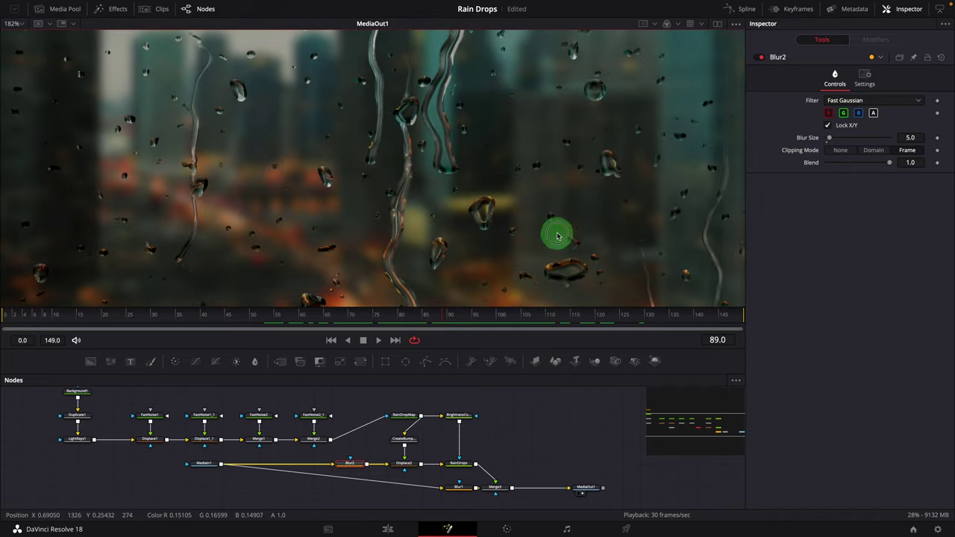
scroll(557, 236, "down", 5)
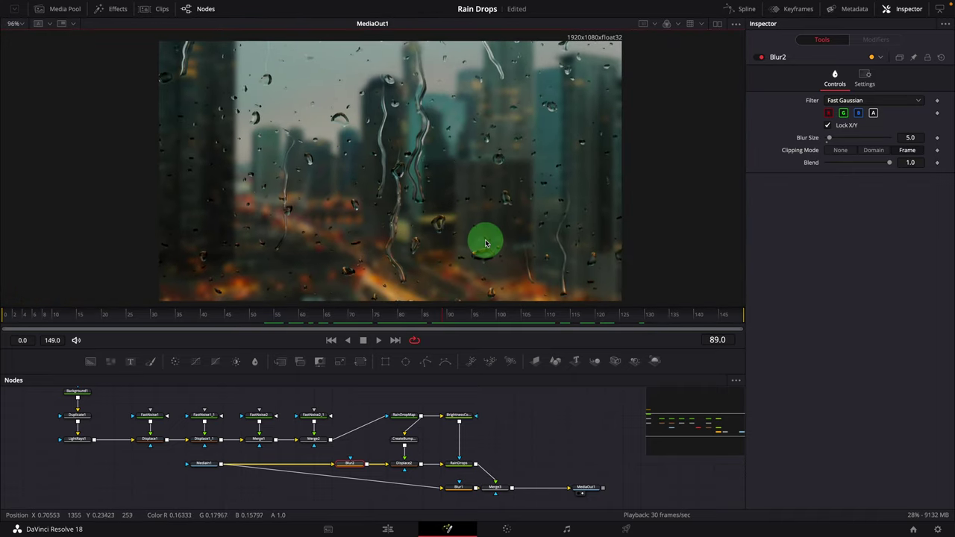
scroll(487, 245, "down", 1)
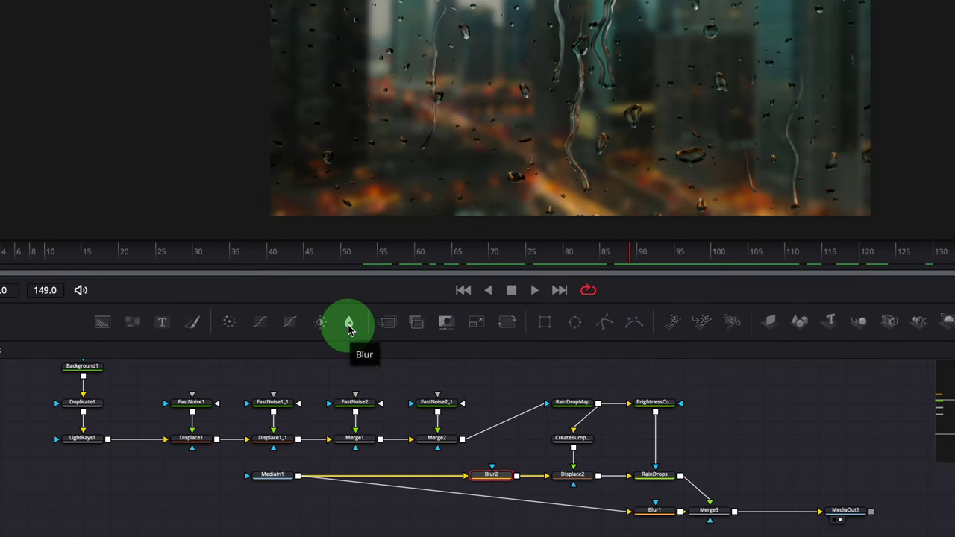
Insert a Blur between RainDropMap and CreateBumpMap1, set its blur size to 3.1 and inspect the drops up close
left_click_drag(255, 361, 421, 409)
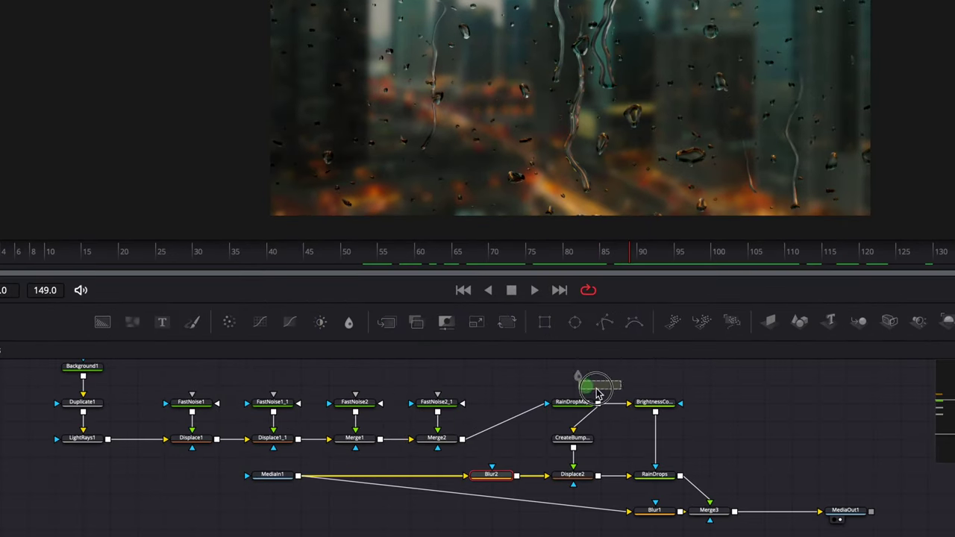
left_click_drag(585, 423, 590, 451)
left_click(573, 420)
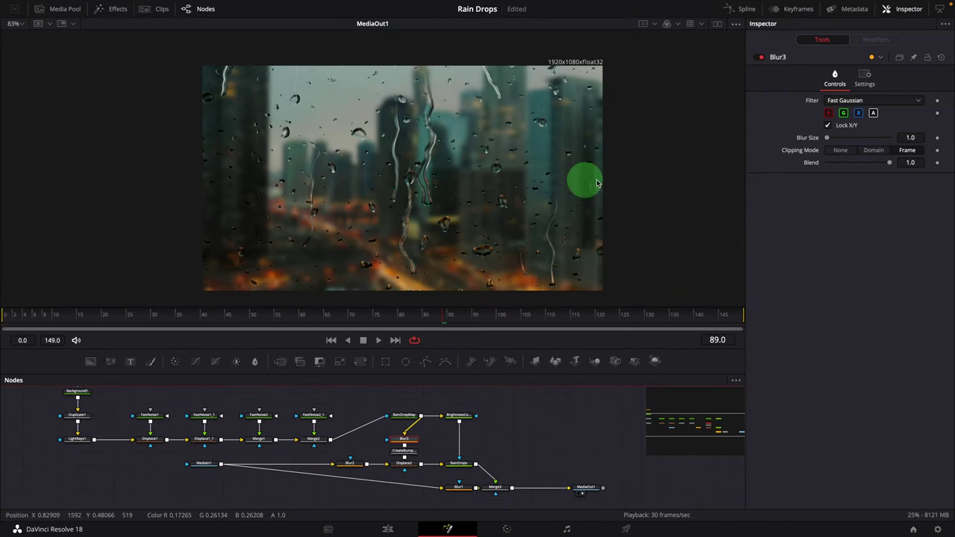
left_click(828, 139)
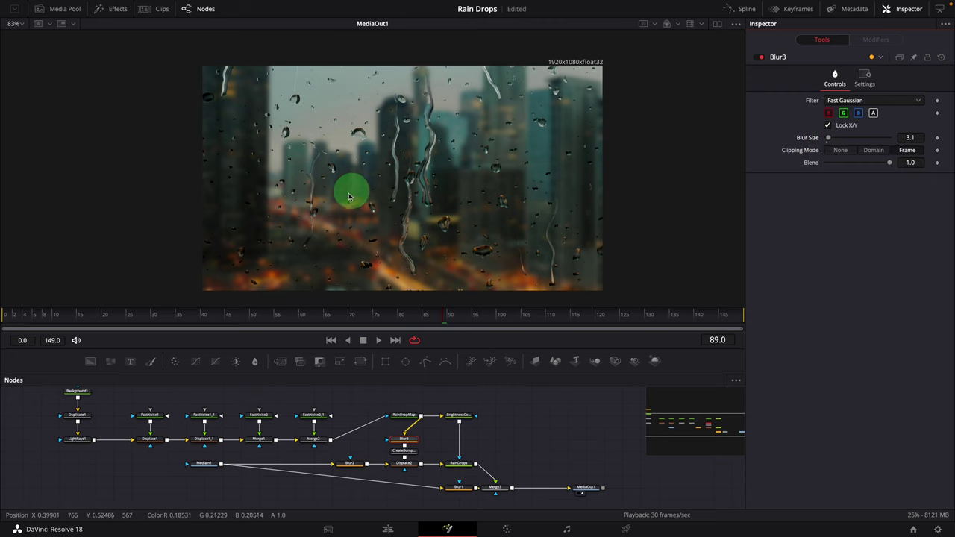
scroll(414, 188, "up", 3)
left_click_drag(414, 188, 428, 179)
scroll(532, 197, "down", 3)
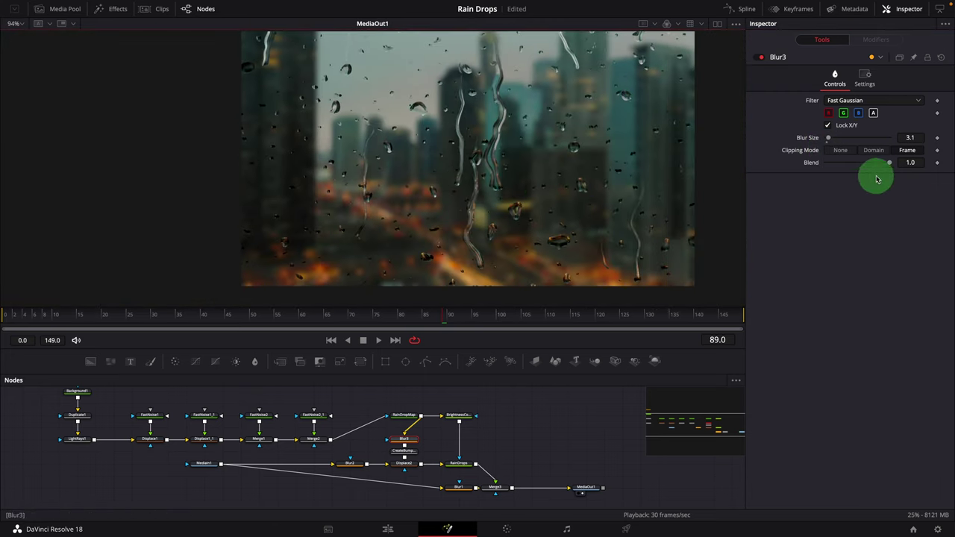
Reset the blur size of Blur3 to 1.0 and play back the whole frame to check the drops
double_click(807, 139)
scroll(510, 170, "down", 3)
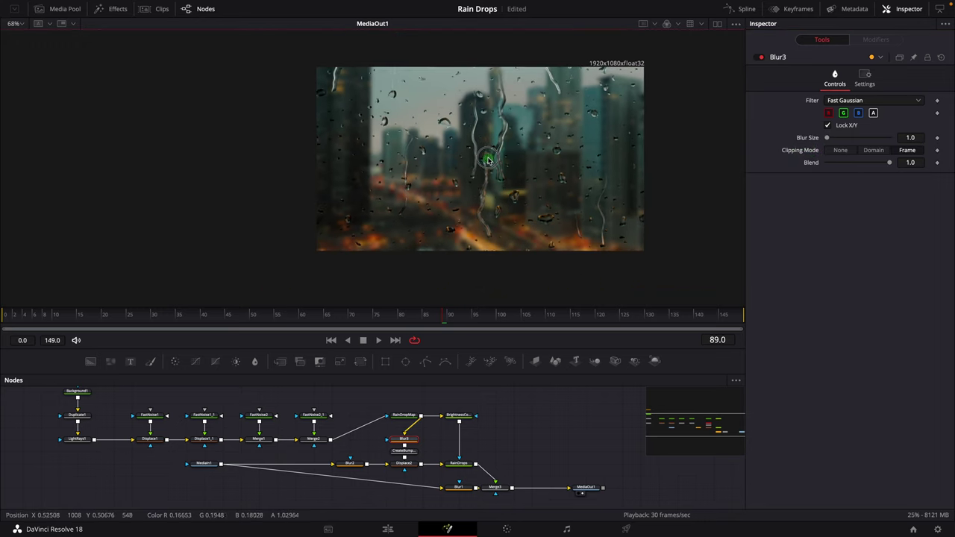
left_click_drag(511, 170, 452, 181)
key("space")
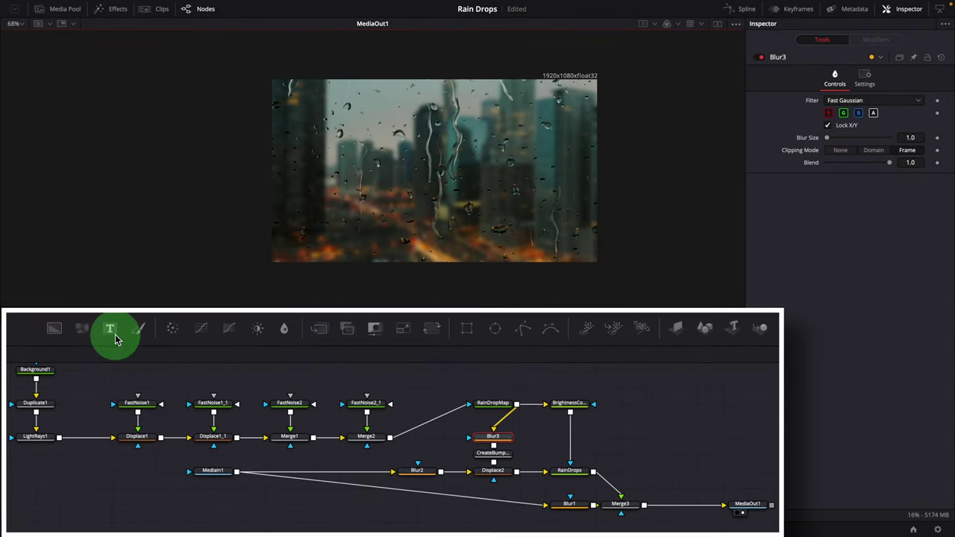
Add a text node reading "Rain Drops" merged over MediaIn1 and enlarge its size to about 0.19
left_click_drag(110, 335, 294, 478)
left_click(210, 506)
left_click(817, 156)
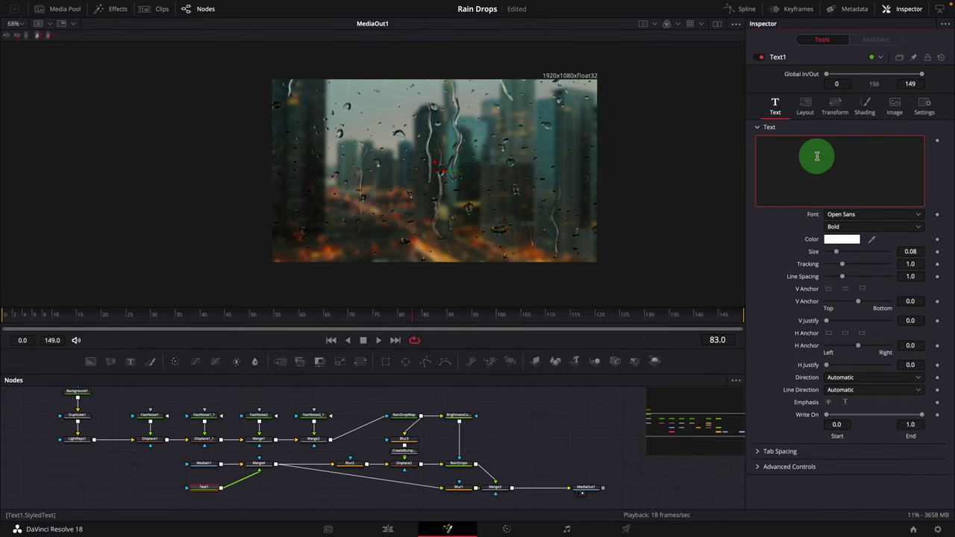
type("Rain Drops")
left_click_drag(835, 251, 840, 255)
Try several colors on the Rain Drops text, settle on Spindrift, and nudge the text slightly down in the frame
left_click(835, 244)
left_click_drag(557, 173, 723, 165)
left_click(642, 282)
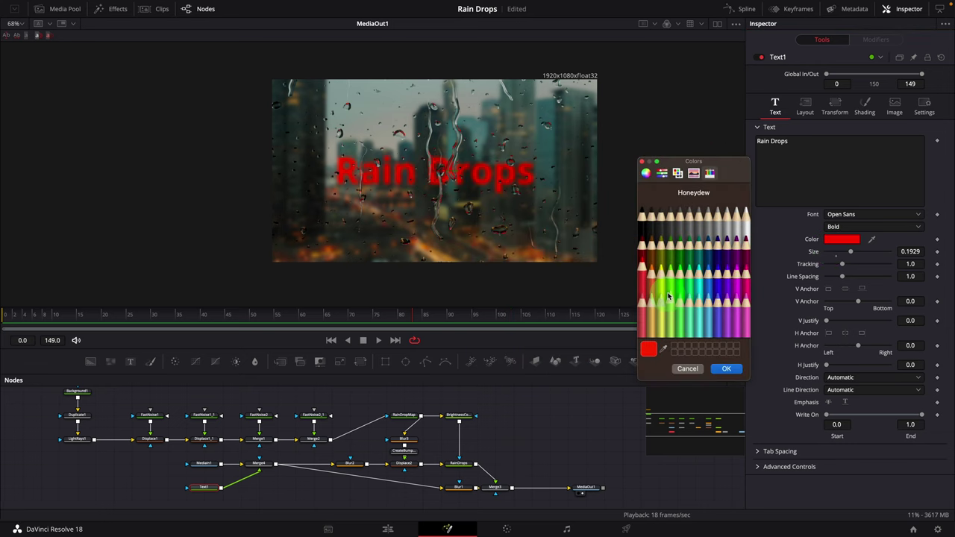
left_click(669, 296)
left_click(698, 299)
left_click(708, 289)
left_click(693, 303)
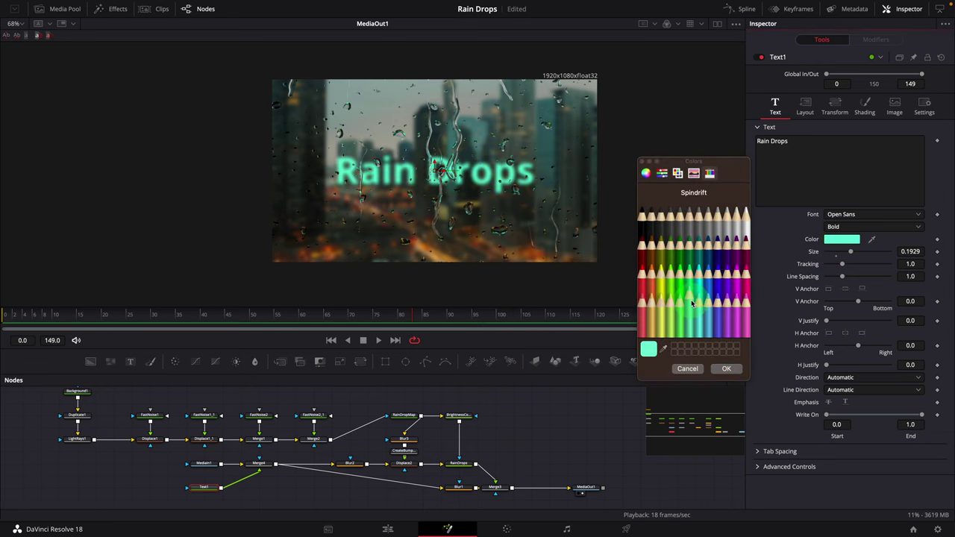
left_click(726, 369)
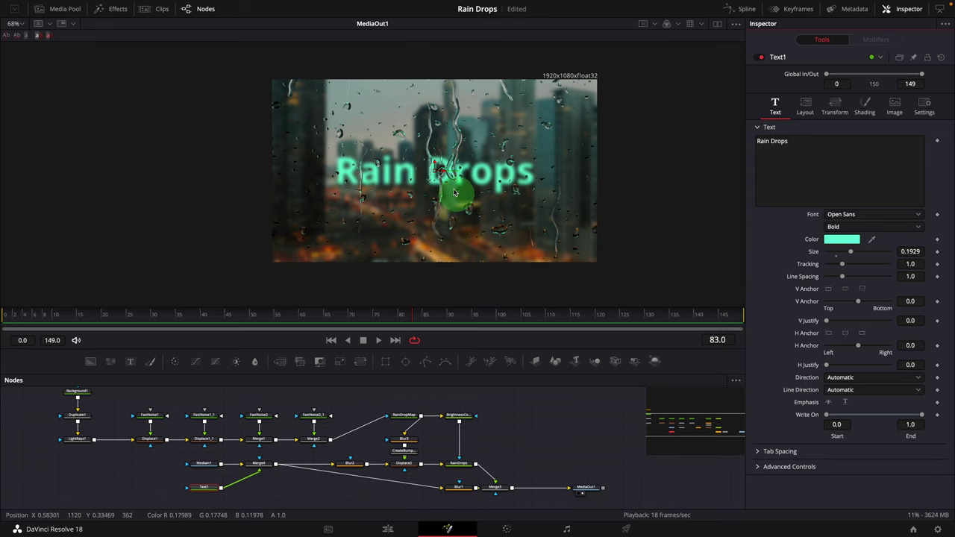
left_click_drag(438, 172, 465, 195)
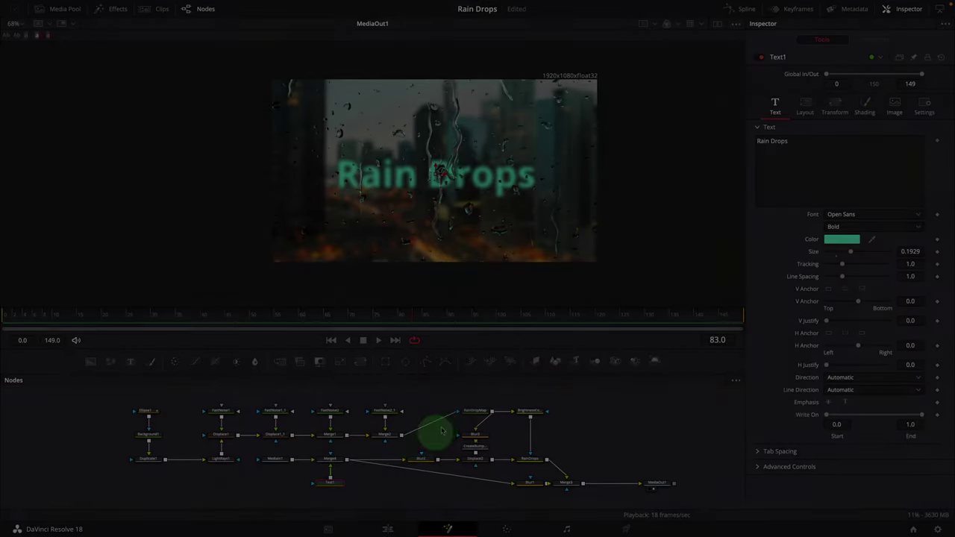
View the RainDropMap output, trace how it feeds CreateBumpMap1 and Displace2, and examine the final composite again in MediaOut1
left_click_drag(433, 432, 430, 466)
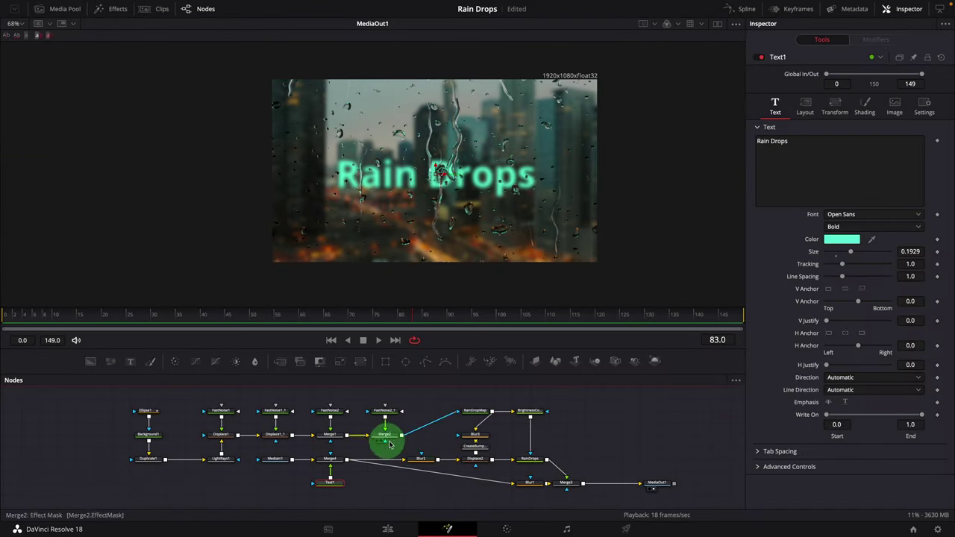
left_click(480, 415)
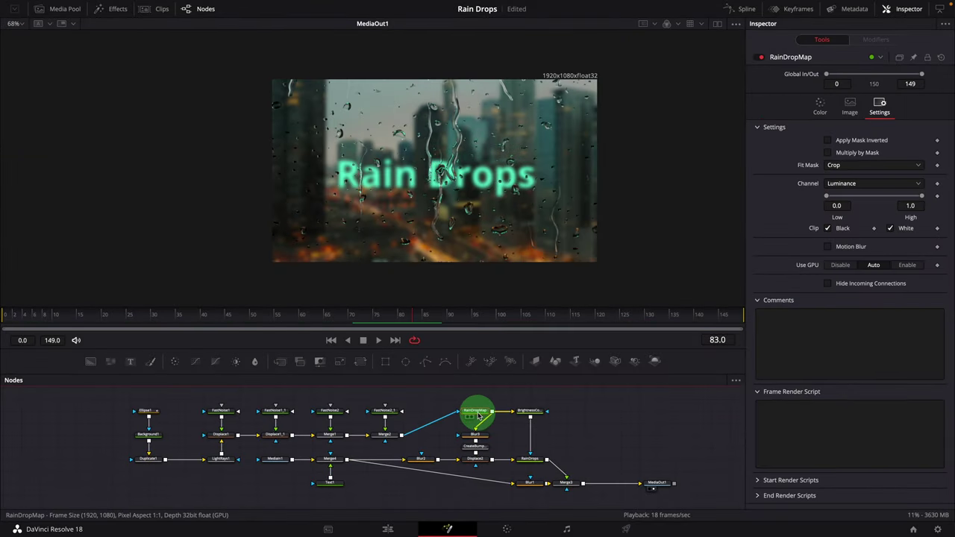
left_click_drag(478, 414, 477, 250)
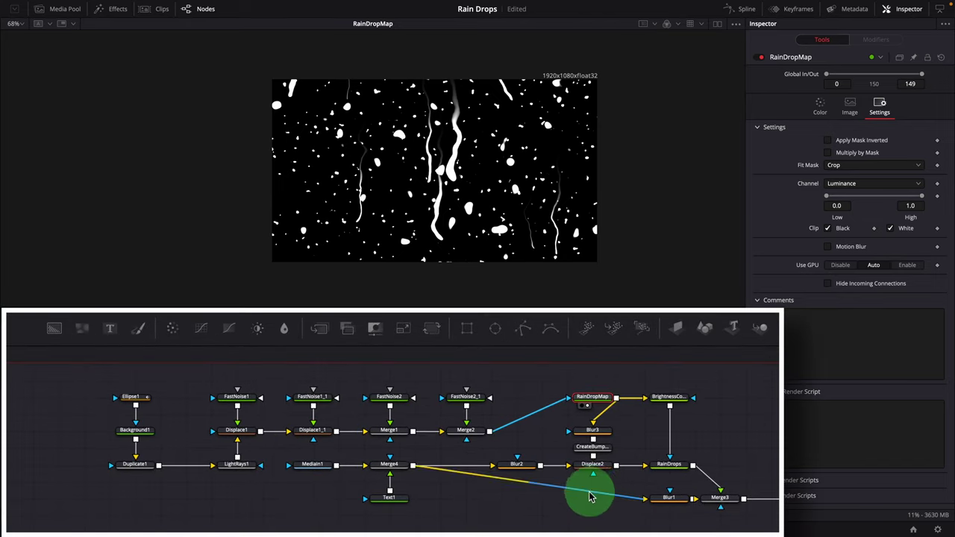
left_click_drag(561, 442, 620, 476)
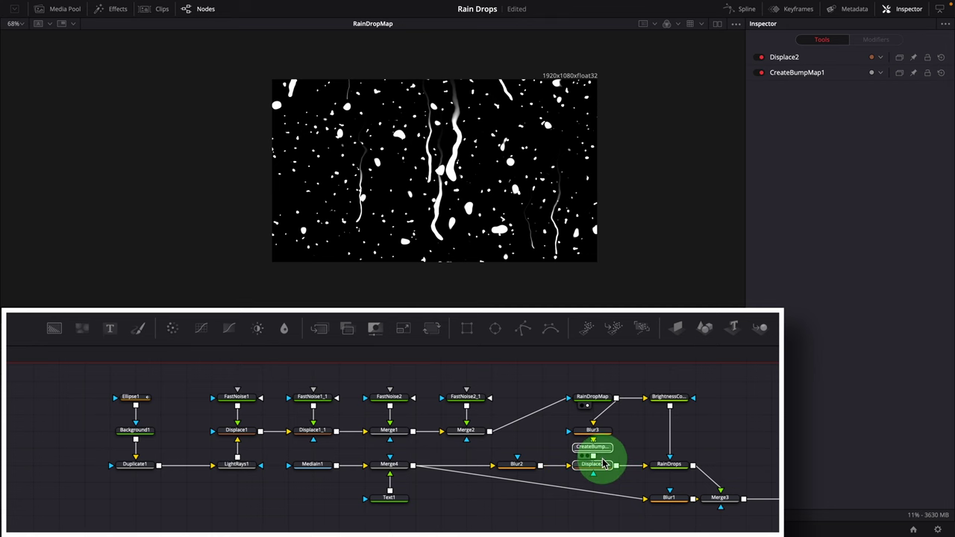
left_click(475, 411)
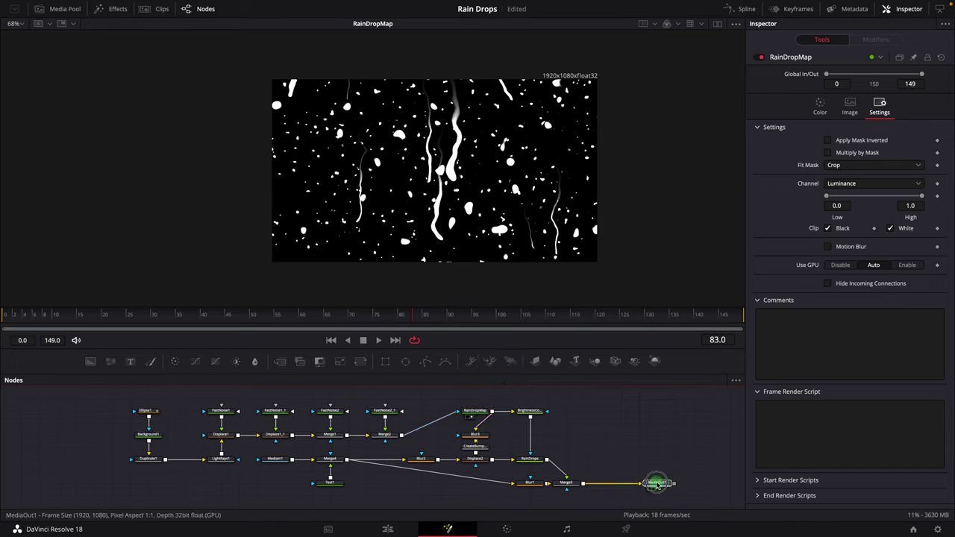
left_click_drag(516, 292, 514, 292)
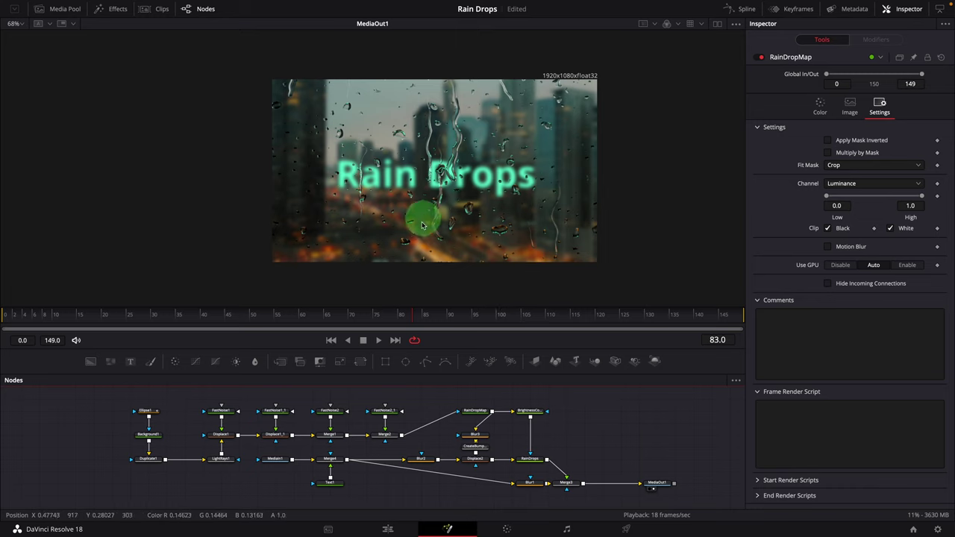
left_click(366, 316)
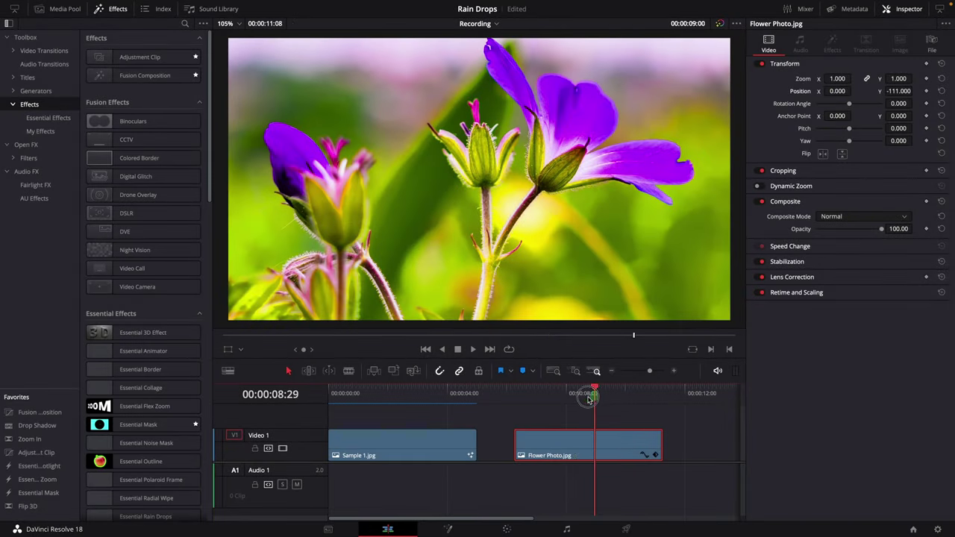
Apply the Essential Rain Drops effect to the Flower Photo.jpg clip on the Edit page timeline
left_click(586, 449)
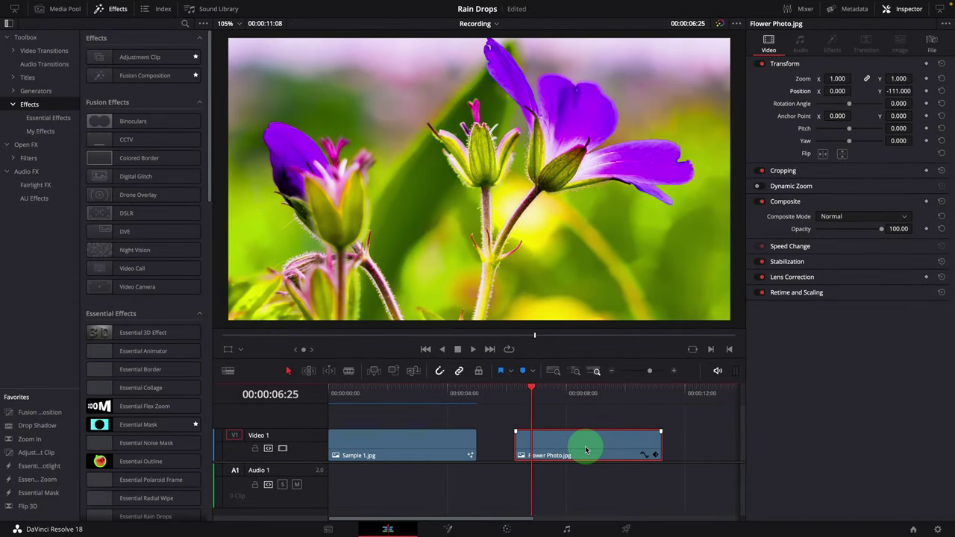
left_click(49, 118)
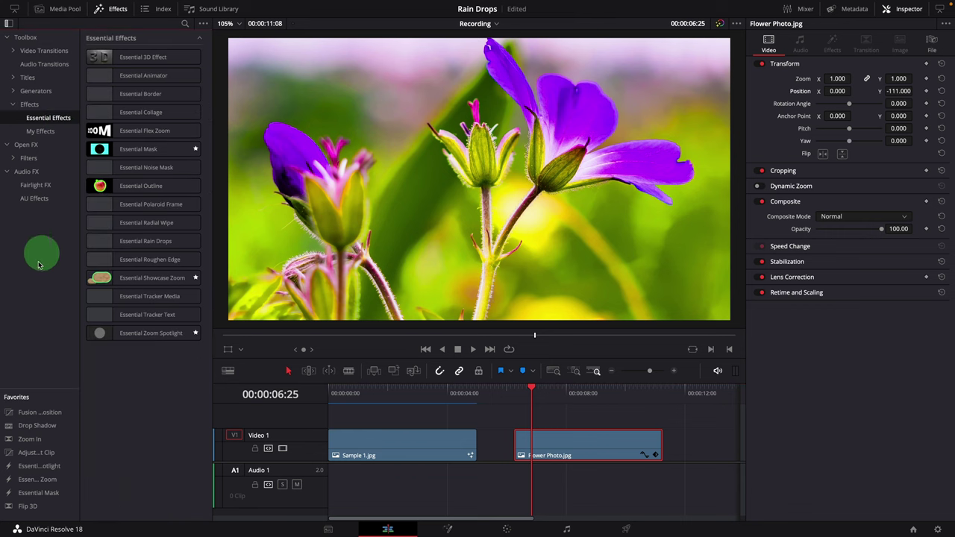
left_click(127, 259)
left_click(143, 242)
left_click_drag(143, 243, 500, 225)
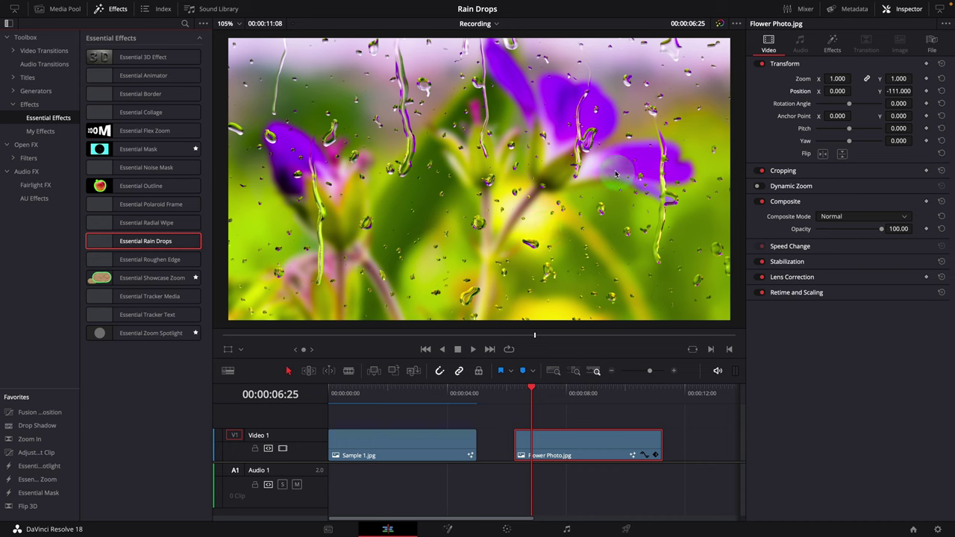
Play the Flower Photo.jpg clip from its start to check the playback rate with rain drops
mouse_move(532, 393)
left_mouse_down()
mouse_move(610, 401)
mouse_move(523, 396)
left_mouse_up()
left_click_drag(576, 455, 576, 455)
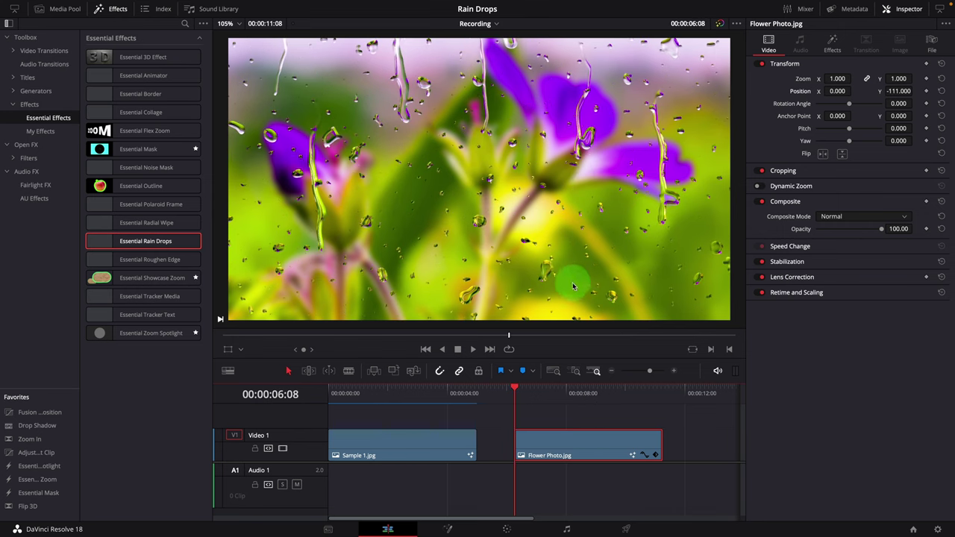
key("space")
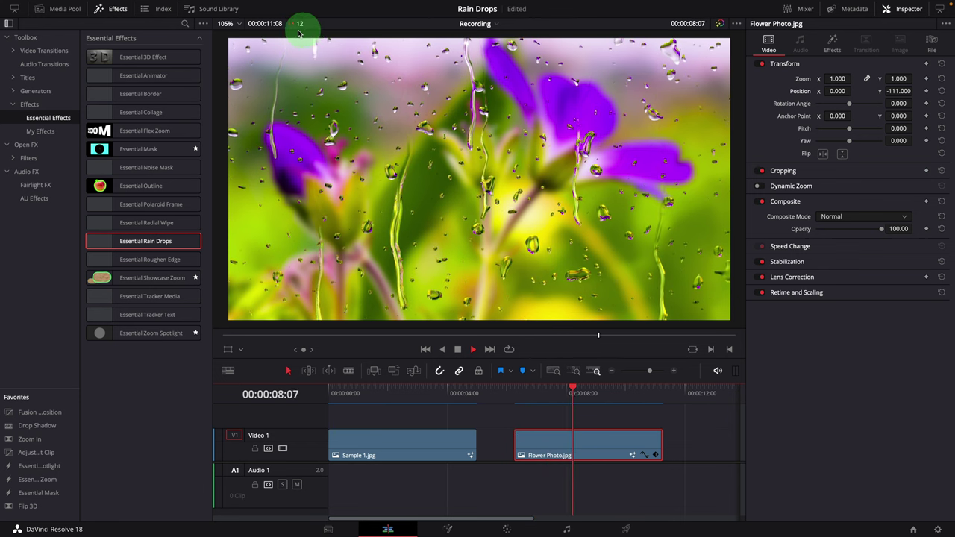
Check that the render cache mode is Smart and replay the flower clip from its start
left_click(274, 5)
mouse_move(282, 64)
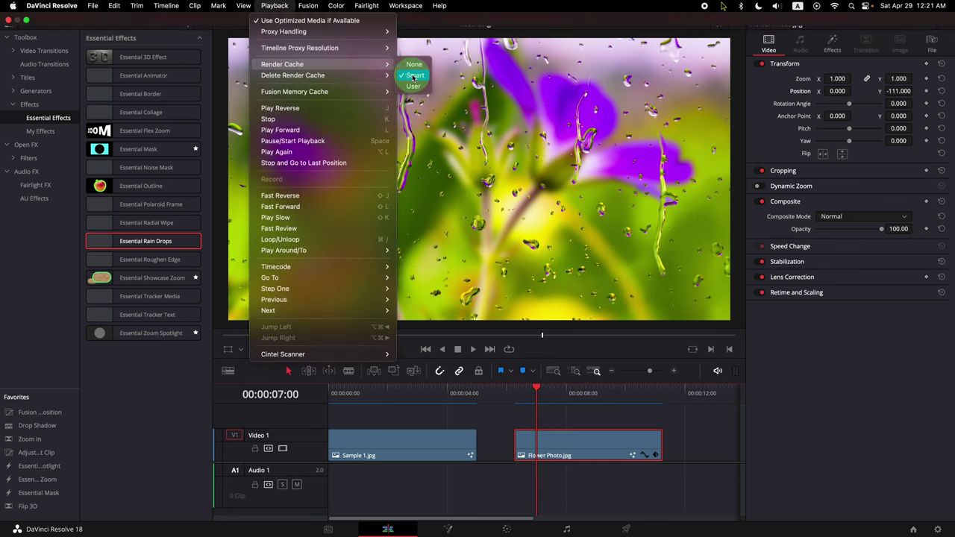
left_click(558, 418)
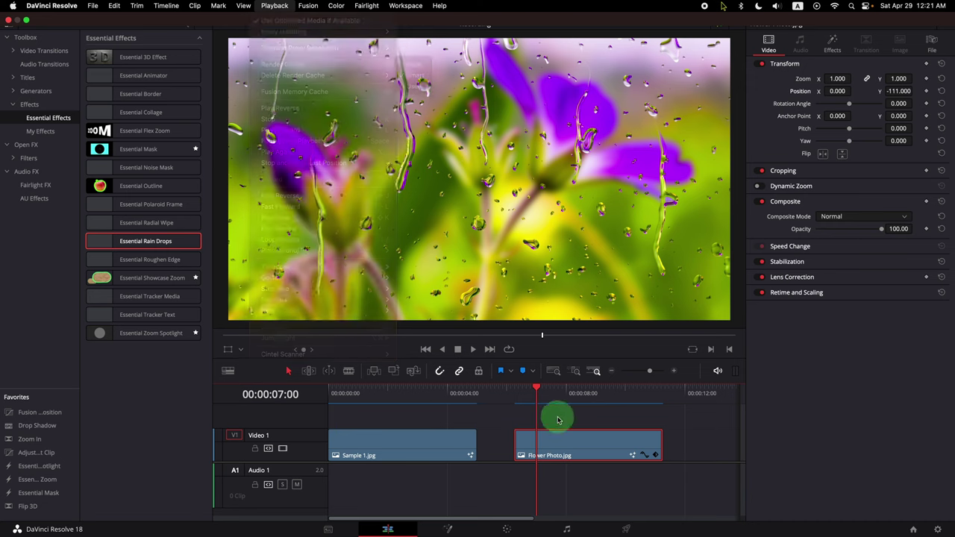
left_click(515, 396)
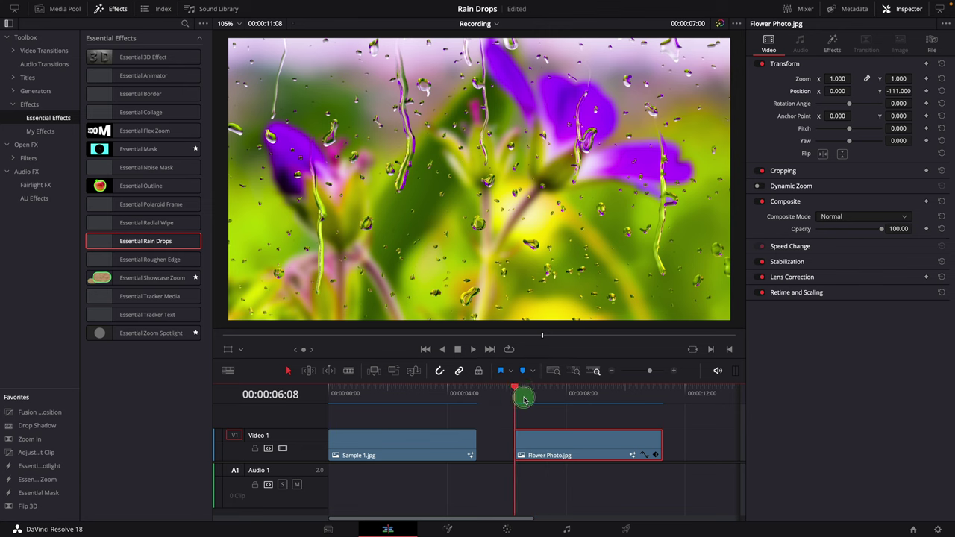
key("space")
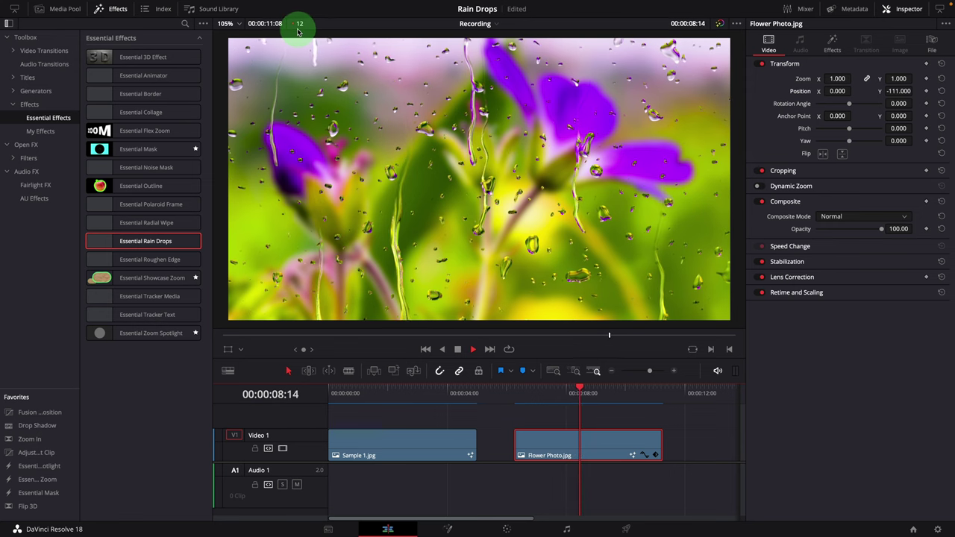
Enable render caching of the Essential Rain Drops effect filter on the flower clip and play it from the start
right_click(585, 448)
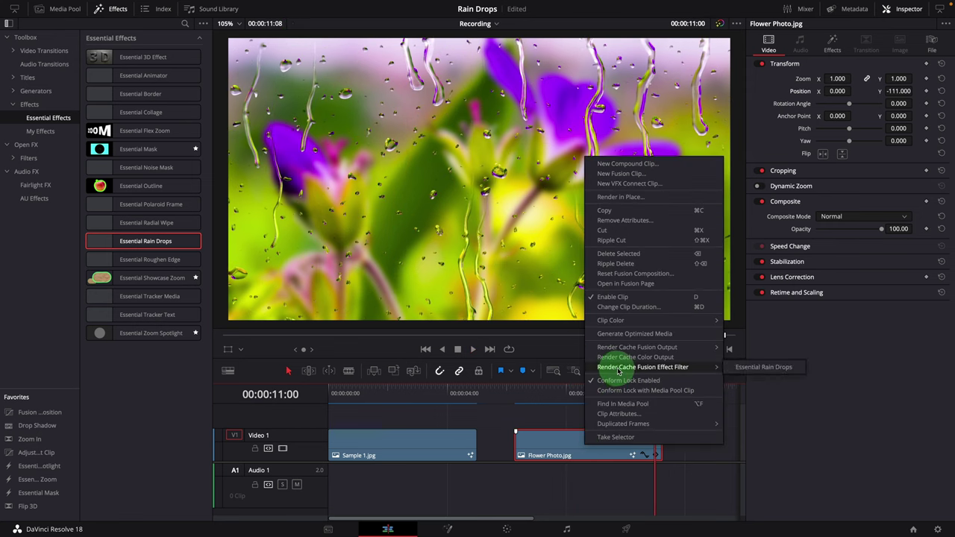
left_click(732, 369)
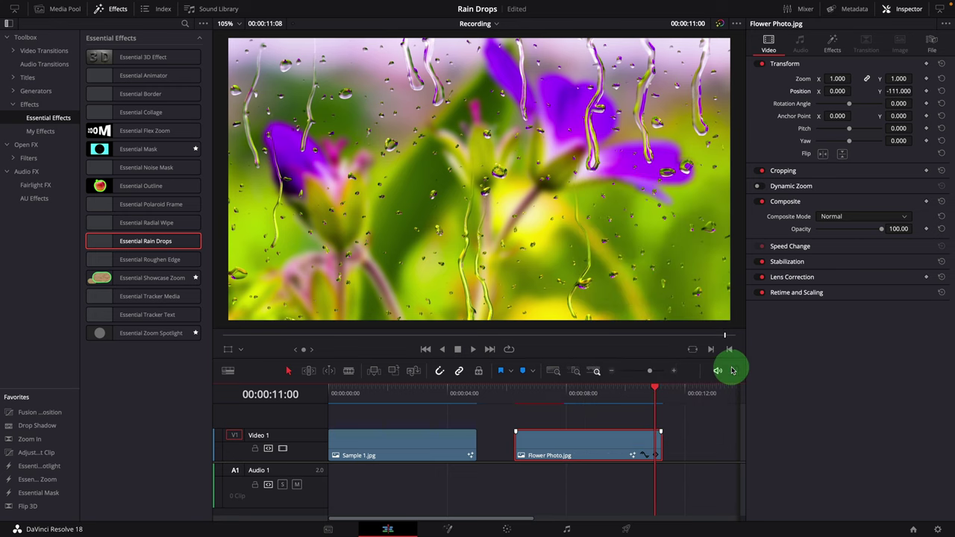
left_click(558, 431)
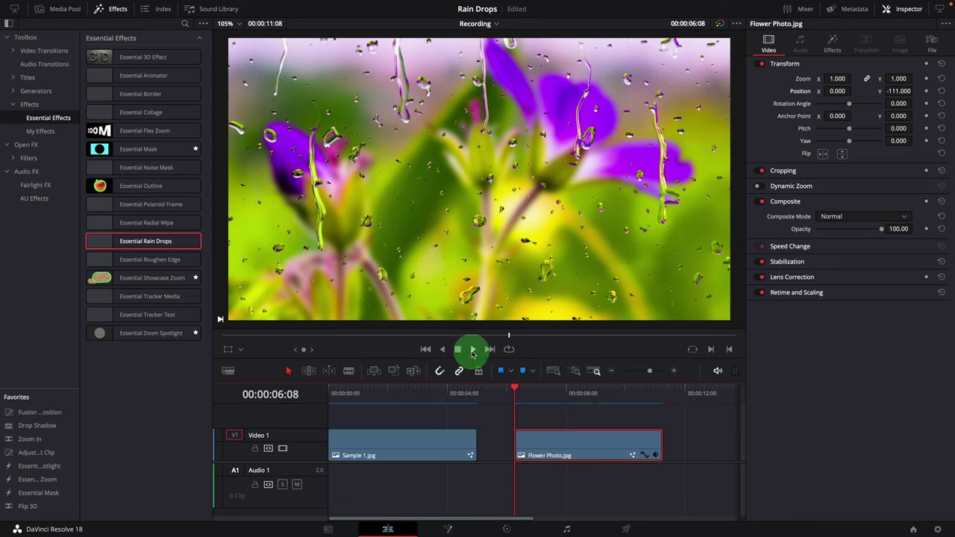
left_click(473, 349)
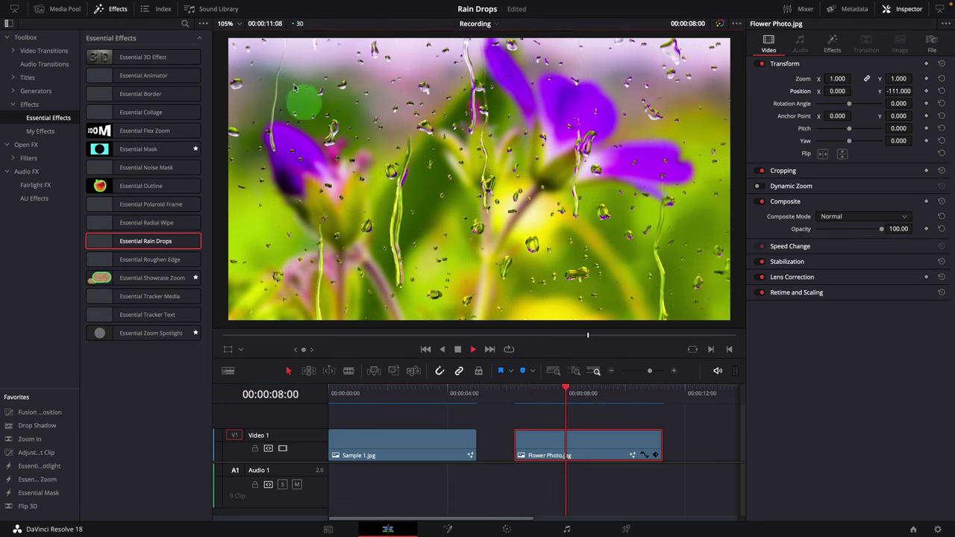
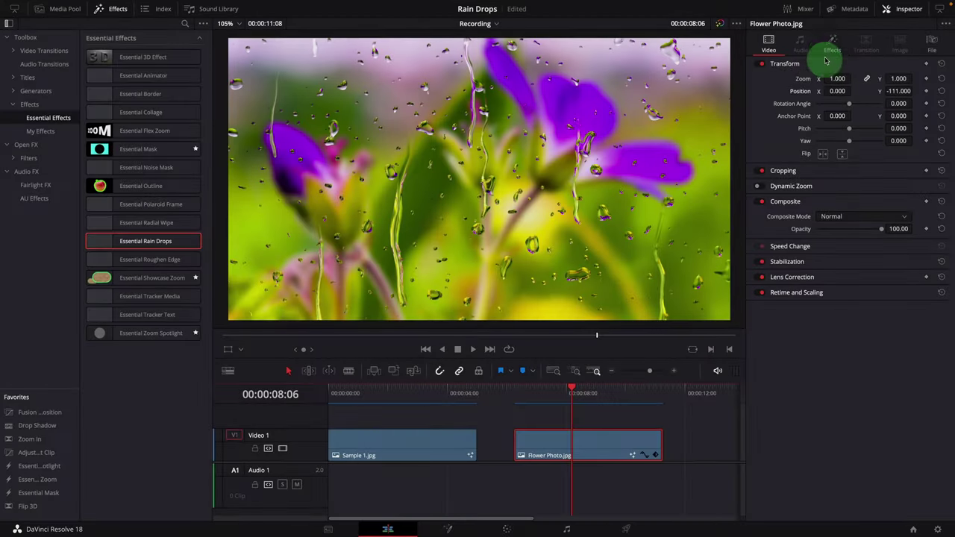
Try the drip controls of Essential Rain Drops, ending with Number Drips at 15.94 and Drip Position at 14710
left_click(832, 43)
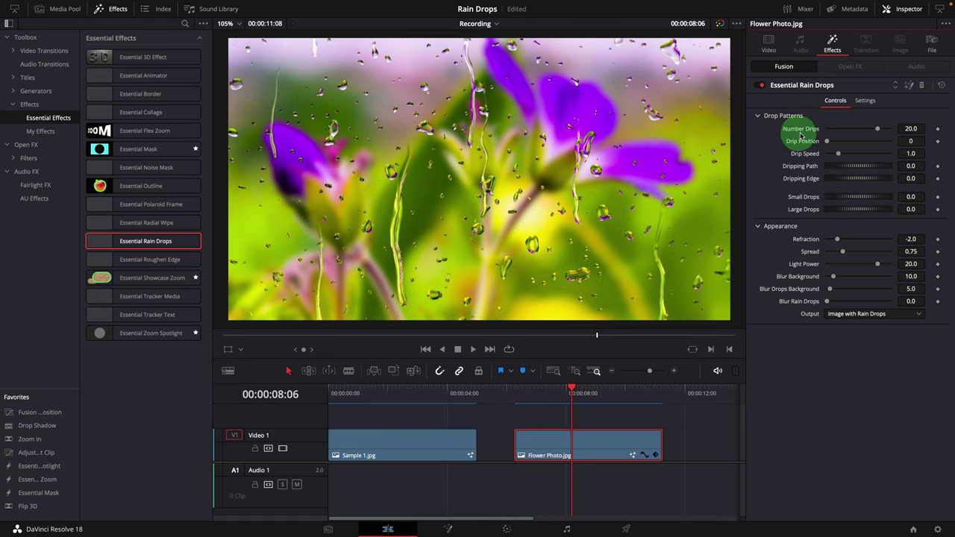
left_click_drag(876, 128, 854, 132)
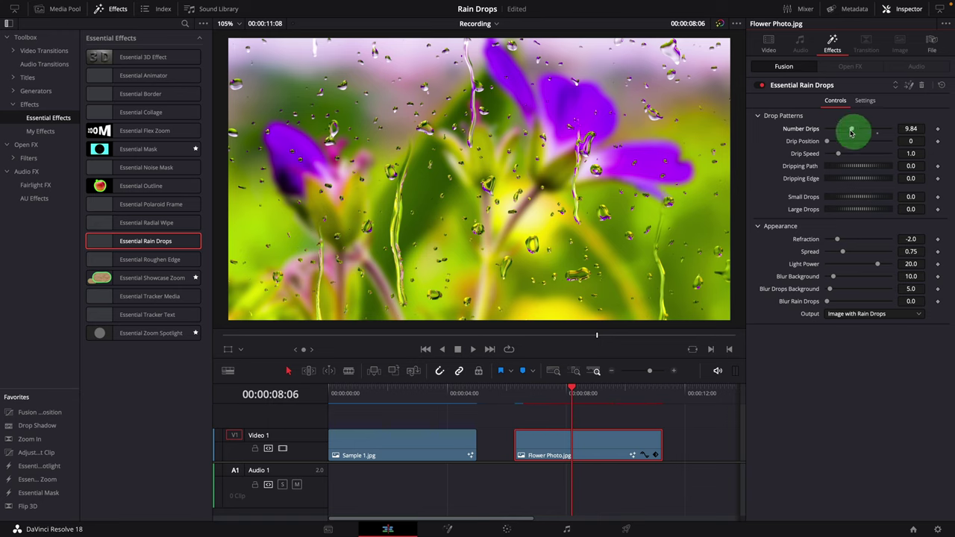
left_click_drag(849, 132, 817, 133)
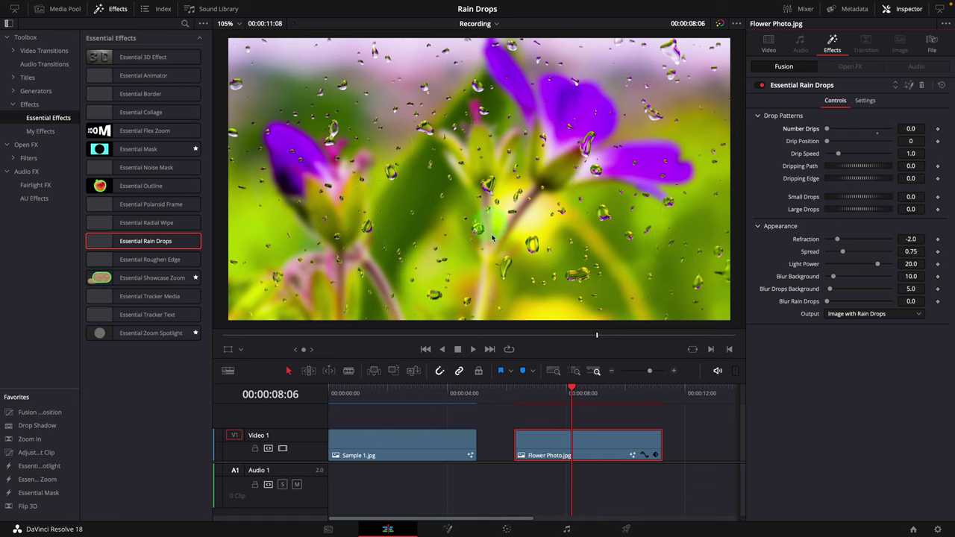
left_click_drag(569, 395, 601, 403)
left_click_drag(828, 143, 837, 143)
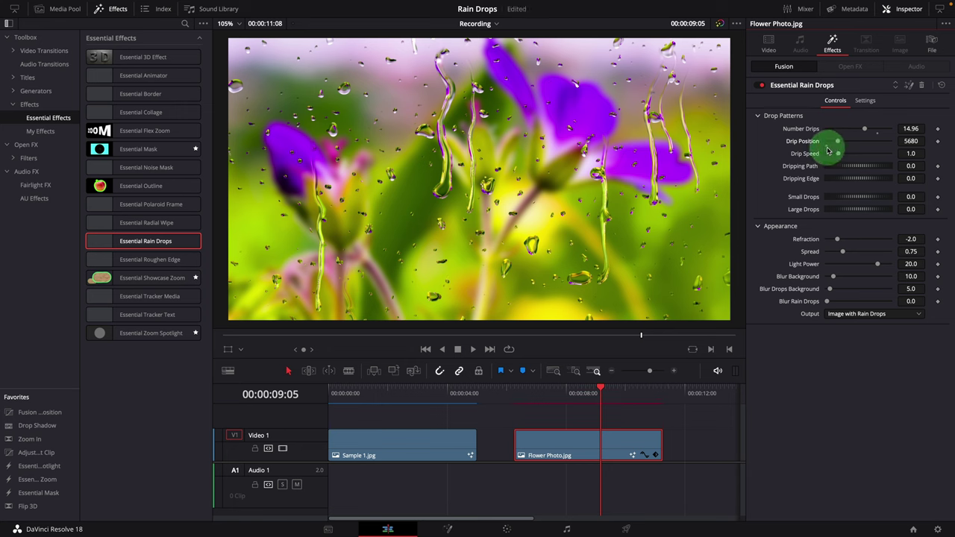
key("shift+Left")
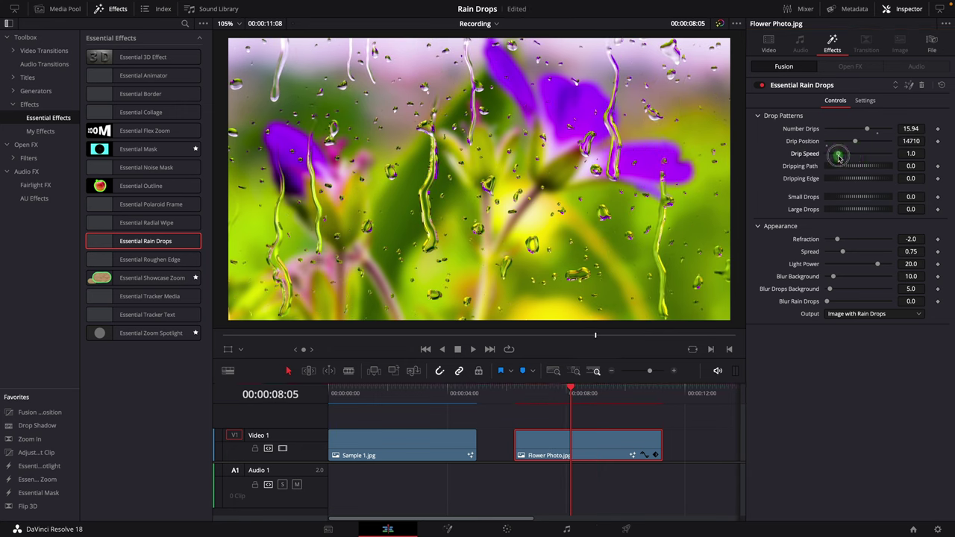
Lower the Drip Speed to 0.563 and briefly play the clip to check the slower drips
left_click_drag(835, 155, 833, 156)
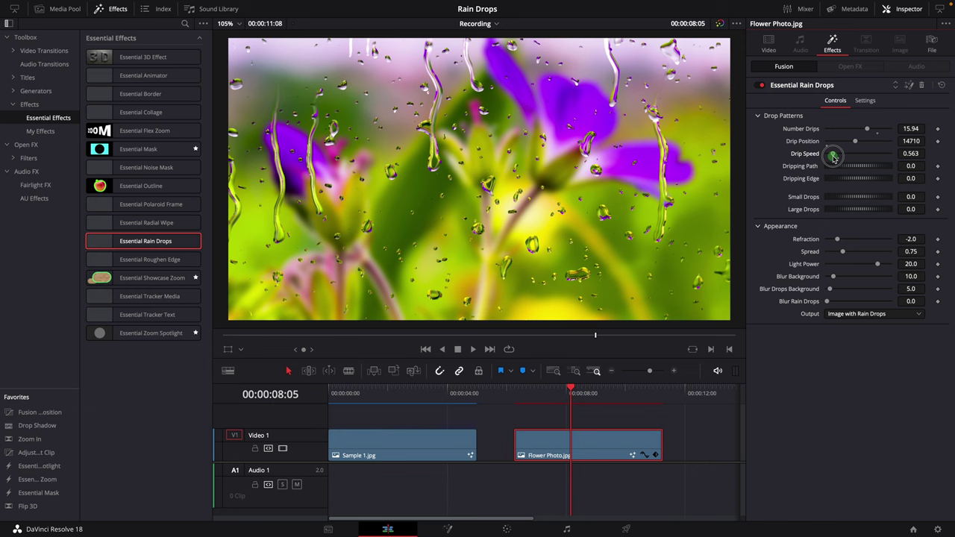
key("space")
left_click(813, 181)
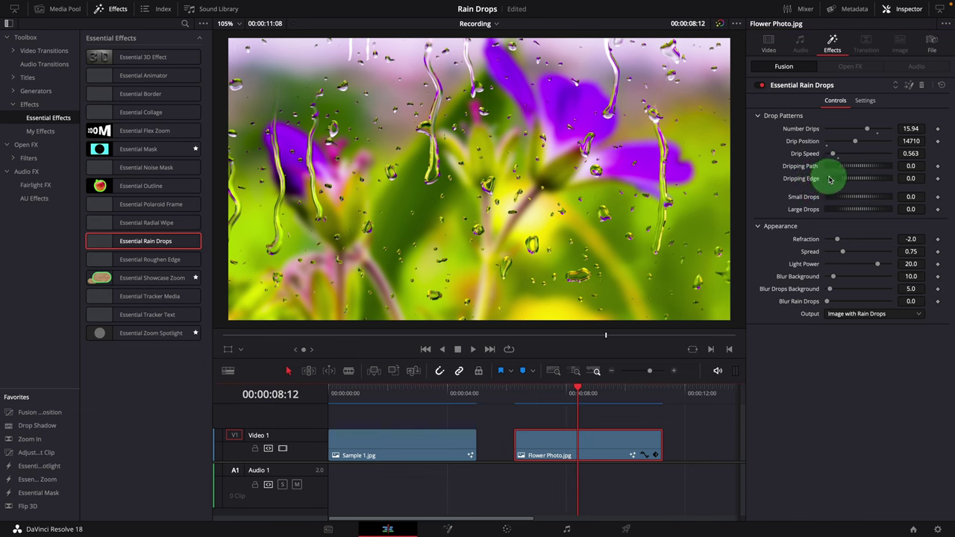
Set Dripping Path to 0.819, Dripping Edge to 1.087, Small Drops to 0.181 and Large Drops to 0.355
left_click_drag(847, 169, 873, 171)
left_click_drag(816, 200, 860, 202)
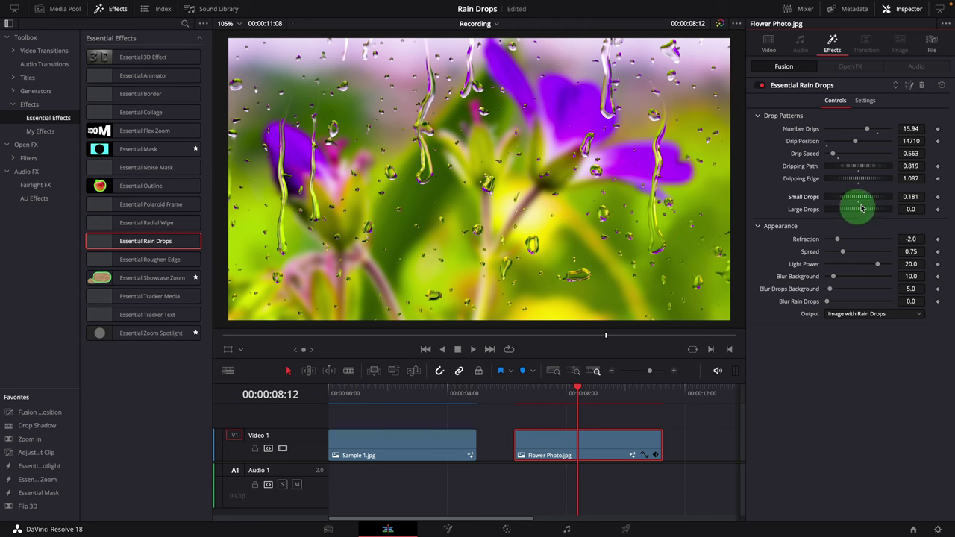
left_click_drag(858, 212, 873, 213)
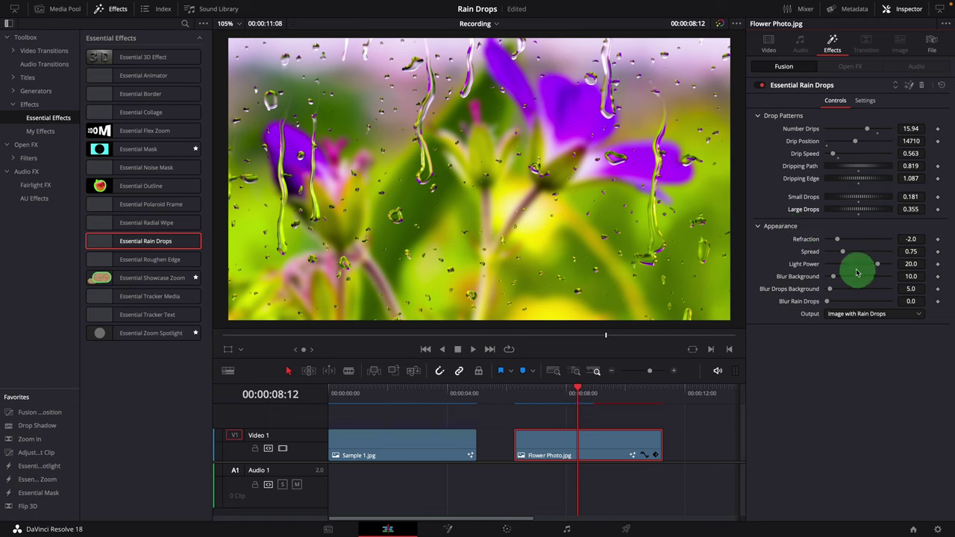
Set Spread to 0.85 and Blur Background to 49.6, try Light Power and Blur Drops Background, and restore those two to 20.0 and 5.0
left_click_drag(838, 240, 877, 255)
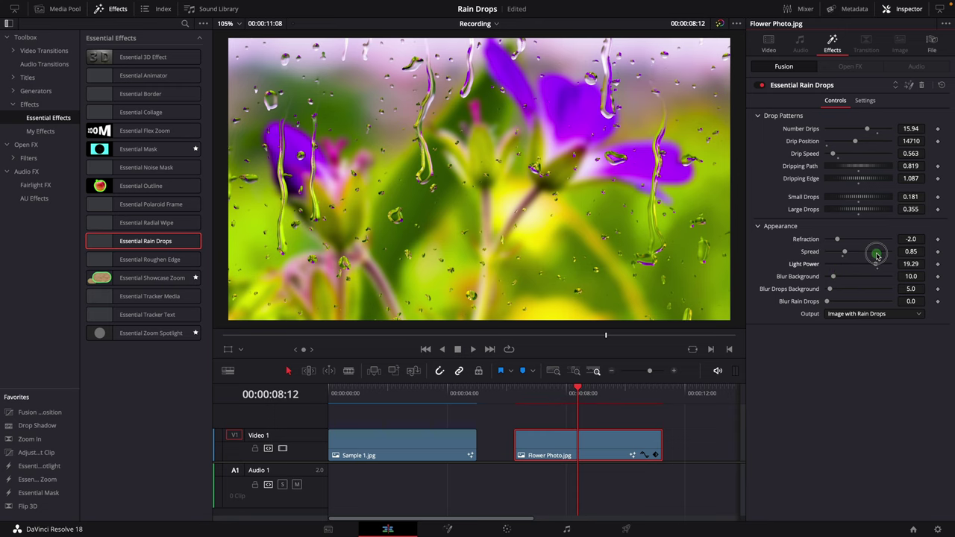
double_click(805, 265)
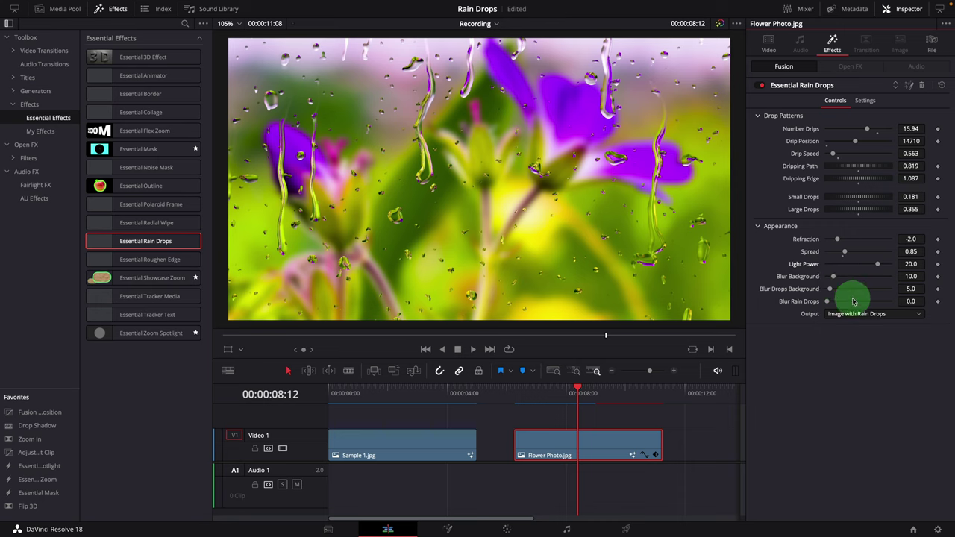
left_click_drag(832, 277, 859, 277)
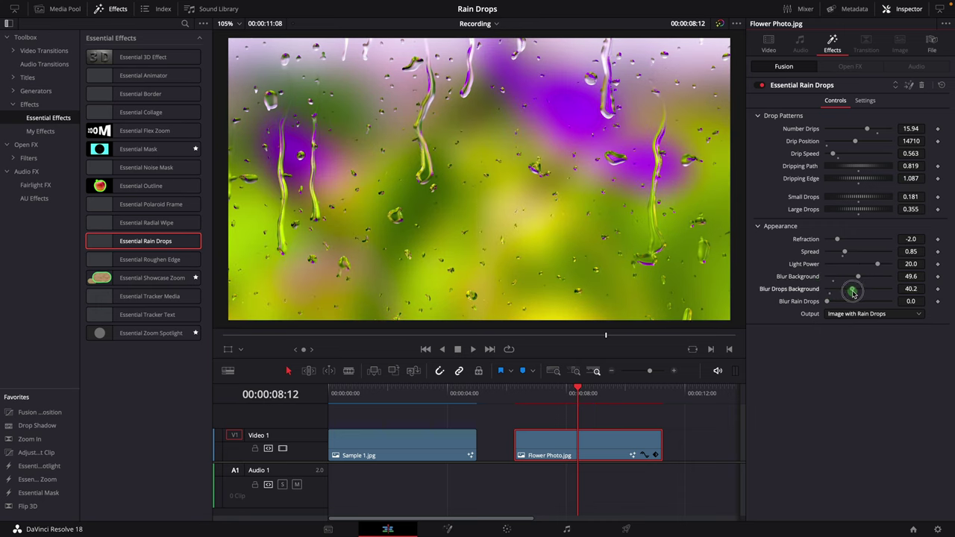
left_click_drag(522, 394, 576, 403)
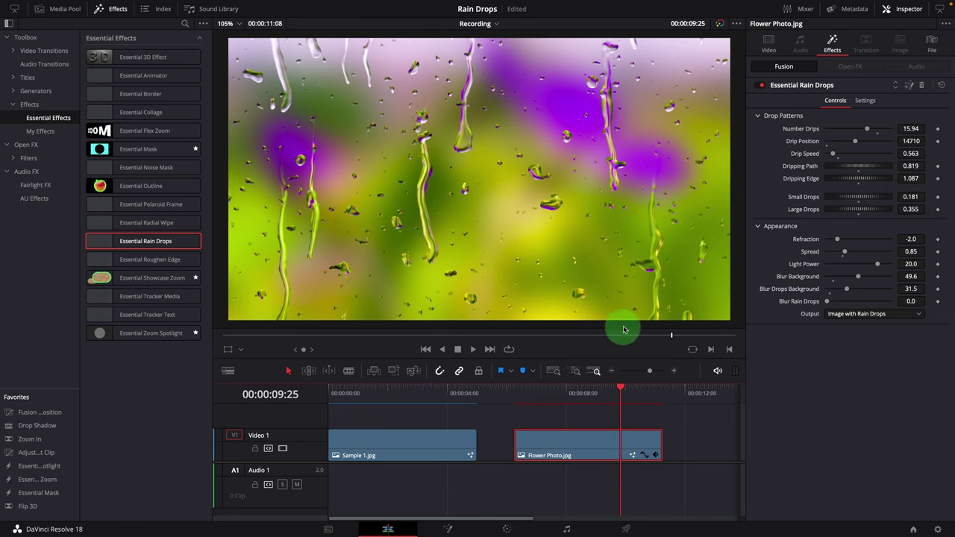
left_click_drag(847, 289, 829, 289)
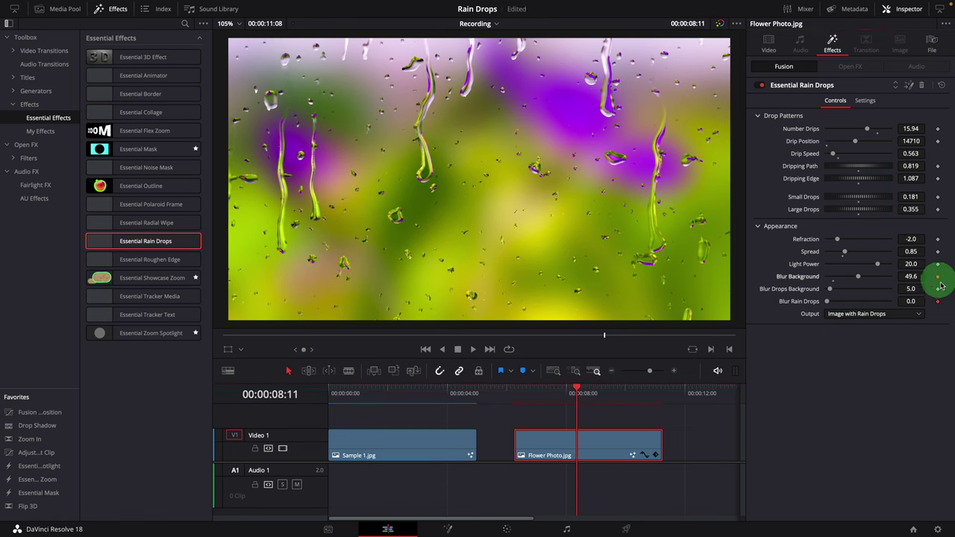
Animate Blur Background from 49.6 to 0.0 and Blur Rain Drops from 0.0 to 6.3 with keyframes from 00:00:08:11 to 00:00:09:11, and play it
left_click_drag(574, 390, 607, 390)
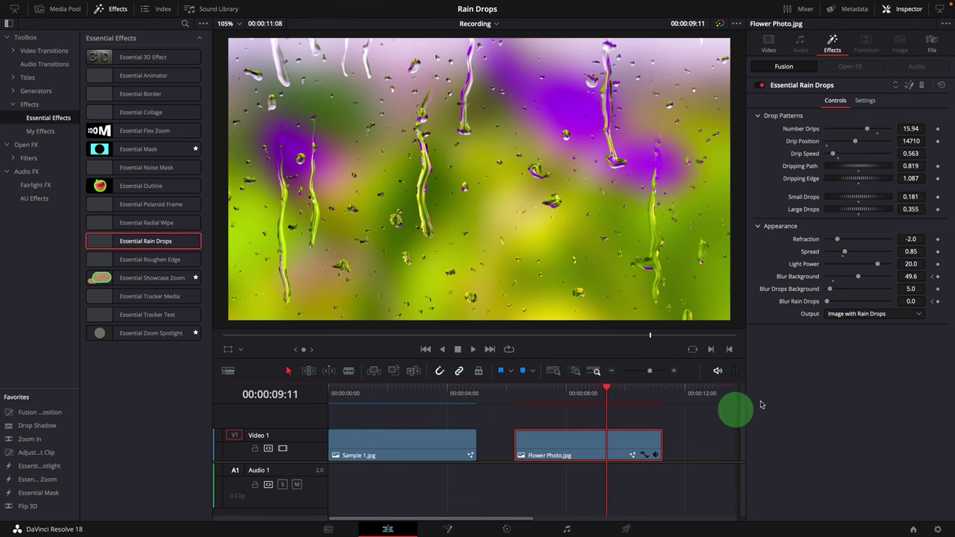
mouse_move(858, 276)
left_mouse_down()
mouse_move(826, 276)
mouse_move(831, 303)
left_mouse_up()
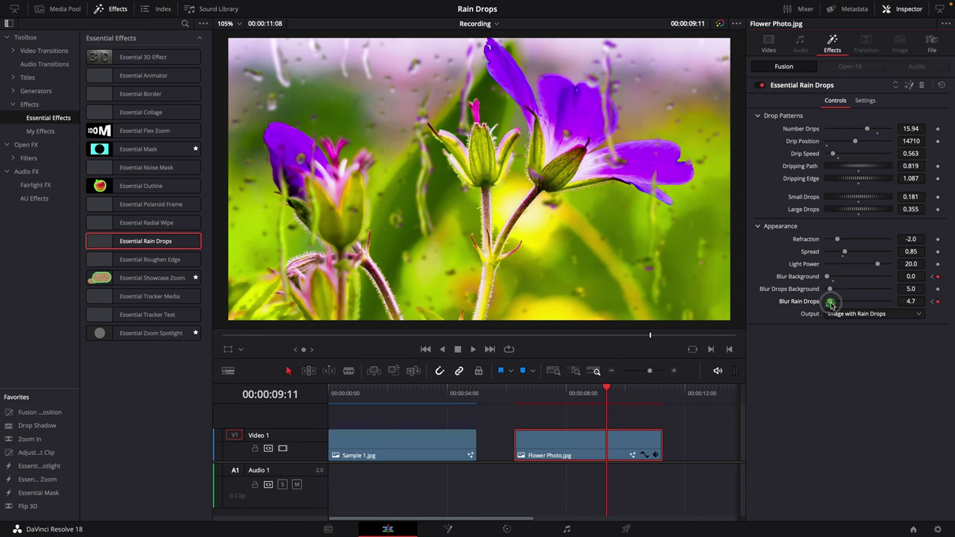
mouse_move(563, 388)
left_mouse_down()
mouse_move(617, 394)
mouse_move(559, 390)
mouse_move(597, 390)
mouse_move(560, 398)
left_mouse_up()
key("space")
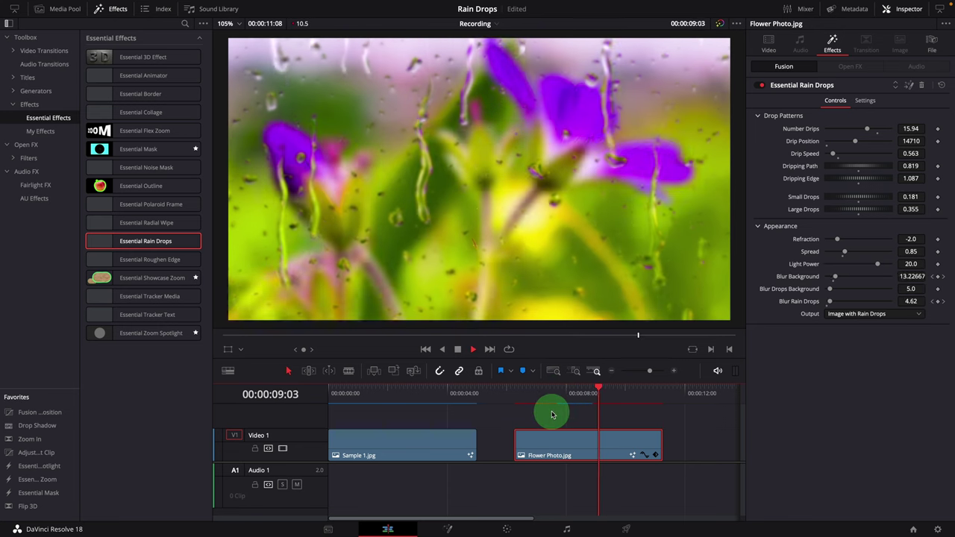
key("space")
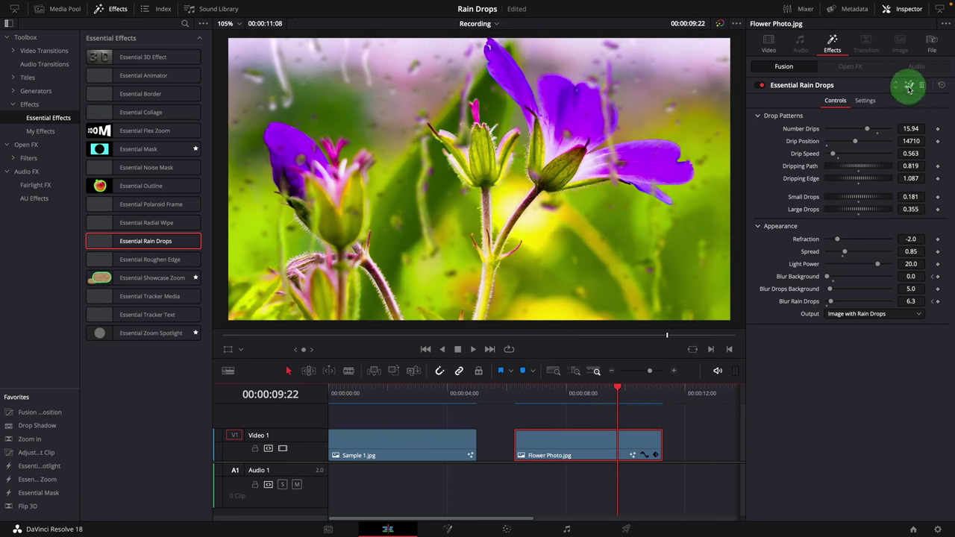
Expand the EssentialRainDrops group in the Fusion page, reset Blur Background to 10.0 and Blur Rain Drops to 0.0, and set Number Drips to 0.0
right_click(323, 395)
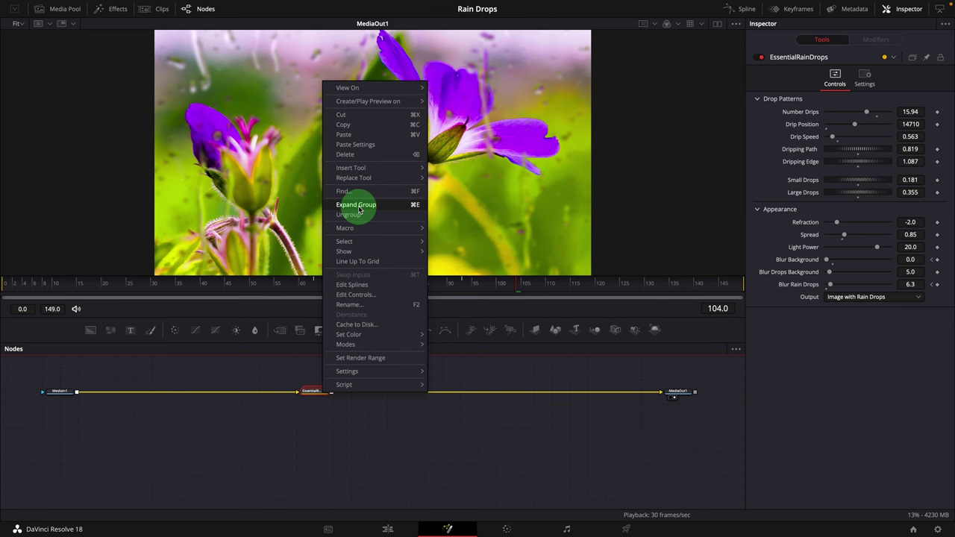
left_click(376, 206)
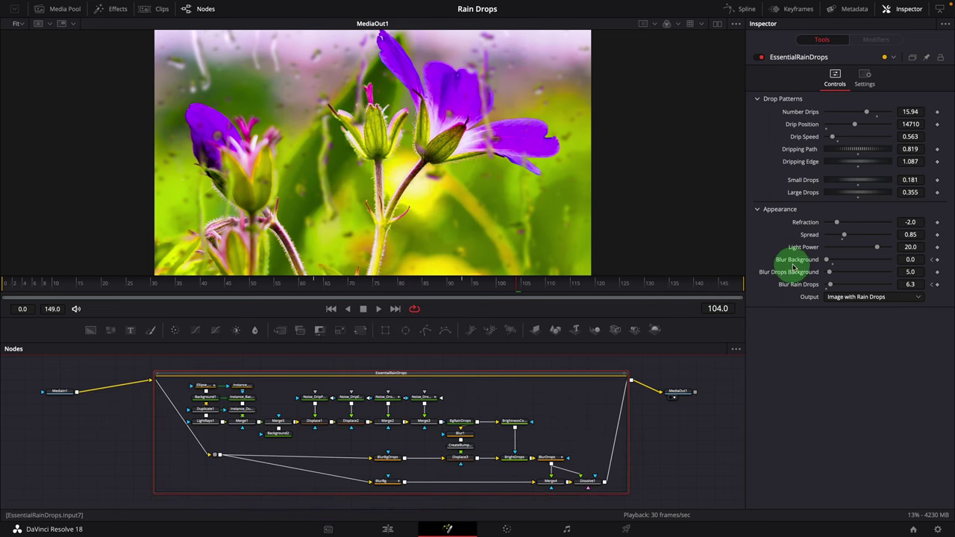
left_click_drag(797, 264, 798, 264)
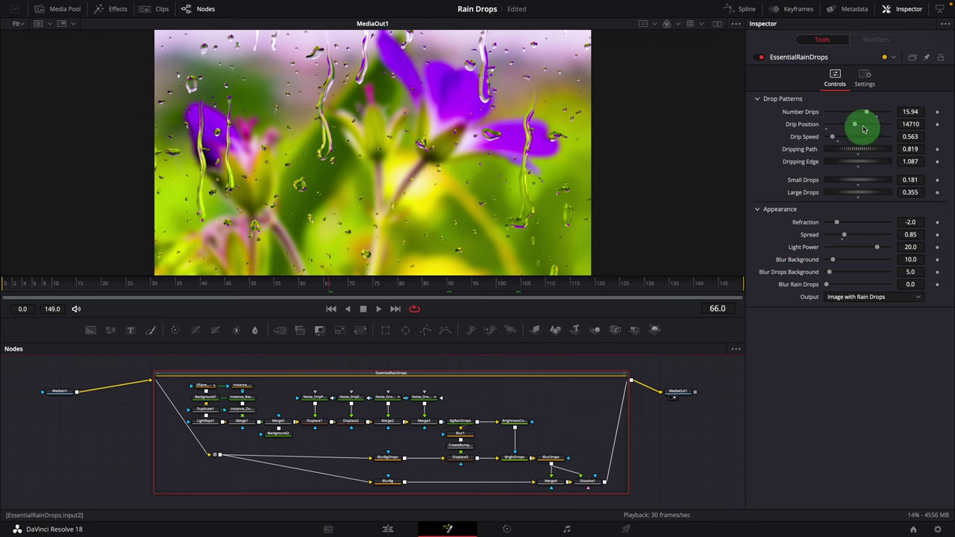
left_click_drag(866, 115, 825, 118)
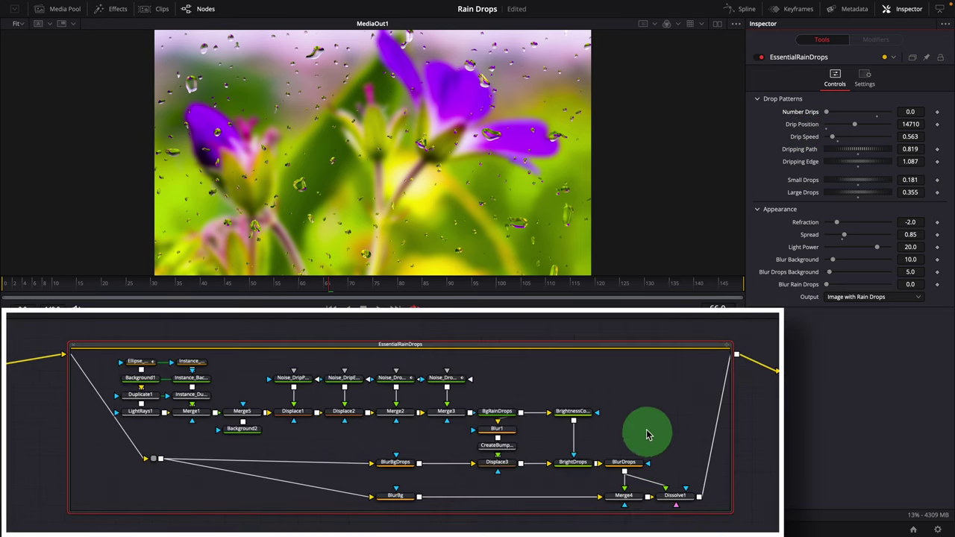
Set the Noise_DropSmall node's Detail to 1.02, Scale to 10.16 and Brightness to 0.21
left_click(399, 382)
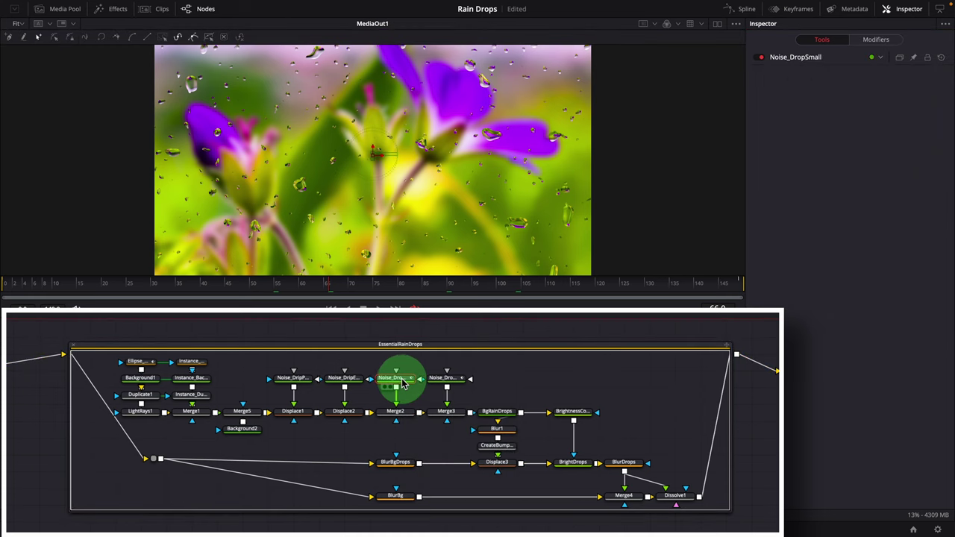
left_click(403, 383)
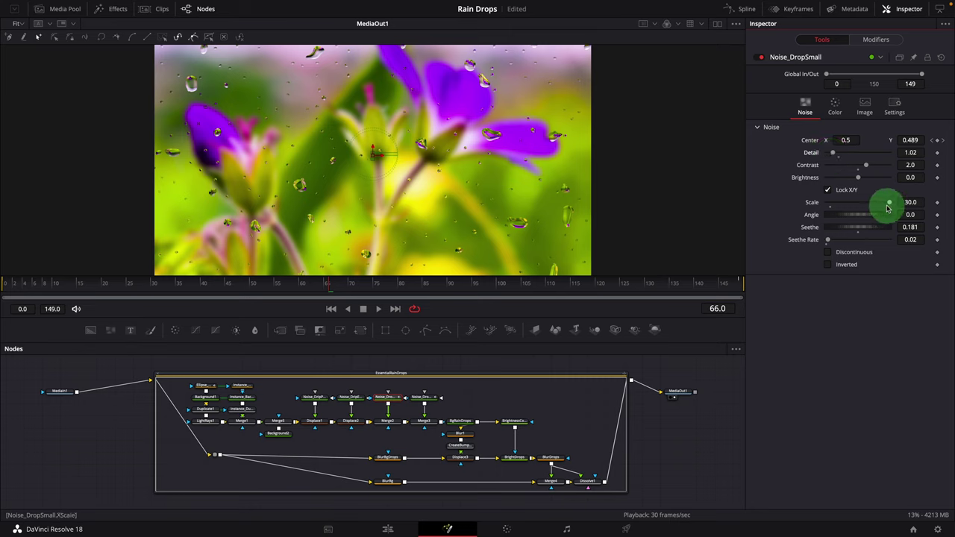
left_click_drag(862, 207, 866, 179)
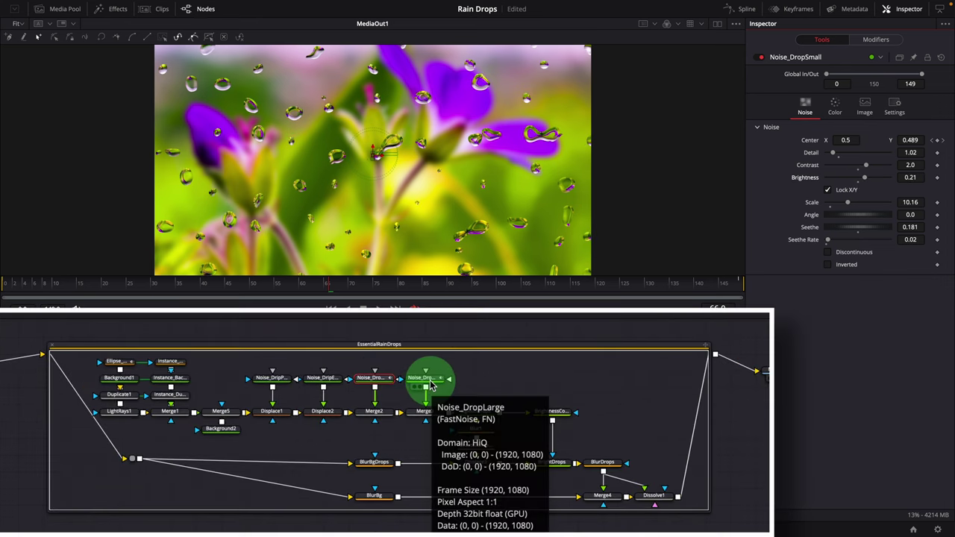
Set the Noise_DropLarge node's Detail to 1.02, Scale to 5.04 and Brightness to 0.52, and play the composition to check the drops
left_click(431, 385)
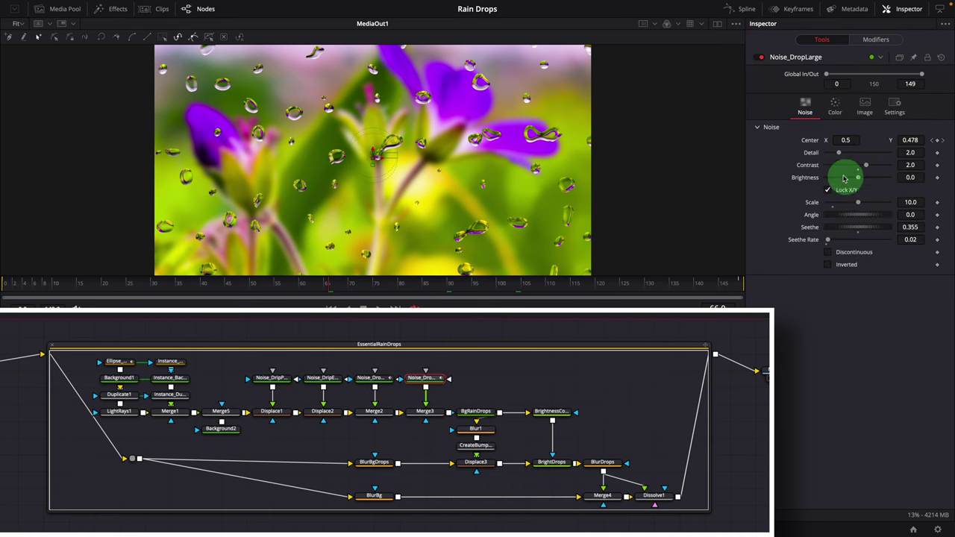
left_click_drag(838, 161, 834, 158)
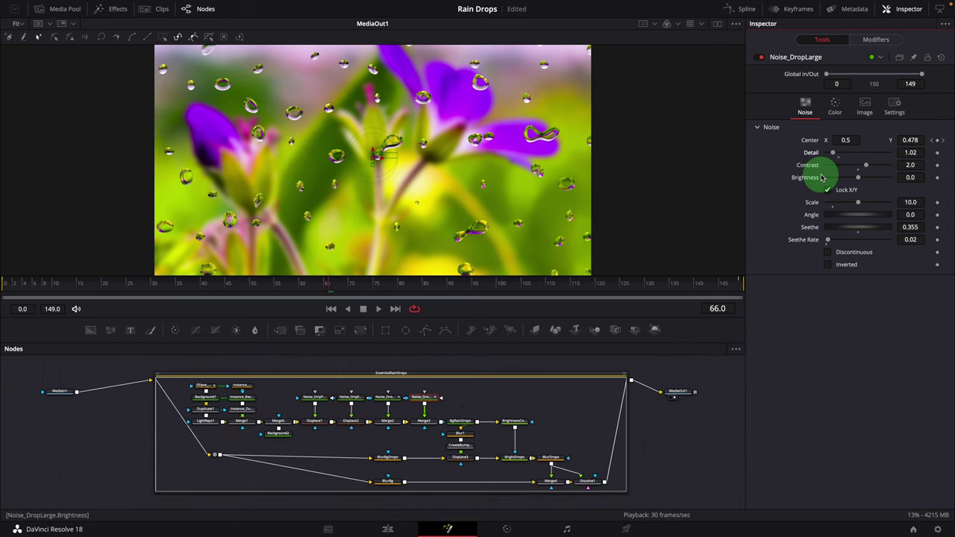
left_click_drag(858, 202, 845, 205)
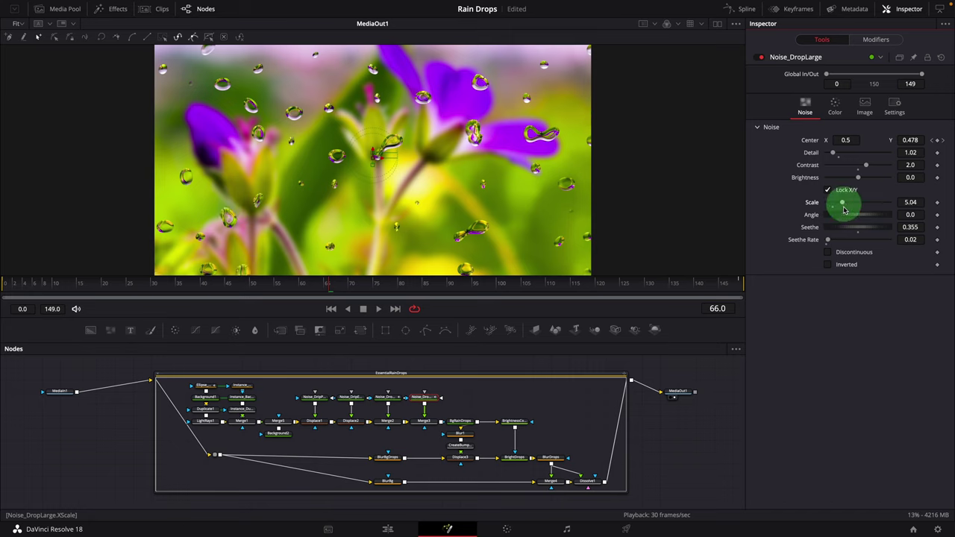
left_click(858, 181)
left_click_drag(858, 179, 874, 179)
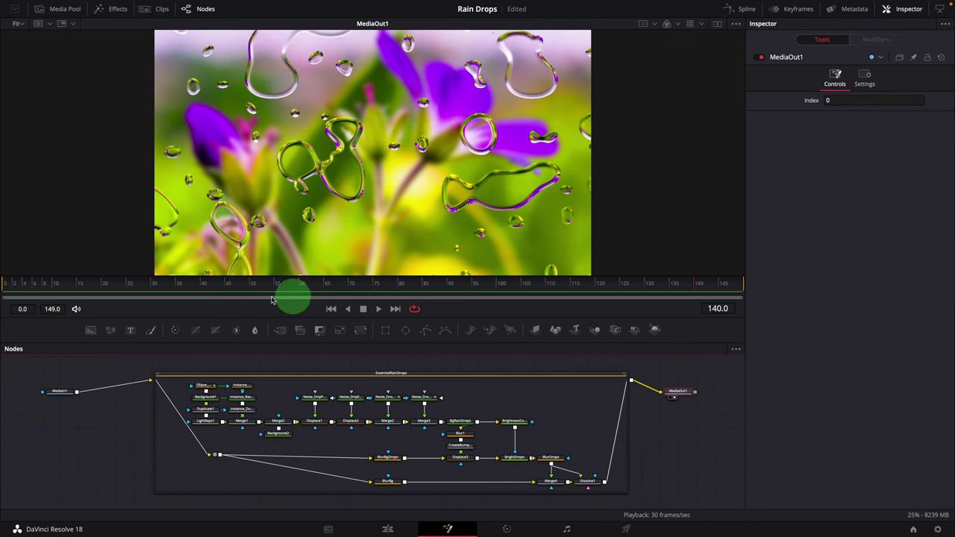
left_click_drag(290, 296, 379, 314)
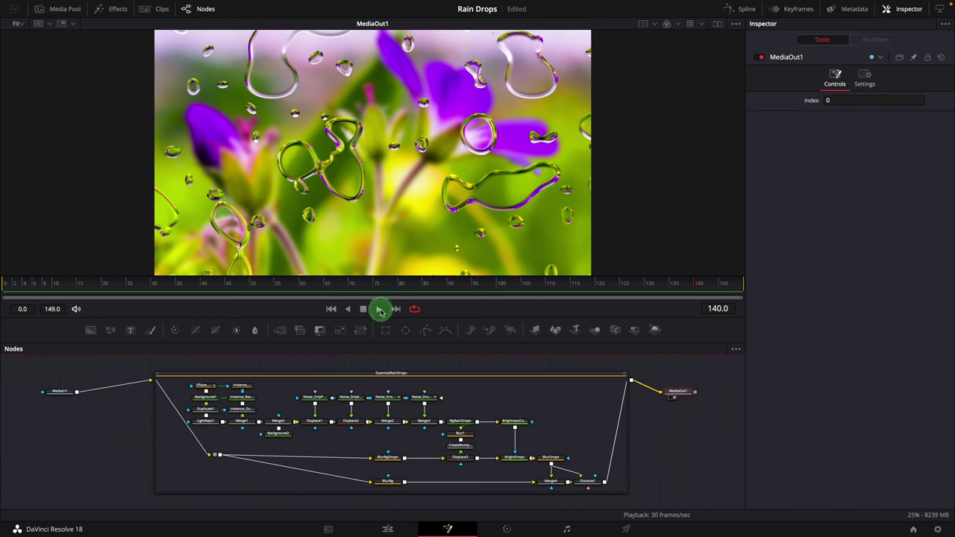
left_click(379, 311)
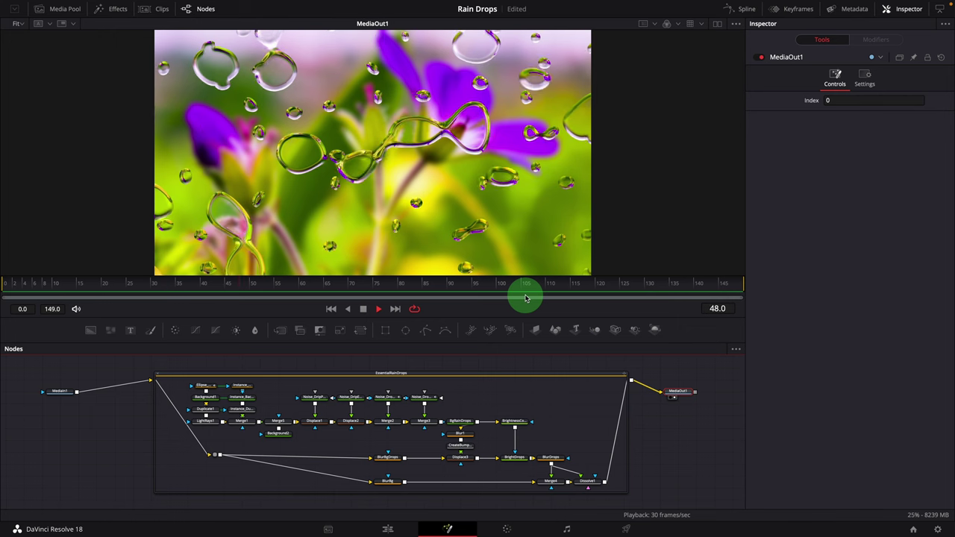
key("space")
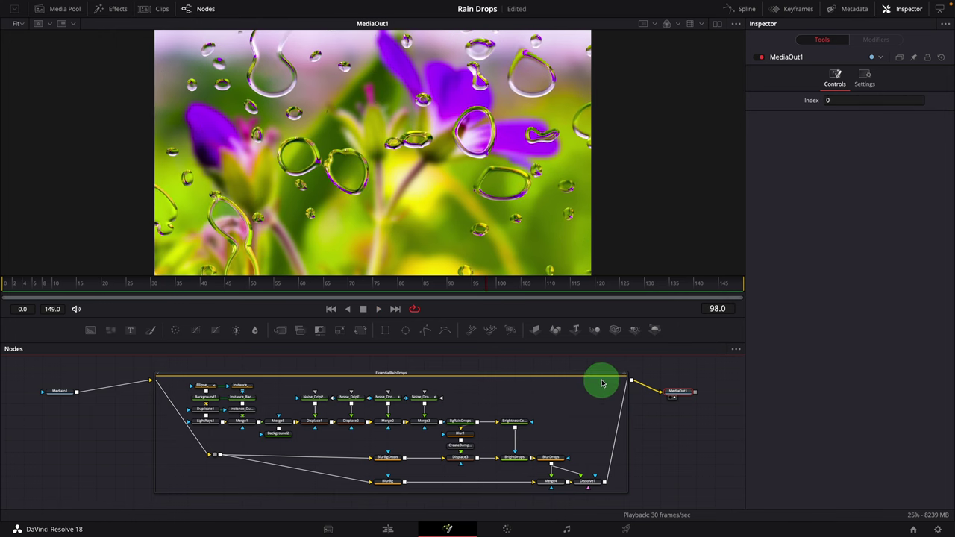
Set the Noise_DropLarge node's Seethe Rate to 0.063 and play the composition to check the faster-changing large drops
left_click(423, 397)
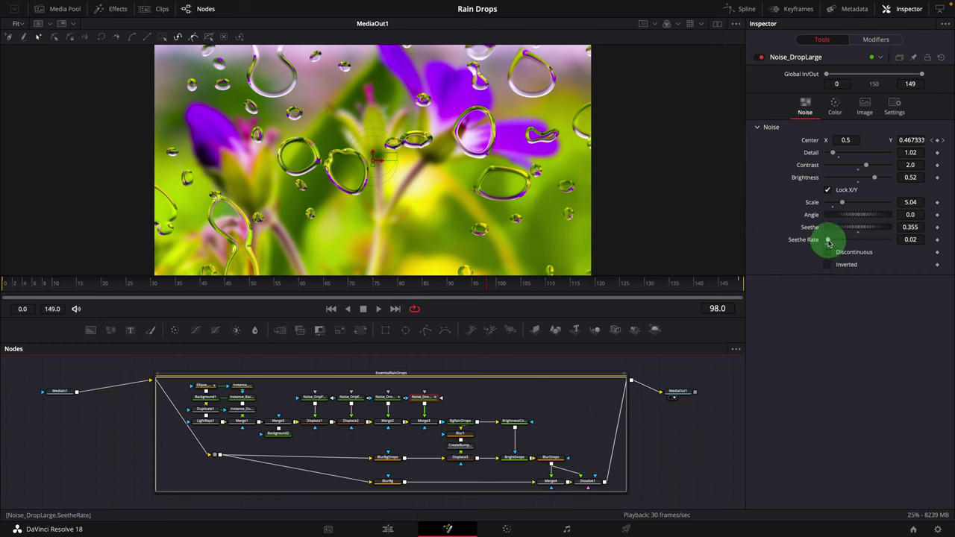
left_click_drag(829, 241, 832, 242)
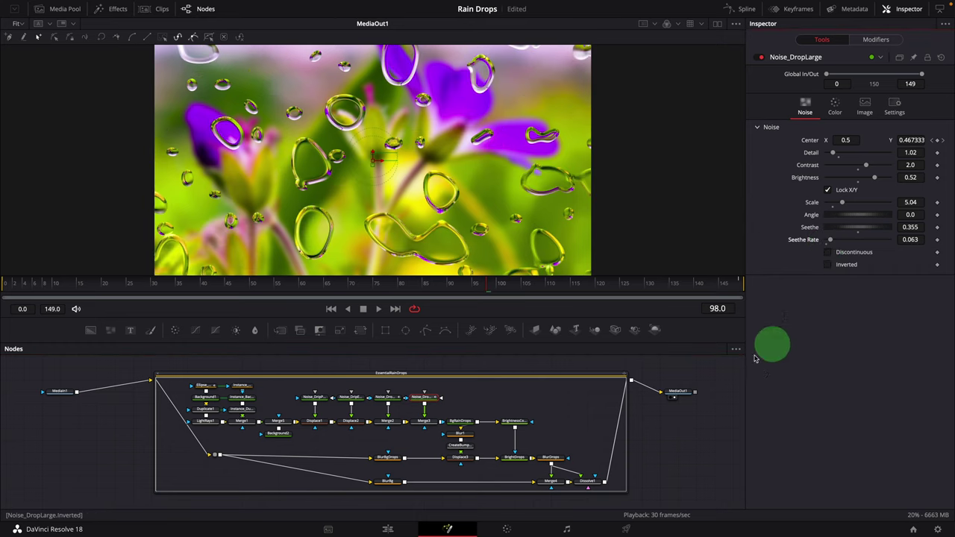
left_click(625, 448)
key("space")
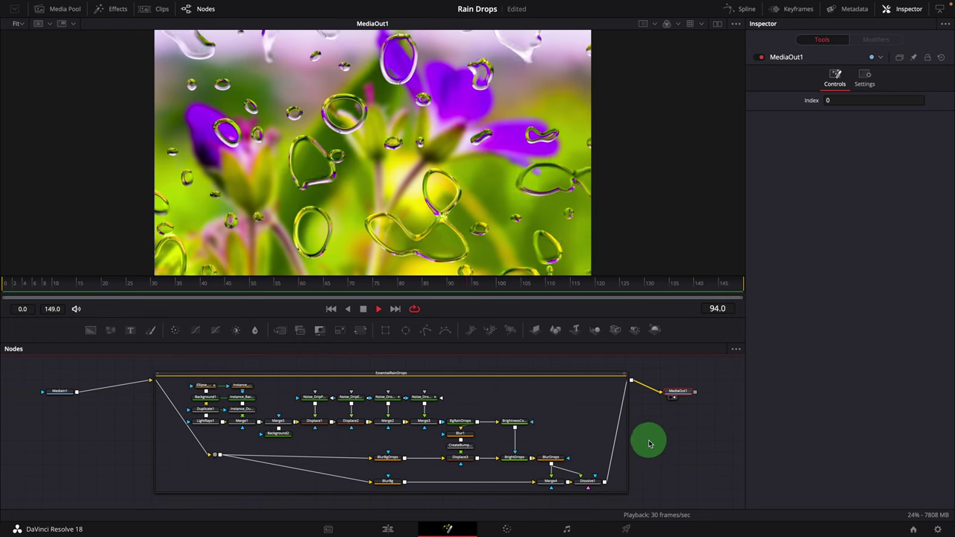
key("space")
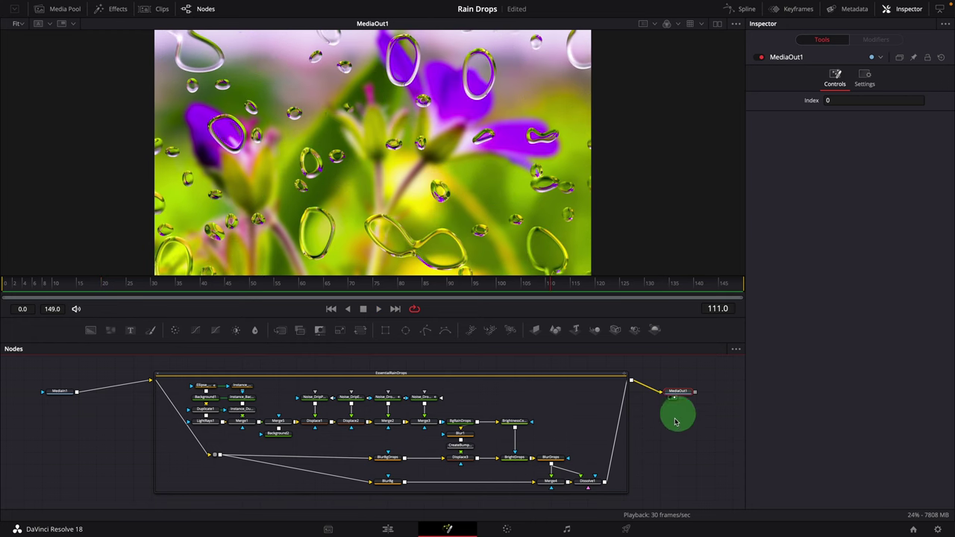
Enable caching to disk on the MediaOut1 node and check its cache location
right_click(683, 396)
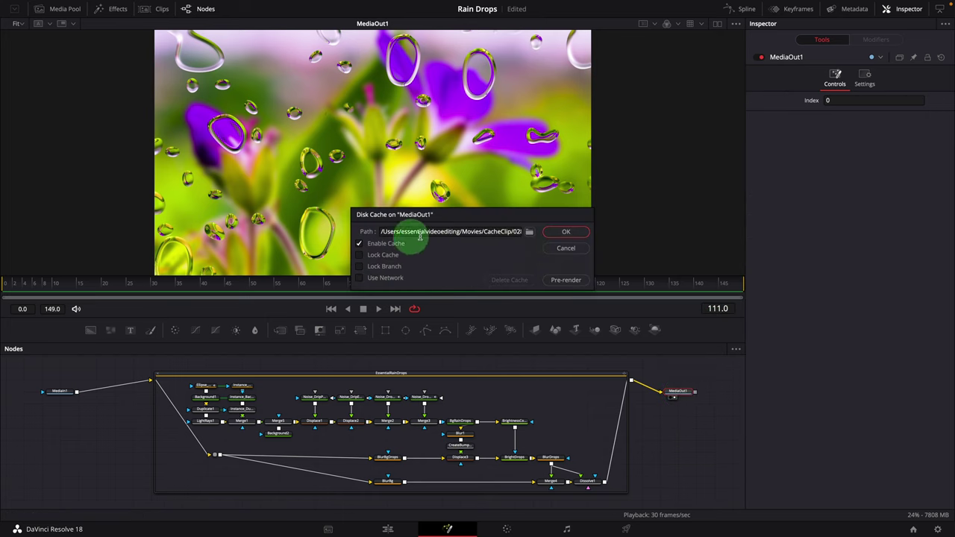
left_click(566, 233)
mouse_move(676, 396)
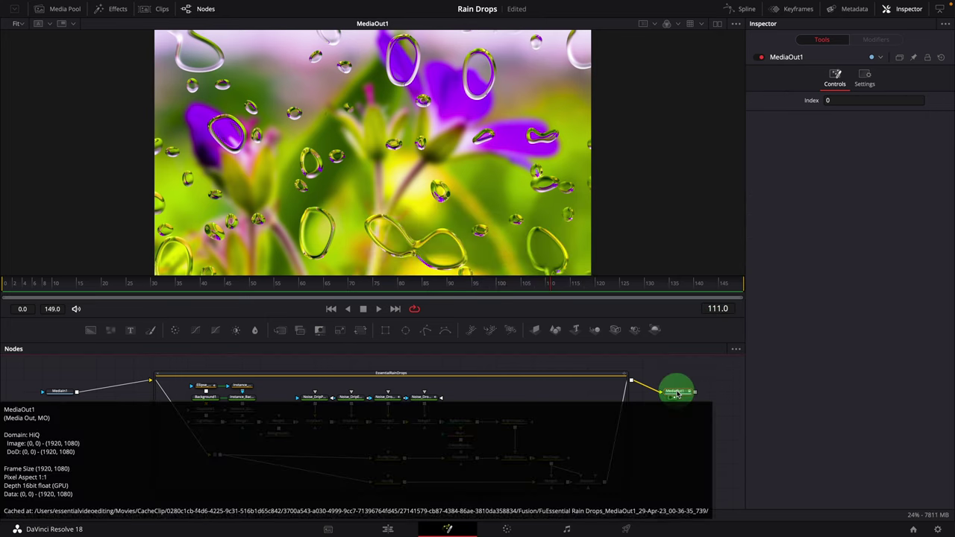
Check that Fusion Memory Cache is set to On and play the composition
mouse_move(257, 24)
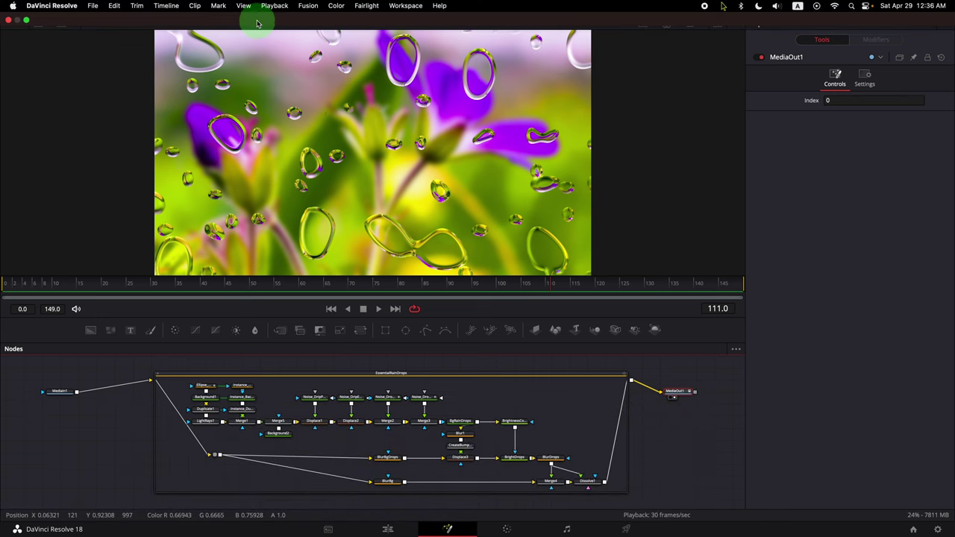
left_click(270, 7)
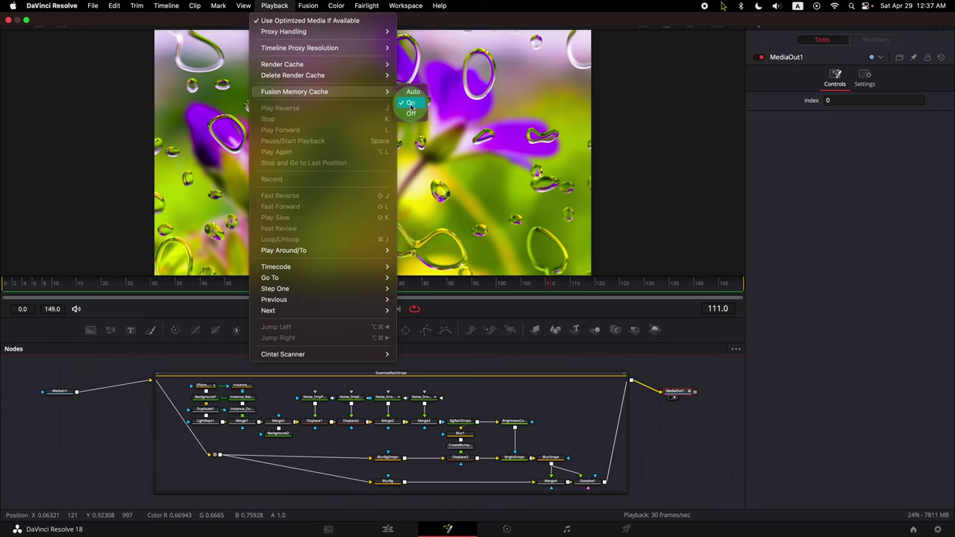
left_click(690, 439)
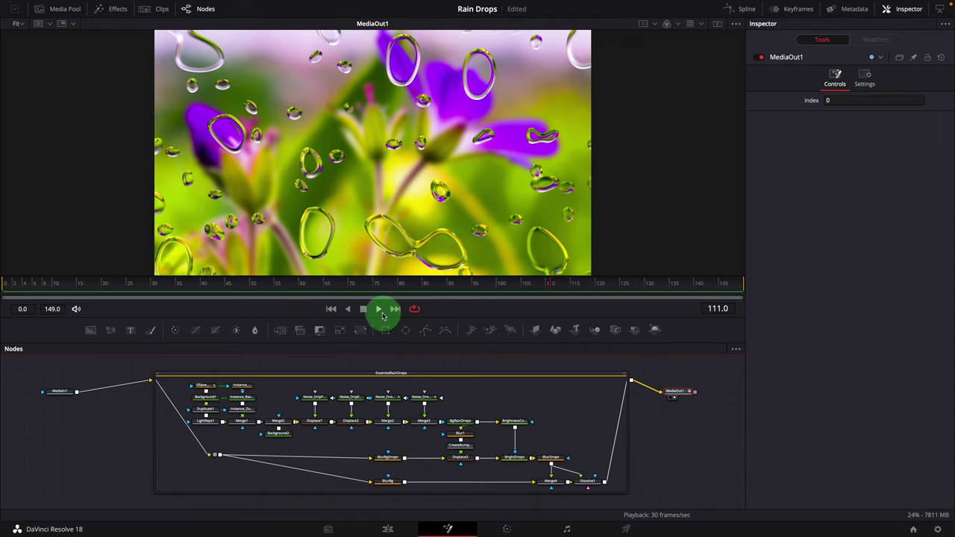
left_click(378, 310)
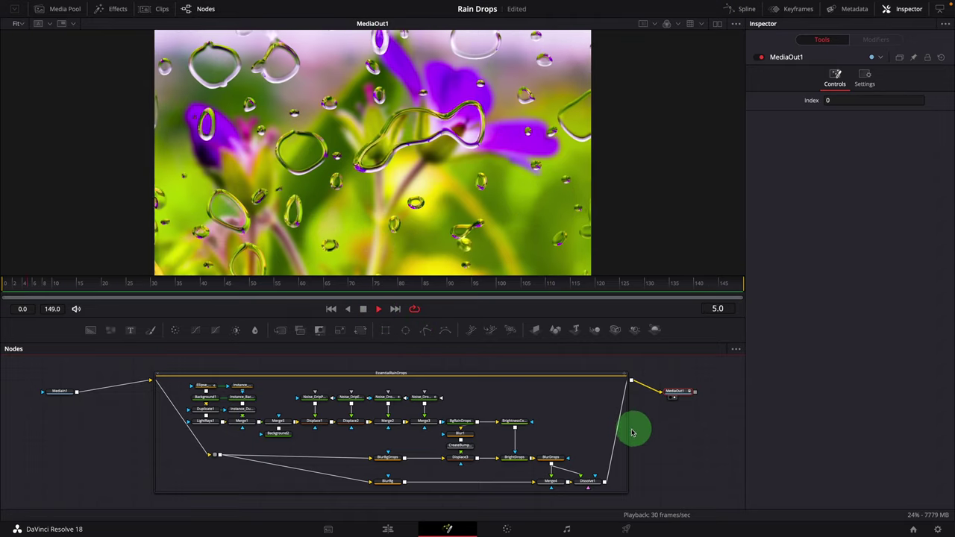